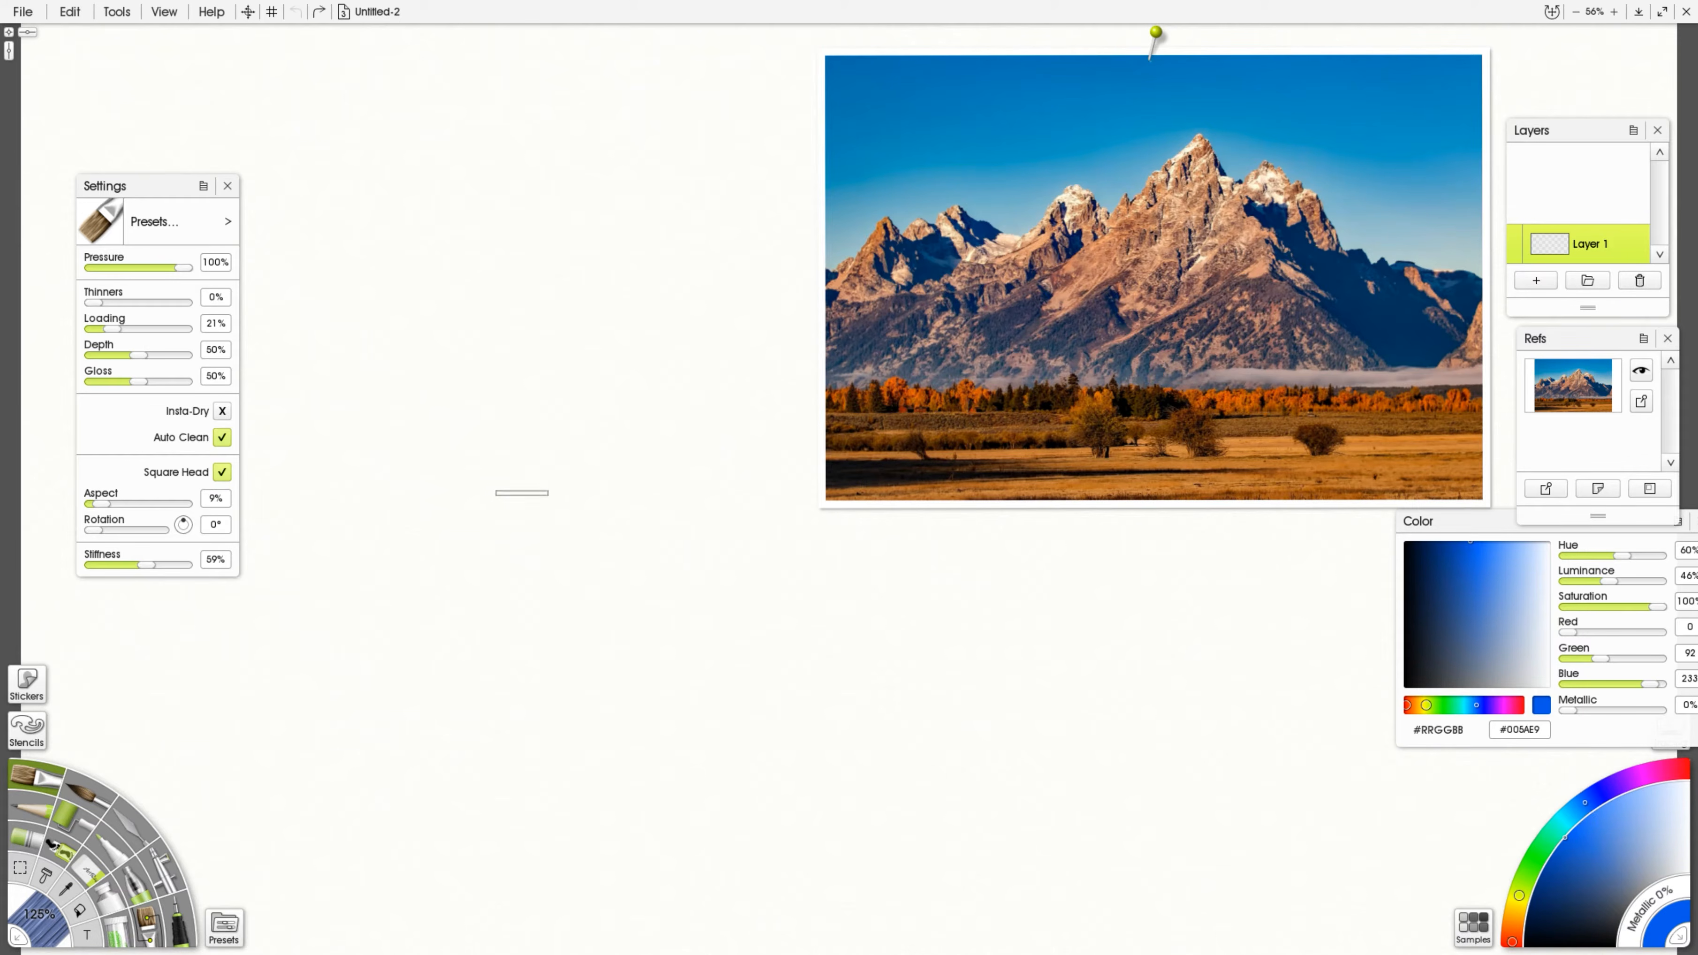
Step: Paint a blue swatch and a yellow swatch side by side, and blend them into green where they meet
{"action": "mouse_move", "coordinate": [516, 426]}
{"action": "left_mouse_down"}
{"action": "mouse_move", "coordinate": [507, 642]}
{"action": "mouse_move", "coordinate": [556, 667]}
{"action": "left_mouse_up"}
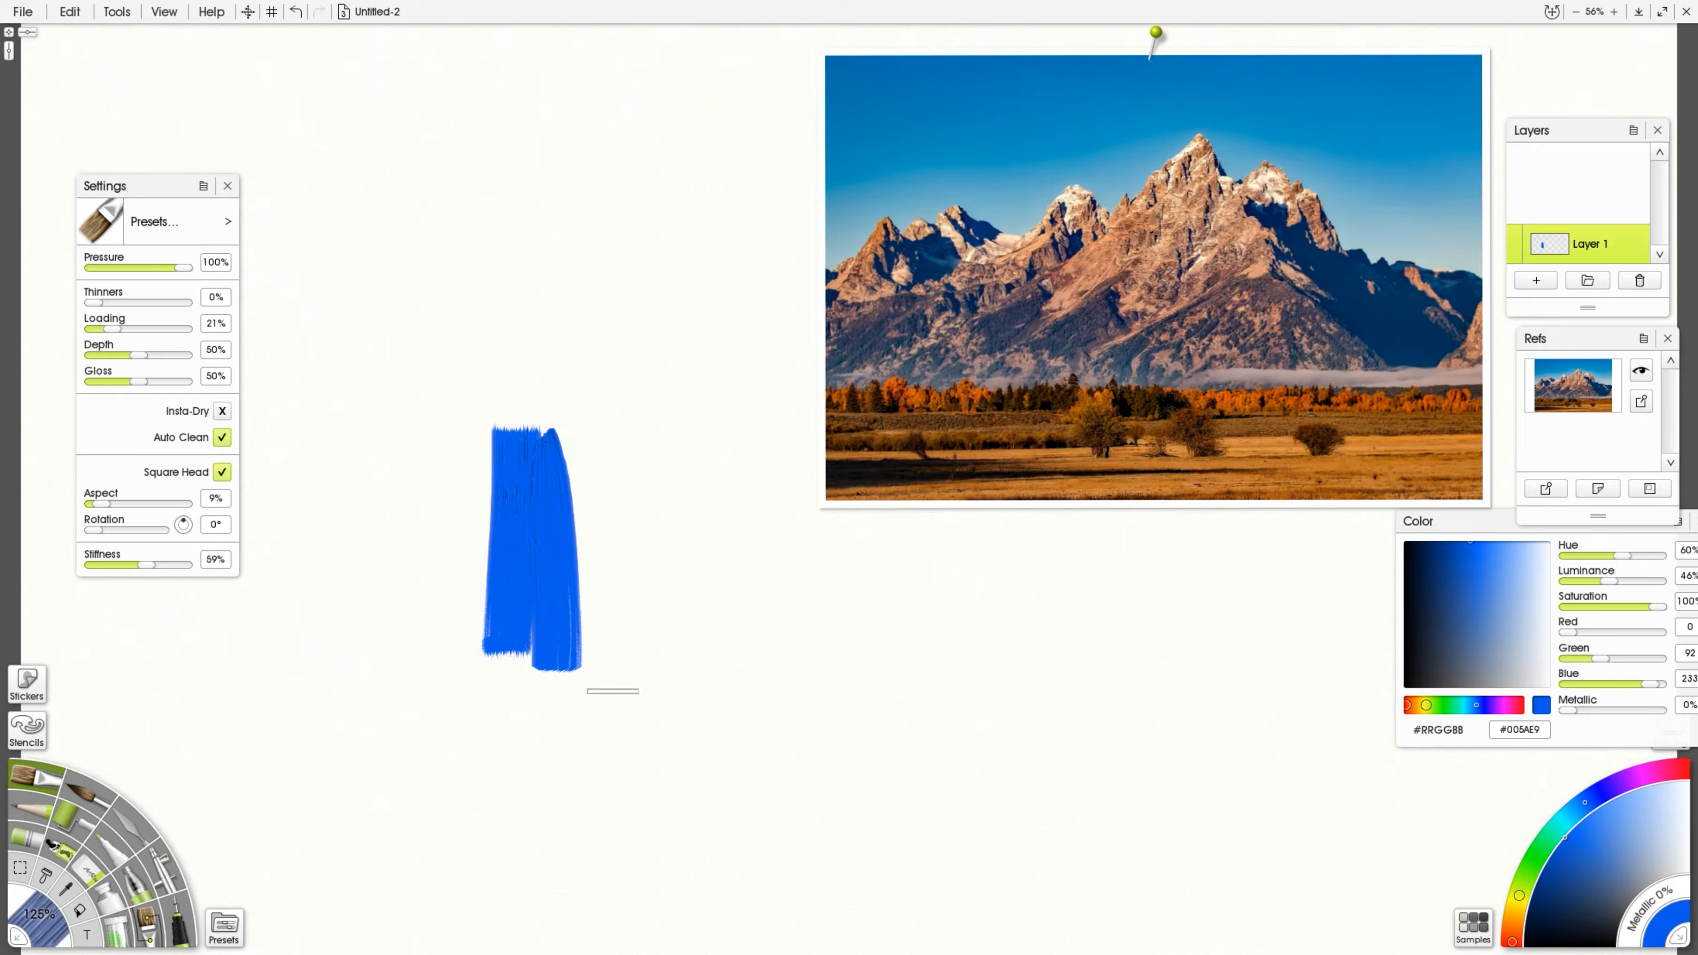
{"action": "left_click_drag", "start_coordinate": [1515, 911], "coordinate": [1518, 901]}
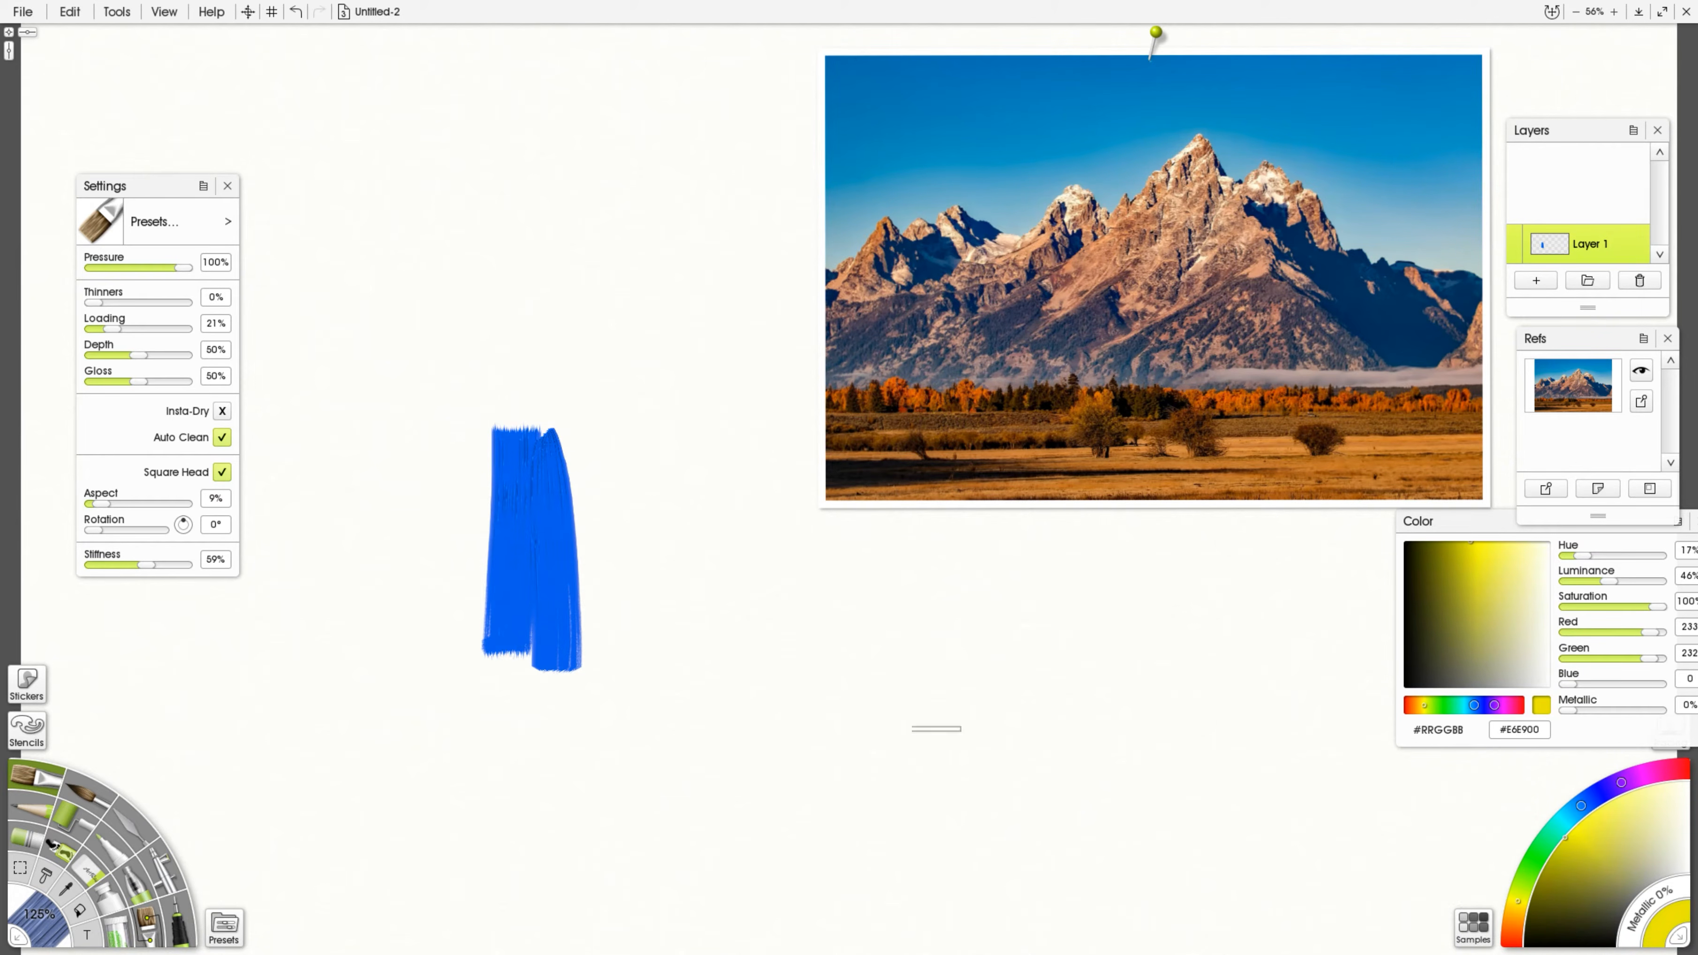
{"action": "mouse_move", "coordinate": [637, 428]}
{"action": "left_mouse_down"}
{"action": "mouse_move", "coordinate": [646, 666]}
{"action": "mouse_move", "coordinate": [624, 671]}
{"action": "mouse_move", "coordinate": [607, 557]}
{"action": "mouse_move", "coordinate": [598, 638]}
{"action": "mouse_move", "coordinate": [582, 489]}
{"action": "mouse_move", "coordinate": [564, 673]}
{"action": "mouse_move", "coordinate": [556, 427]}
{"action": "mouse_move", "coordinate": [567, 688]}
{"action": "mouse_move", "coordinate": [590, 461]}
{"action": "mouse_move", "coordinate": [612, 716]}
{"action": "left_mouse_up"}
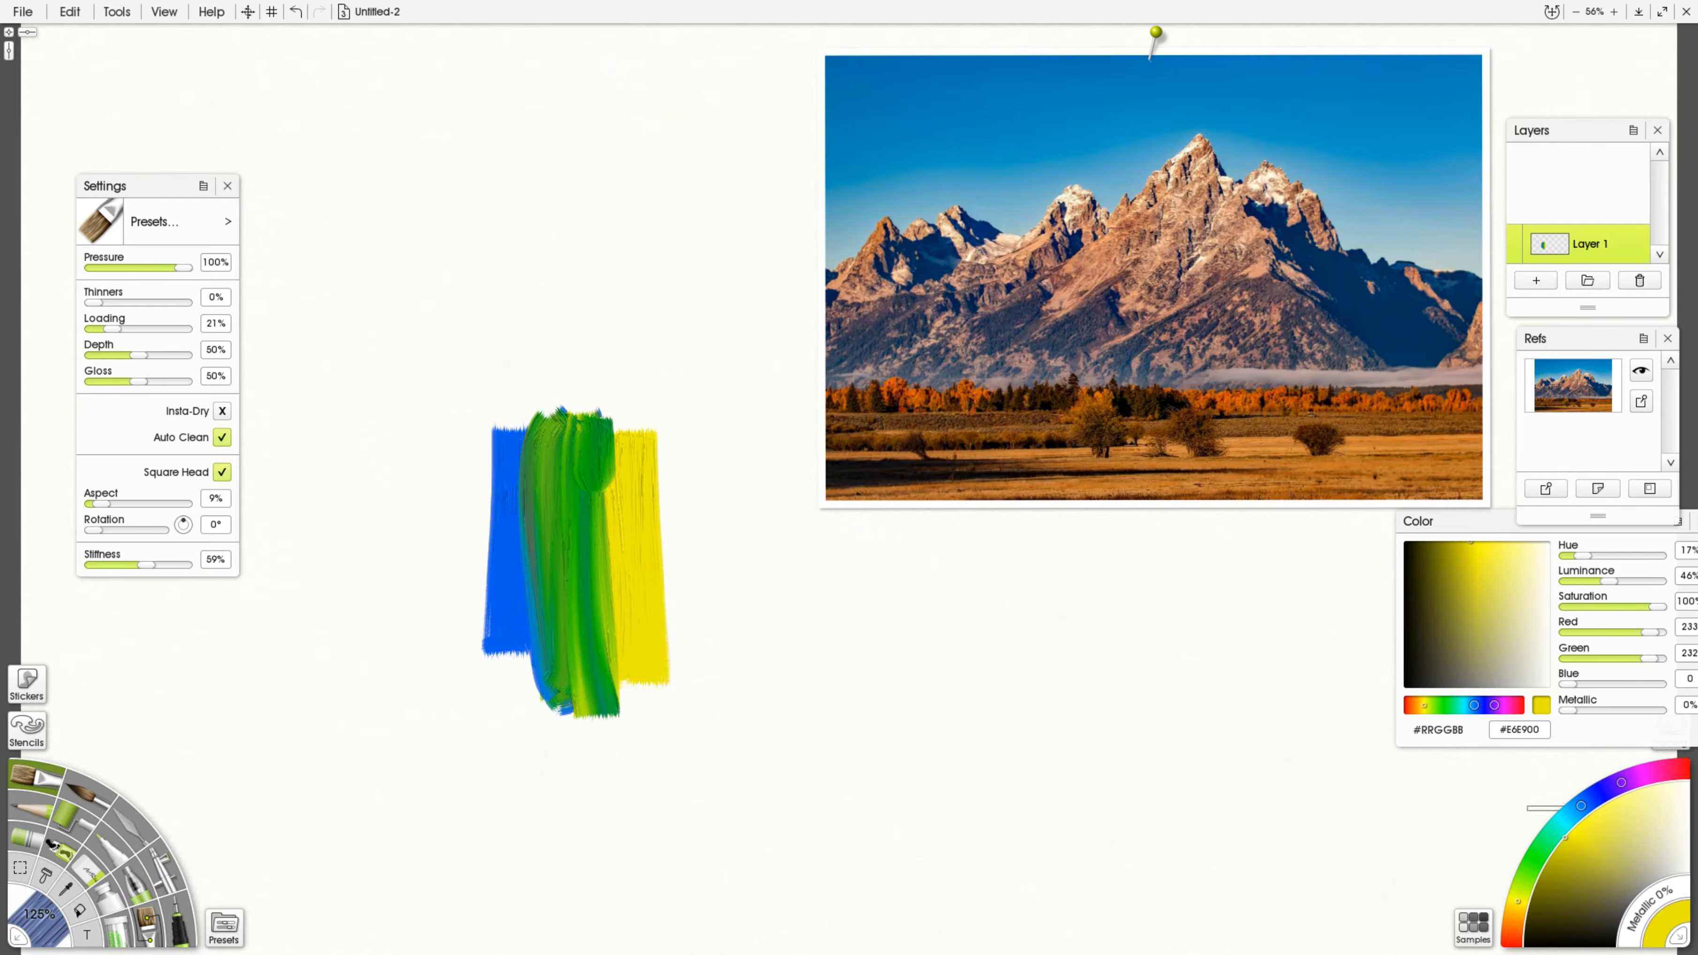
Step: Paint a deep blue swatch and a red swatch below the reference photo, and blend them into purple
{"action": "left_click", "coordinate": [1583, 806]}
{"action": "left_click", "coordinate": [1597, 795]}
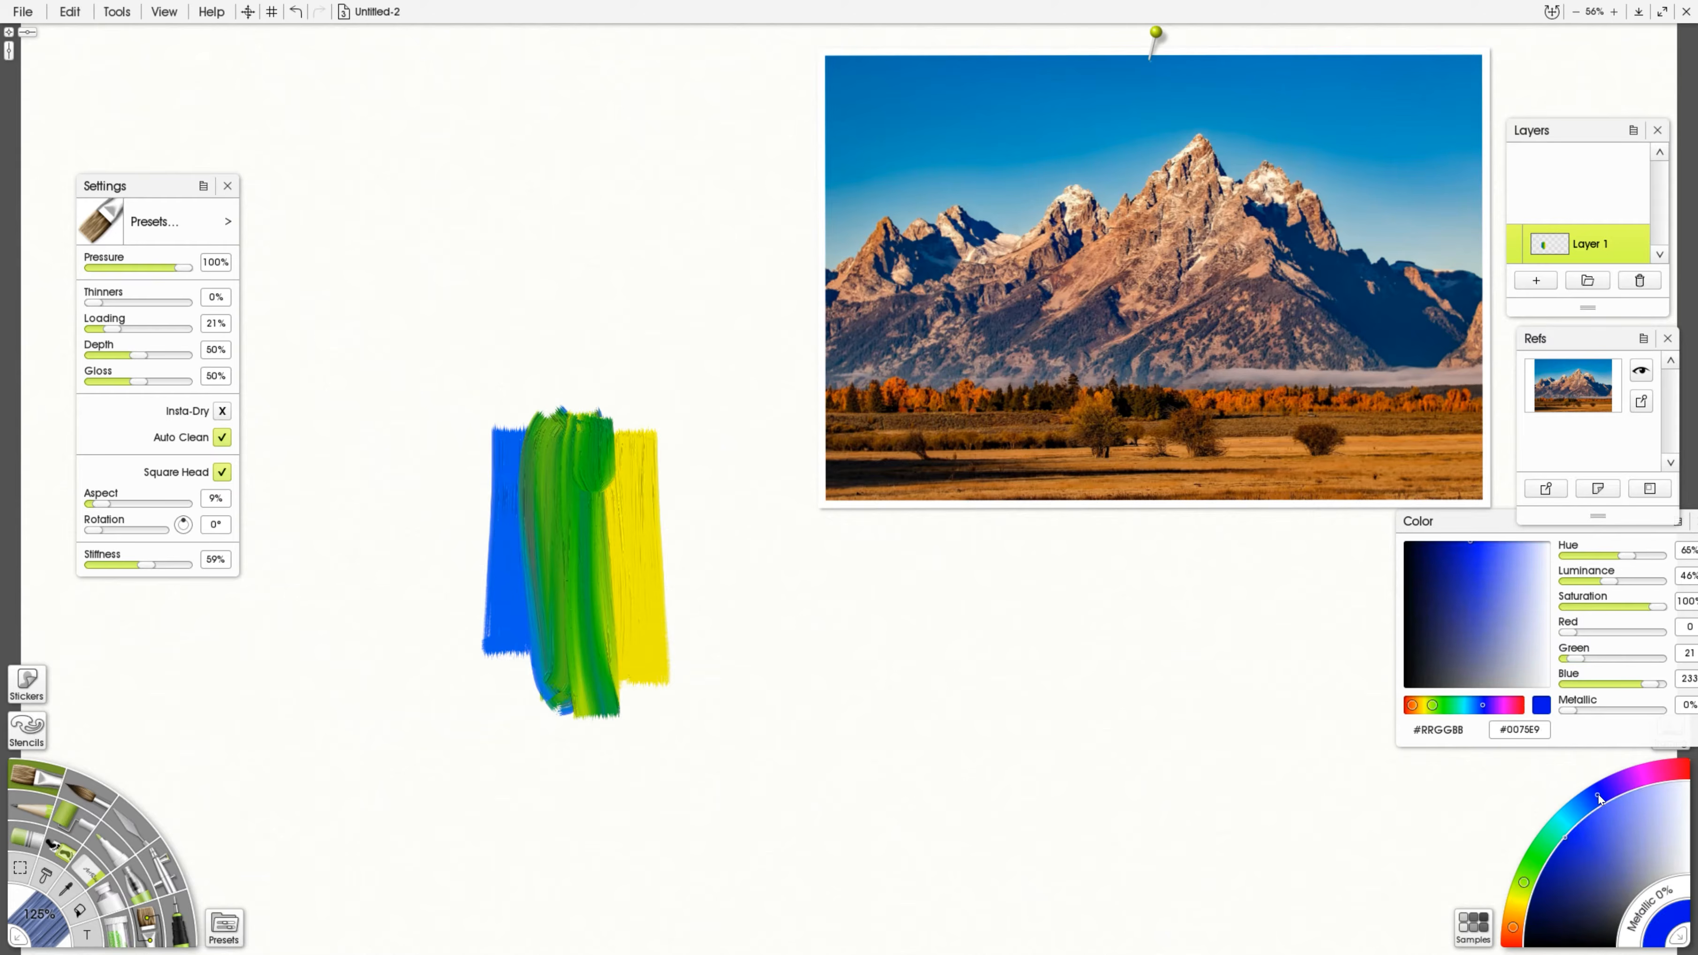
{"action": "mouse_move", "coordinate": [884, 596]}
{"action": "left_mouse_down"}
{"action": "mouse_move", "coordinate": [897, 825]}
{"action": "mouse_move", "coordinate": [988, 828]}
{"action": "left_mouse_up"}
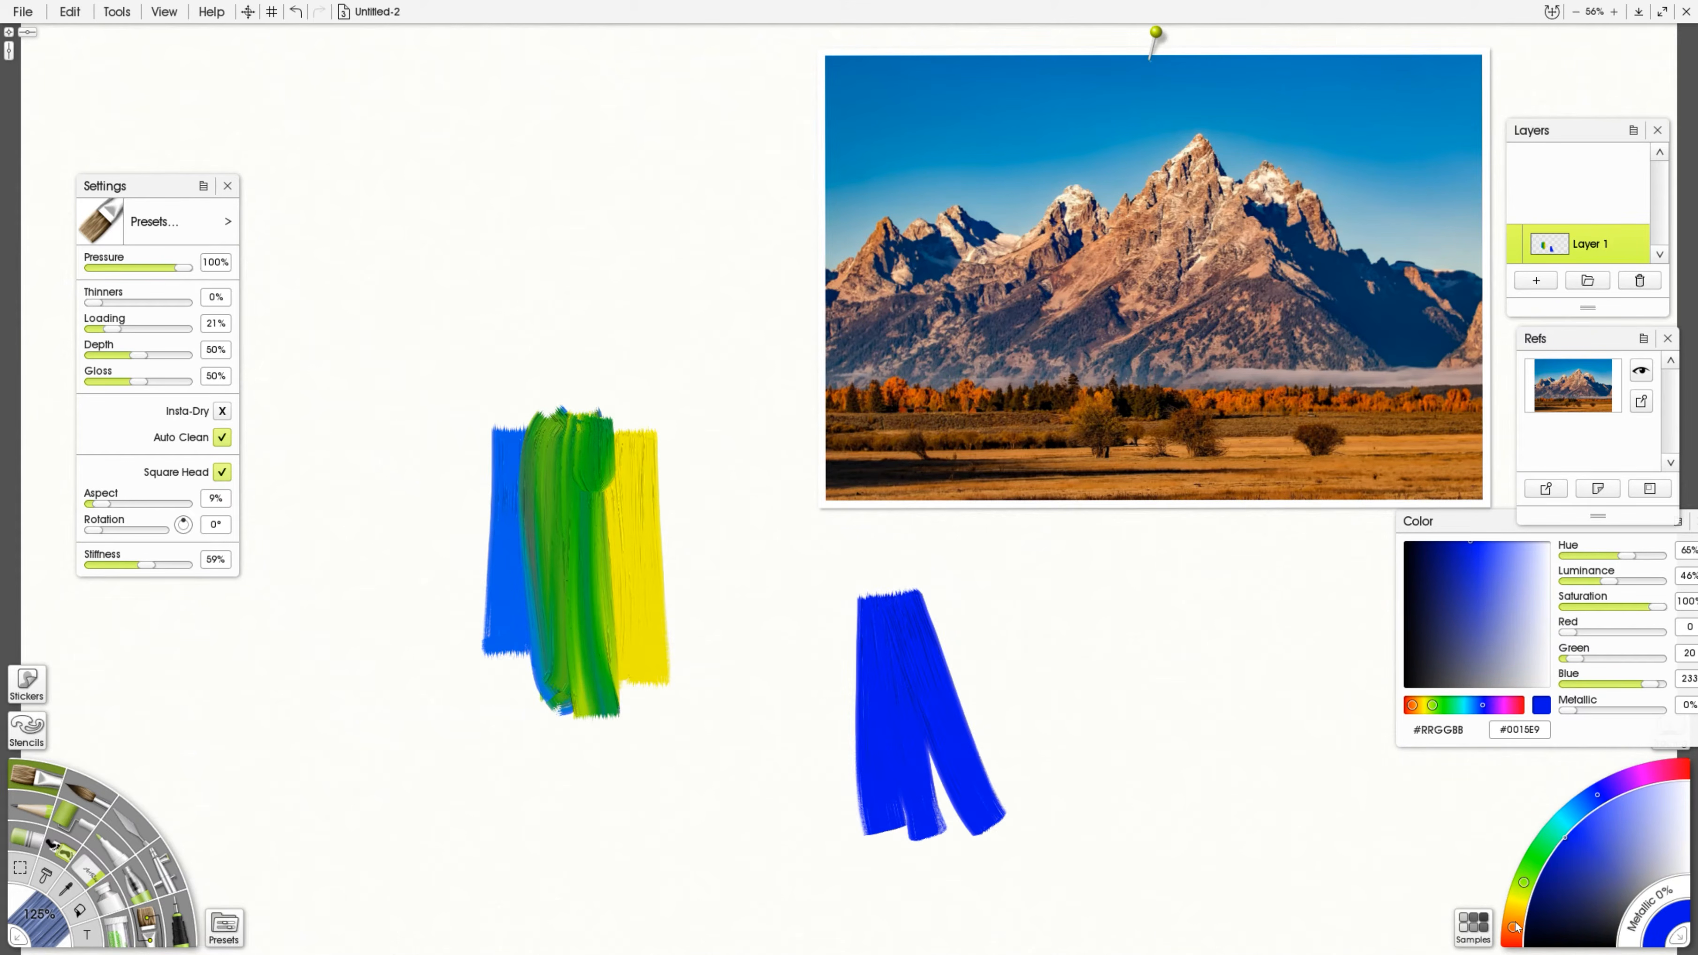
{"action": "left_click", "coordinate": [1514, 927]}
{"action": "left_click", "coordinate": [1513, 947]}
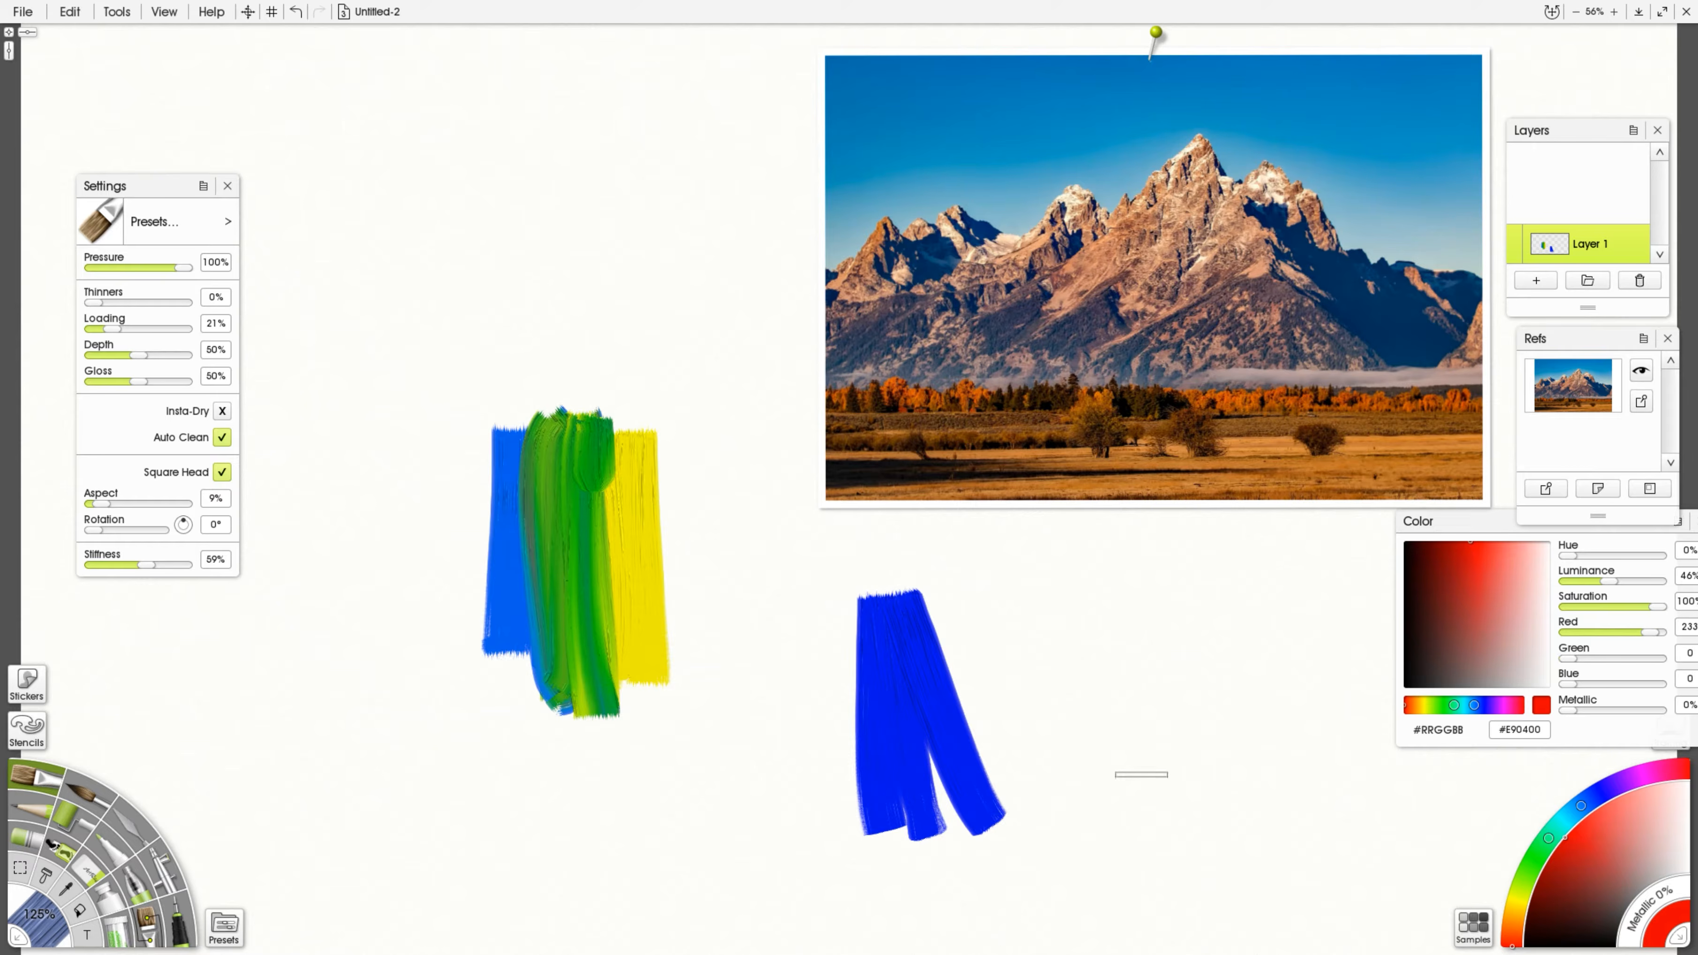
{"action": "mouse_move", "coordinate": [991, 625]}
{"action": "left_mouse_down"}
{"action": "mouse_move", "coordinate": [977, 601]}
{"action": "mouse_move", "coordinate": [936, 822]}
{"action": "mouse_move", "coordinate": [903, 630]}
{"action": "mouse_move", "coordinate": [903, 736]}
{"action": "left_mouse_up"}
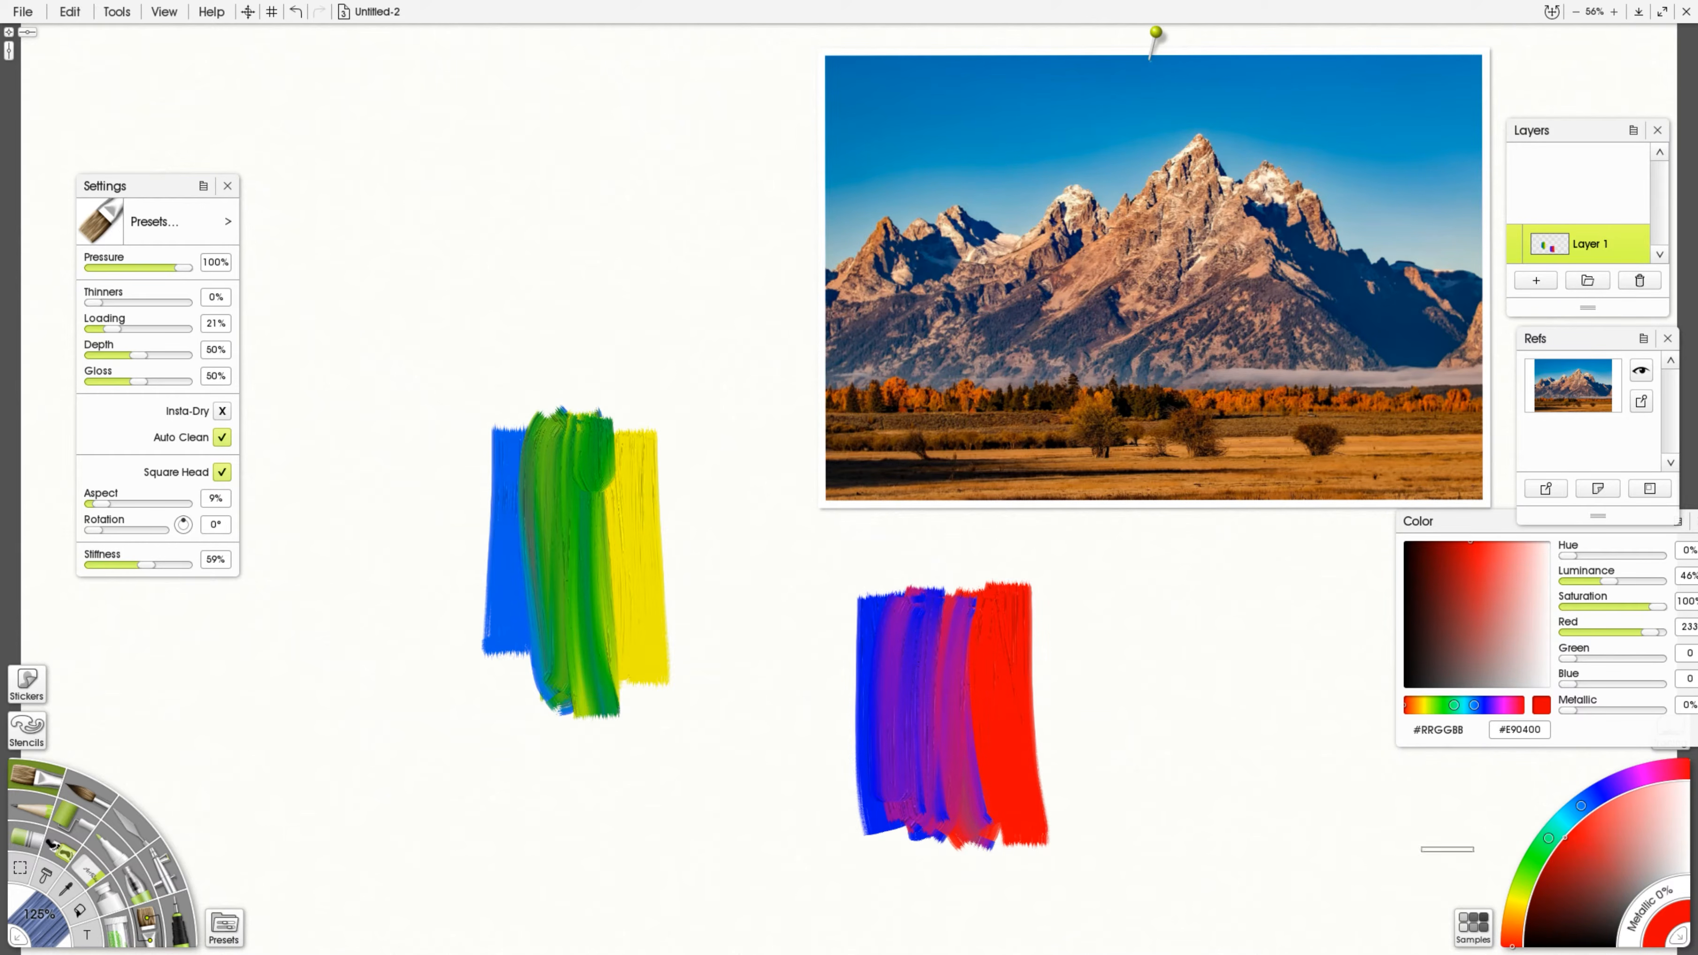
Step: Paint a red swatch above the green mix, and blend yellow into it to make orange
{"action": "mouse_move", "coordinate": [449, 100]}
{"action": "left_mouse_down"}
{"action": "mouse_move", "coordinate": [441, 344]}
{"action": "mouse_move", "coordinate": [488, 365]}
{"action": "mouse_move", "coordinate": [538, 355]}
{"action": "left_mouse_up"}
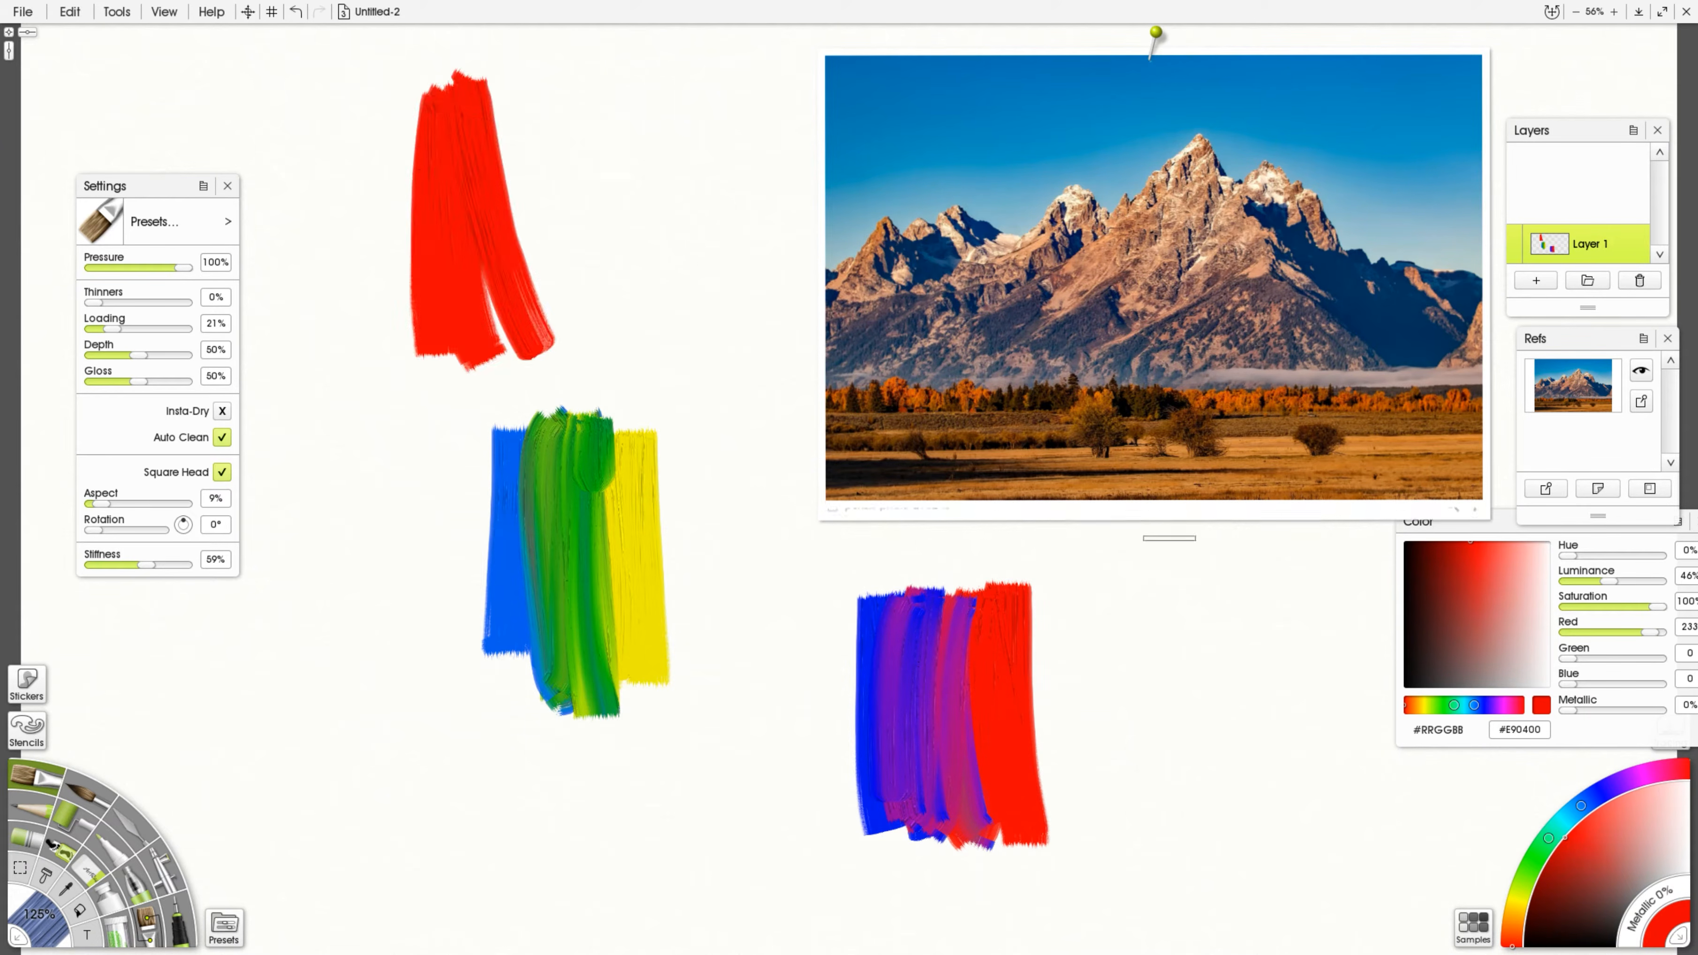
{"action": "left_click", "coordinate": [1519, 903]}
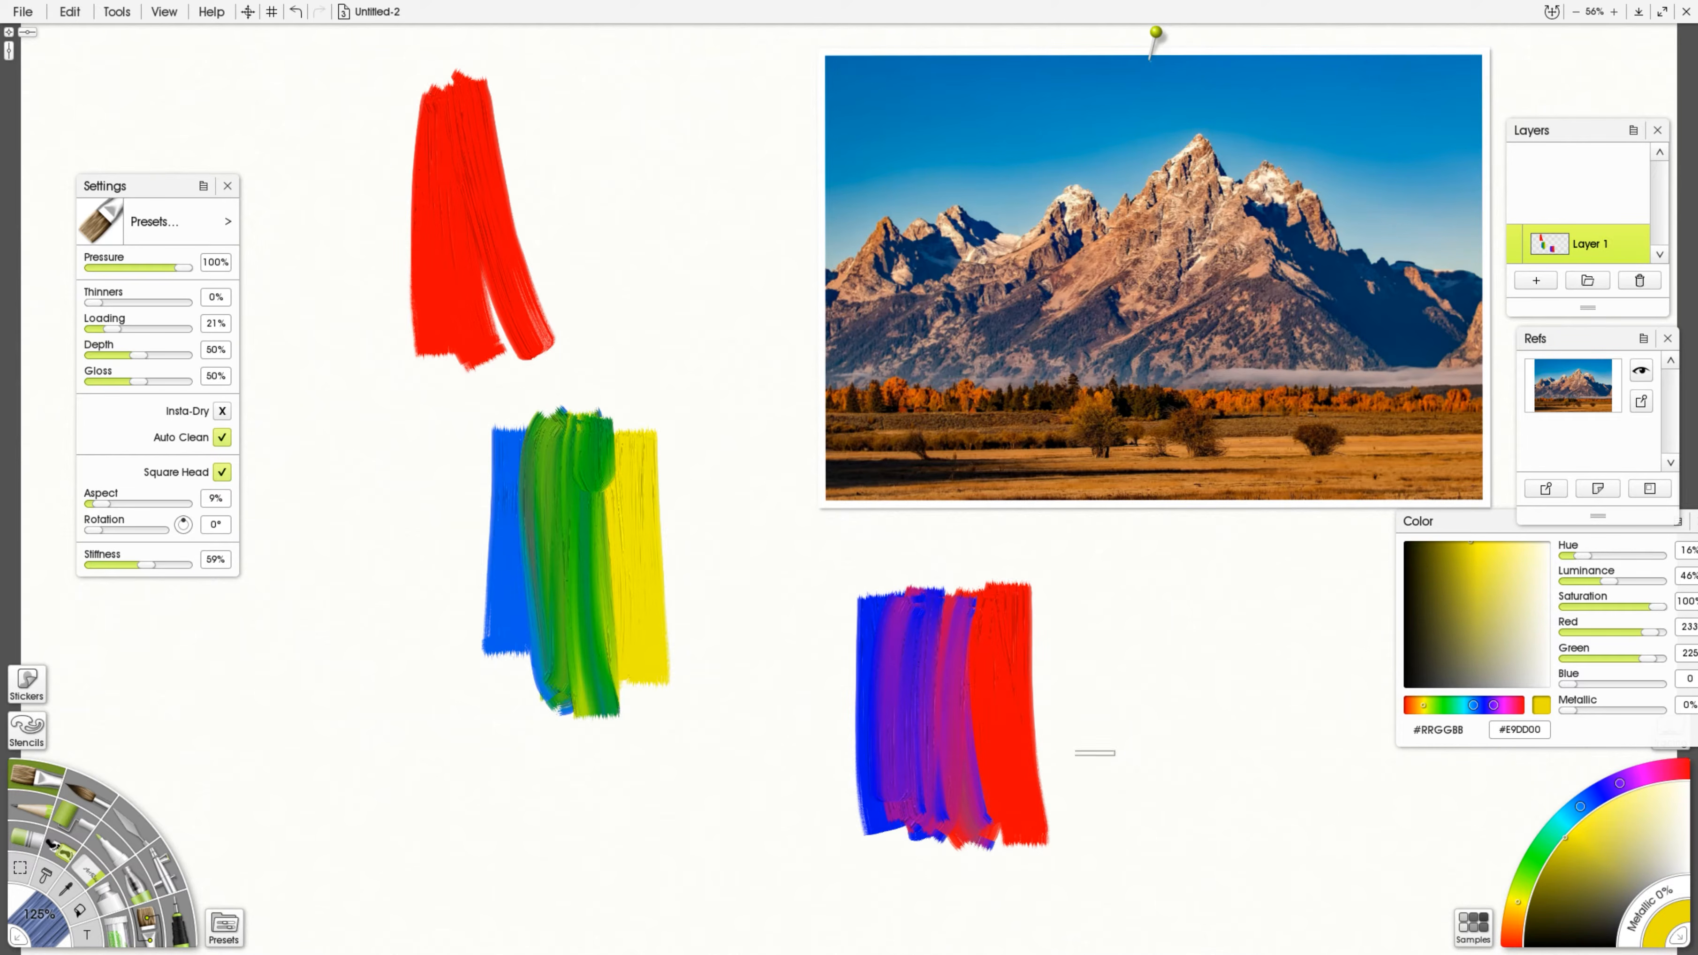
{"action": "mouse_move", "coordinate": [544, 185]}
{"action": "left_mouse_down"}
{"action": "mouse_move", "coordinate": [538, 366]}
{"action": "mouse_move", "coordinate": [494, 295]}
{"action": "mouse_move", "coordinate": [506, 82]}
{"action": "mouse_move", "coordinate": [500, 245]}
{"action": "mouse_move", "coordinate": [531, 322]}
{"action": "mouse_move", "coordinate": [552, 311]}
{"action": "mouse_move", "coordinate": [491, 169]}
{"action": "mouse_move", "coordinate": [482, 325]}
{"action": "mouse_move", "coordinate": [461, 345]}
{"action": "mouse_move", "coordinate": [523, 336]}
{"action": "mouse_move", "coordinate": [431, 267]}
{"action": "left_mouse_up"}
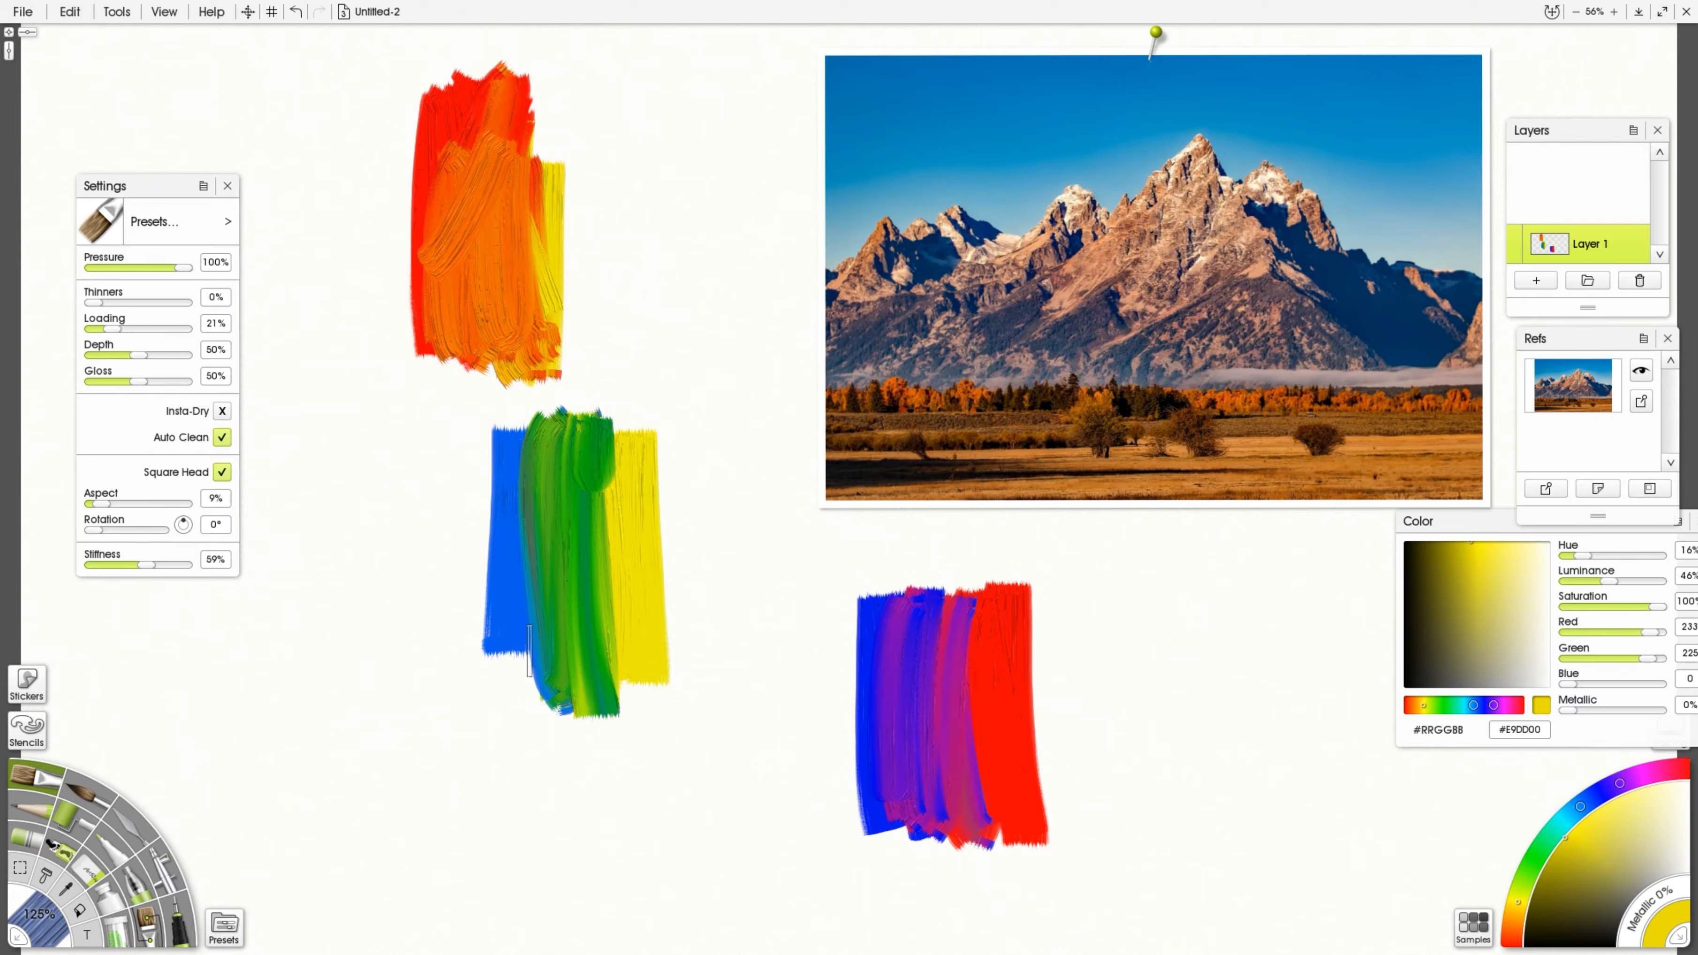
Step: Undo all the colour-mixing test strokes until the canvas is empty
{"action": "key", "text": "ctrl+z"}
{"action": "key", "text": "ctrl+z"}
{"action": "key", "text": "ctrl+z"}
{"action": "key", "text": "ctrl+z"}
{"action": "key", "text": "ctrl+z"}
{"action": "key", "text": "ctrl+z"}
{"action": "key", "text": "ctrl+z"}
{"action": "key", "text": "ctrl+z"}
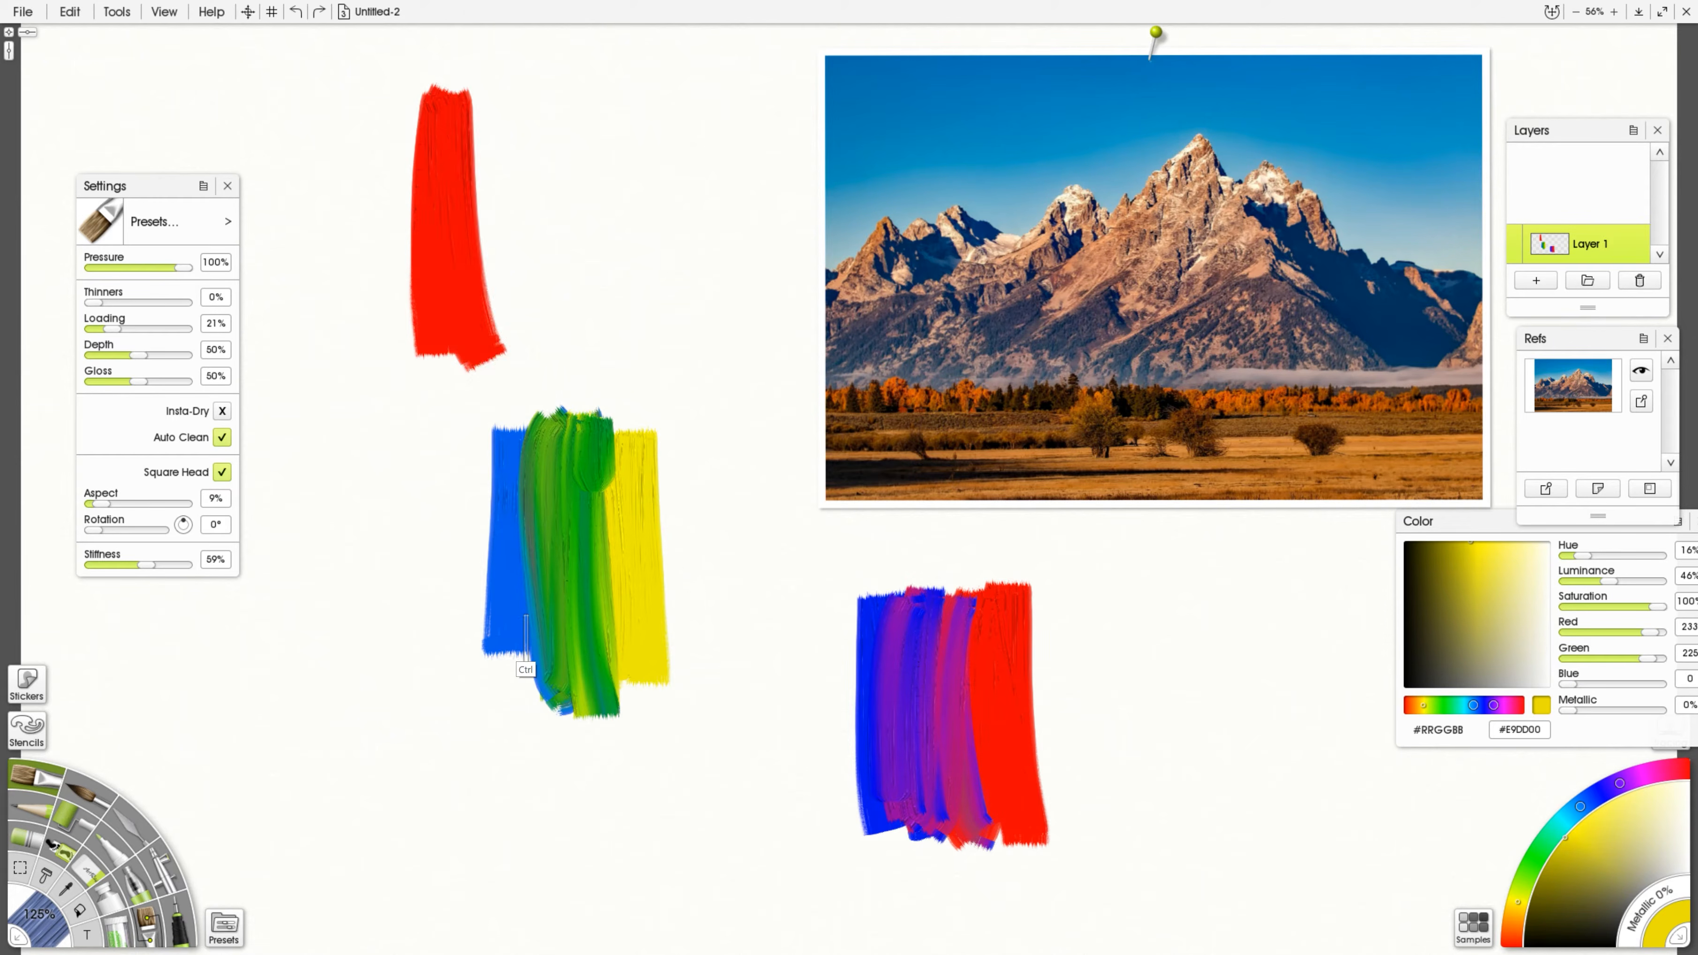
{"action": "key", "text": "ctrl+z"}
{"action": "key", "text": "ctrl+z"}
{"action": "key", "text": "ctrl+z"}
{"action": "key", "text": "ctrl+z"}
{"action": "key", "text": "ctrl+z"}
{"action": "key", "text": "ctrl+z"}
{"action": "key", "text": "ctrl+z"}
{"action": "key", "text": "ctrl+z"}
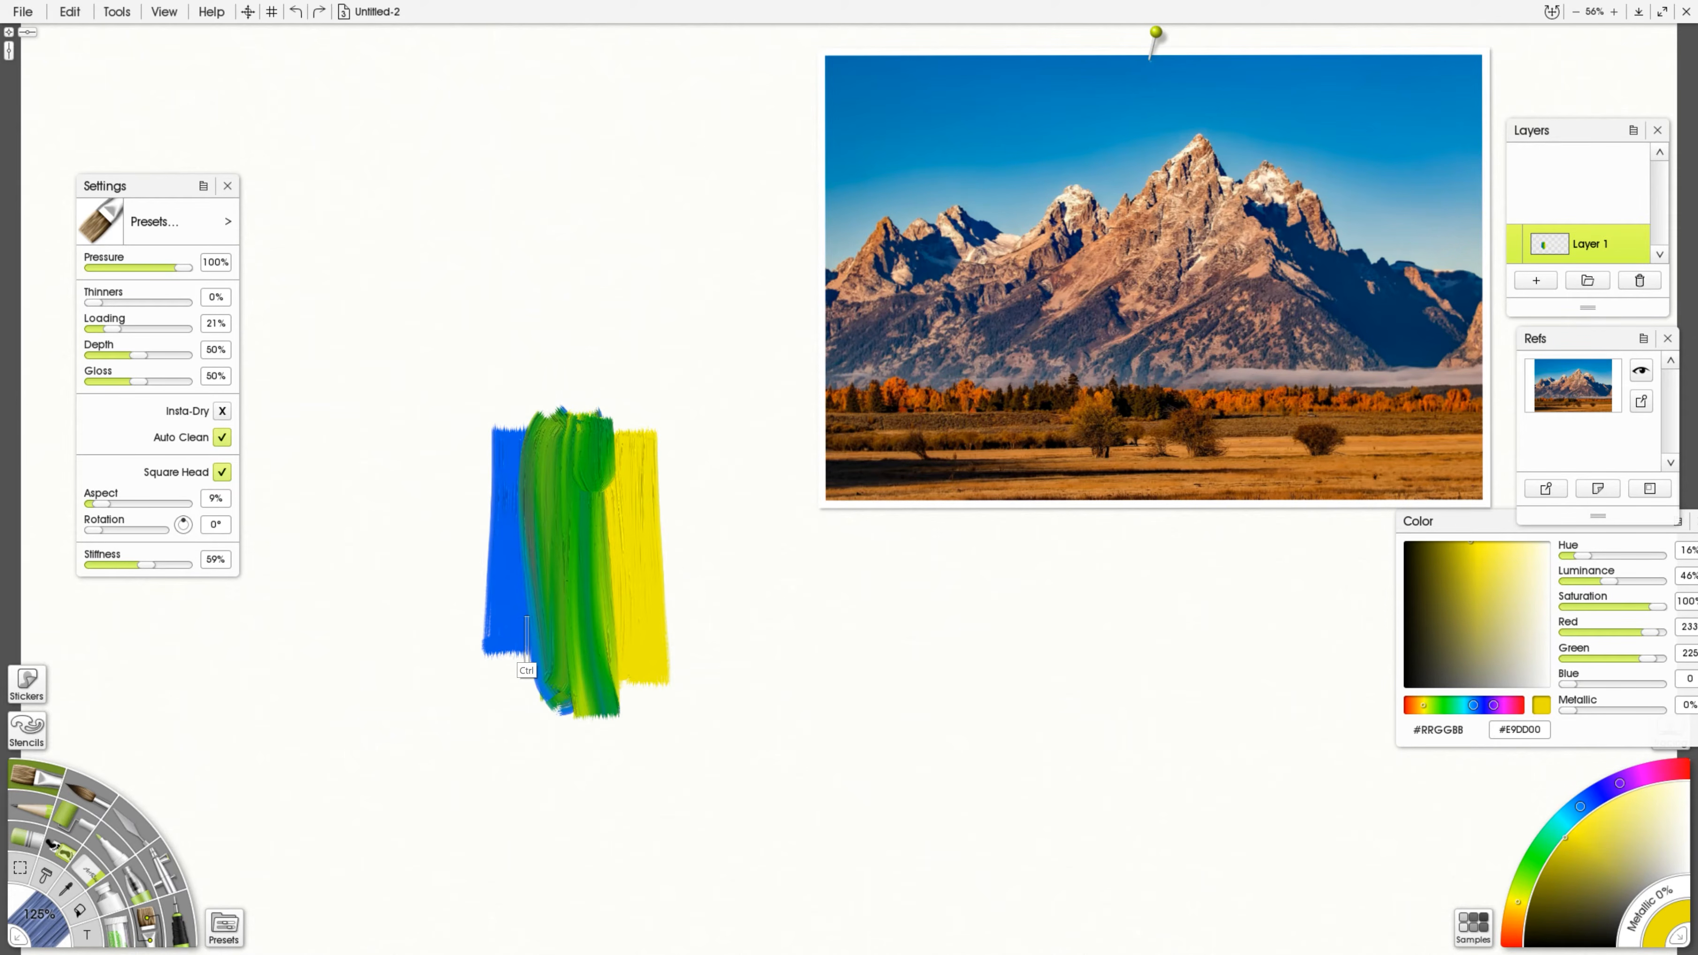
{"action": "key", "text": "ctrl+z"}
{"action": "key", "text": "ctrl+z"}
{"action": "key", "text": "ctrl+z"}
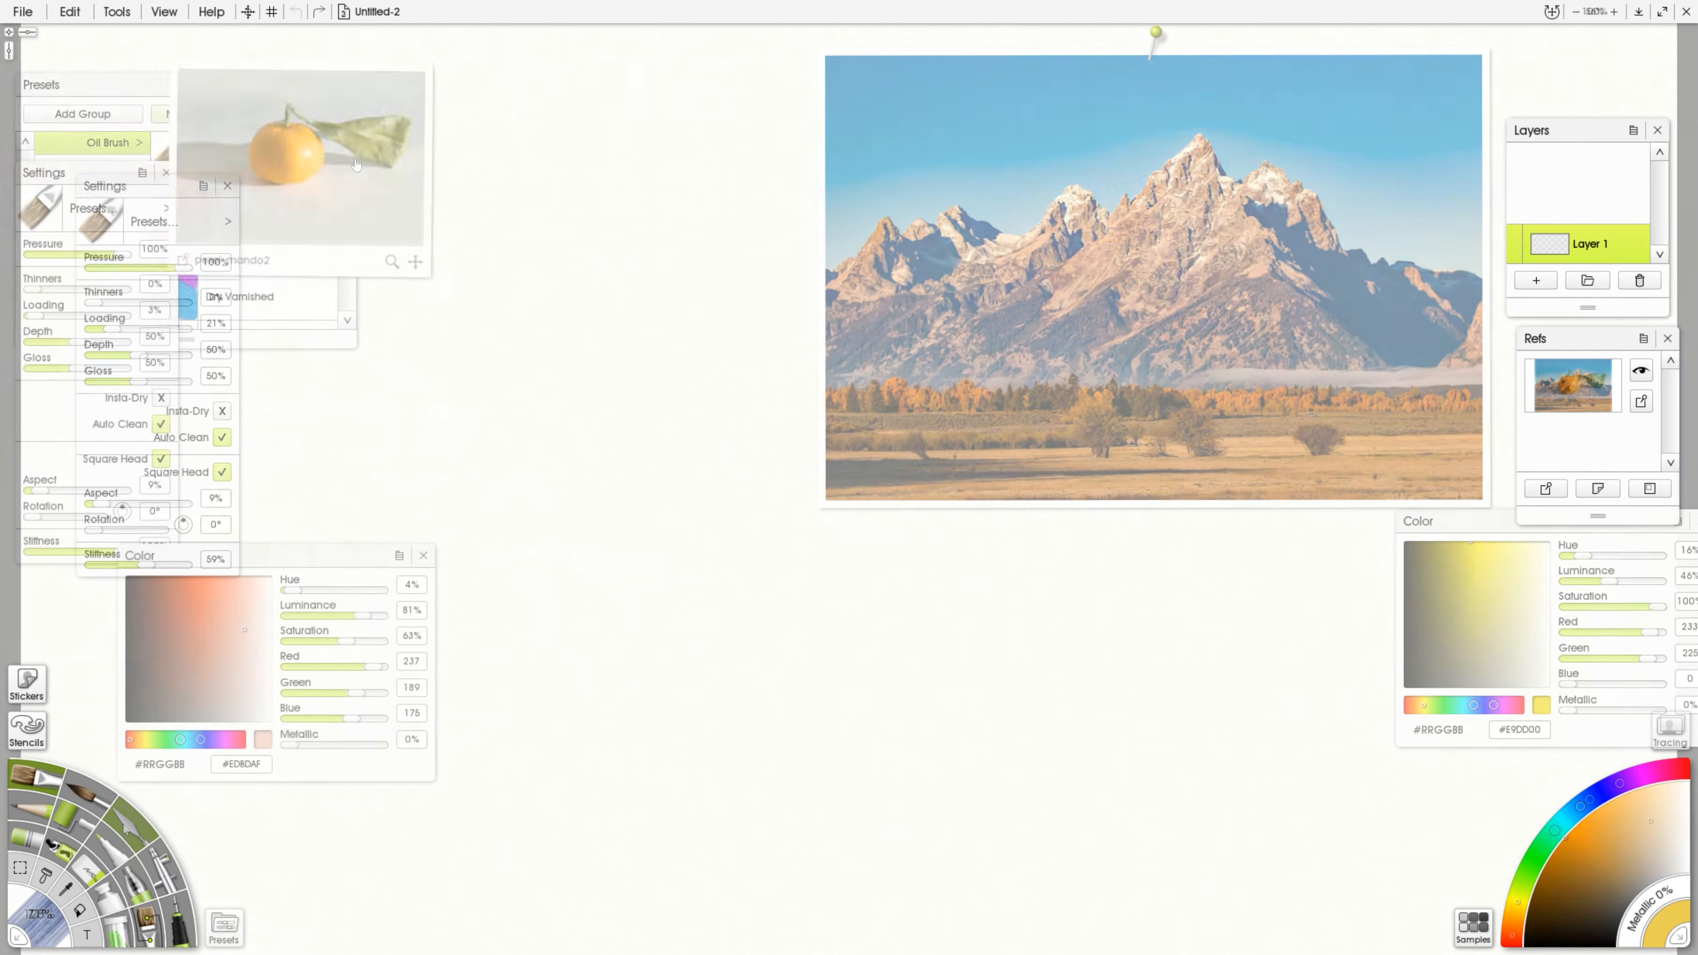
{"action": "left_click_drag", "start_coordinate": [1103, 416], "coordinate": [1152, 443]}
{"action": "left_click", "coordinate": [1248, 243]}
{"action": "left_click_drag", "start_coordinate": [862, 558], "coordinate": [838, 557]}
{"action": "left_click_drag", "start_coordinate": [796, 496], "coordinate": [817, 565]}
{"action": "key", "text": "ctrl+z"}
{"action": "key", "text": "ctrl+z"}
Step: Set the brush loading to 17% and paint brown, yellow-orange and orange palette swatches with colours sampled from the reference mandarin
{"action": "left_click", "coordinate": [47, 316]}
{"action": "left_click_drag", "start_coordinate": [575, 543], "coordinate": [574, 655]}
{"action": "left_click", "coordinate": [1302, 231]}
{"action": "left_click_drag", "start_coordinate": [615, 545], "coordinate": [619, 672]}
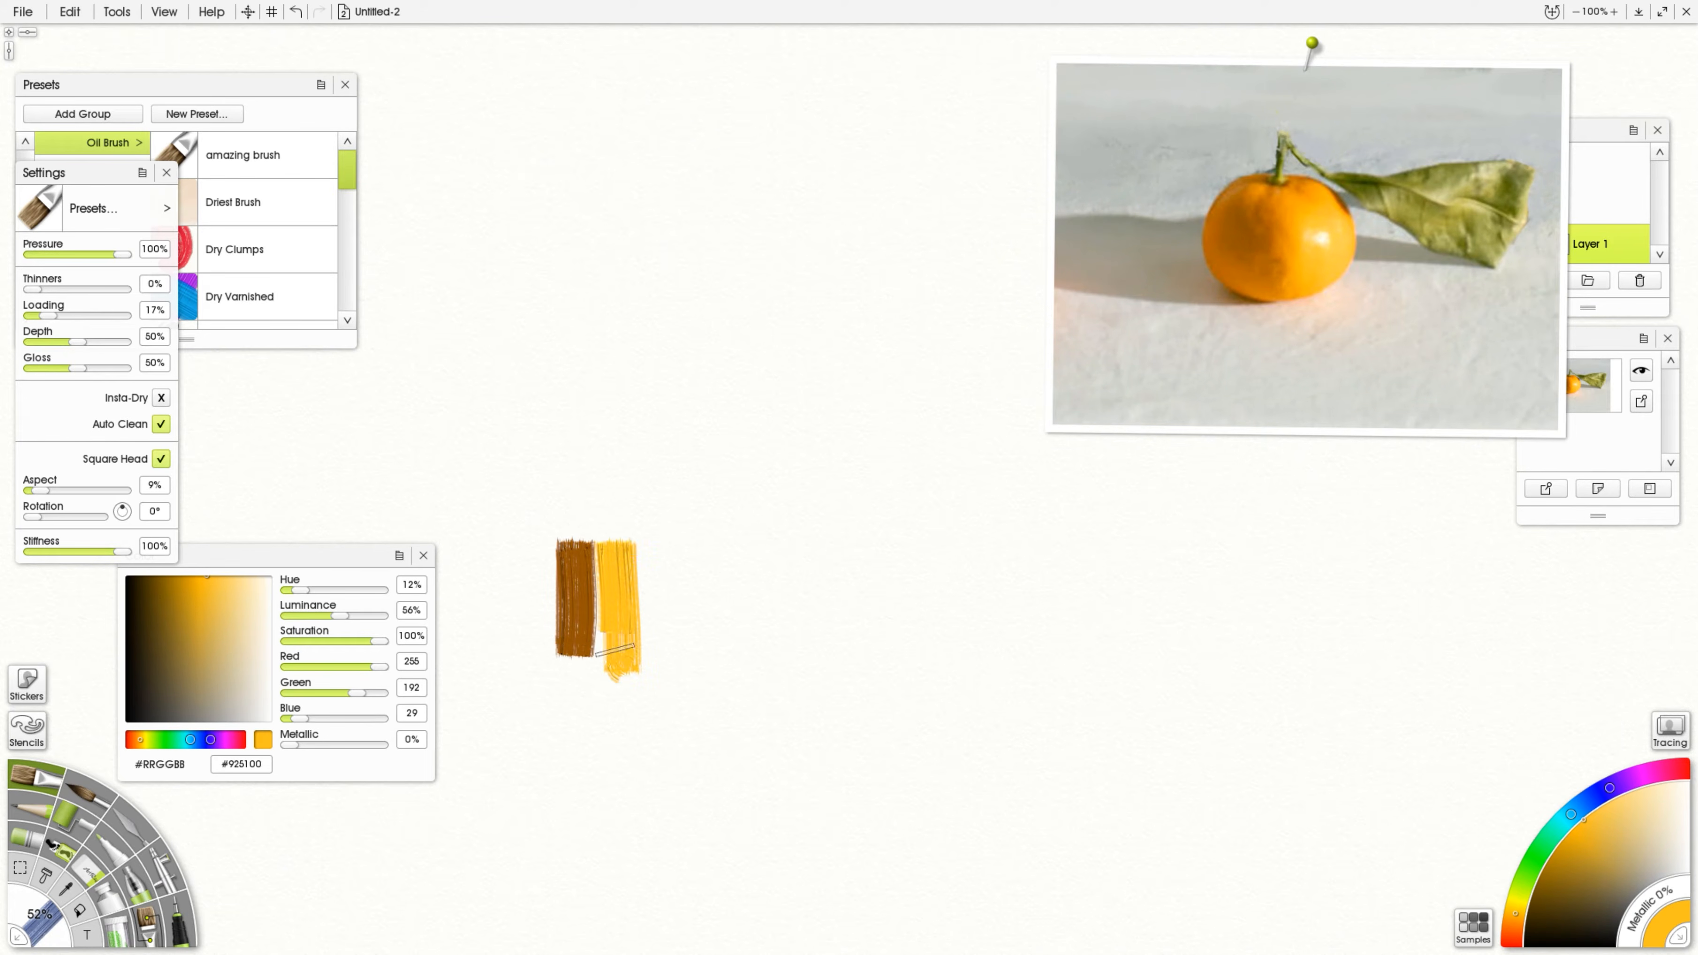
{"action": "left_click", "coordinate": [1262, 242]}
{"action": "left_click_drag", "start_coordinate": [596, 536], "coordinate": [600, 682]}
{"action": "left_click", "coordinate": [1238, 219]}
{"action": "left_click_drag", "start_coordinate": [543, 537], "coordinate": [541, 652]}
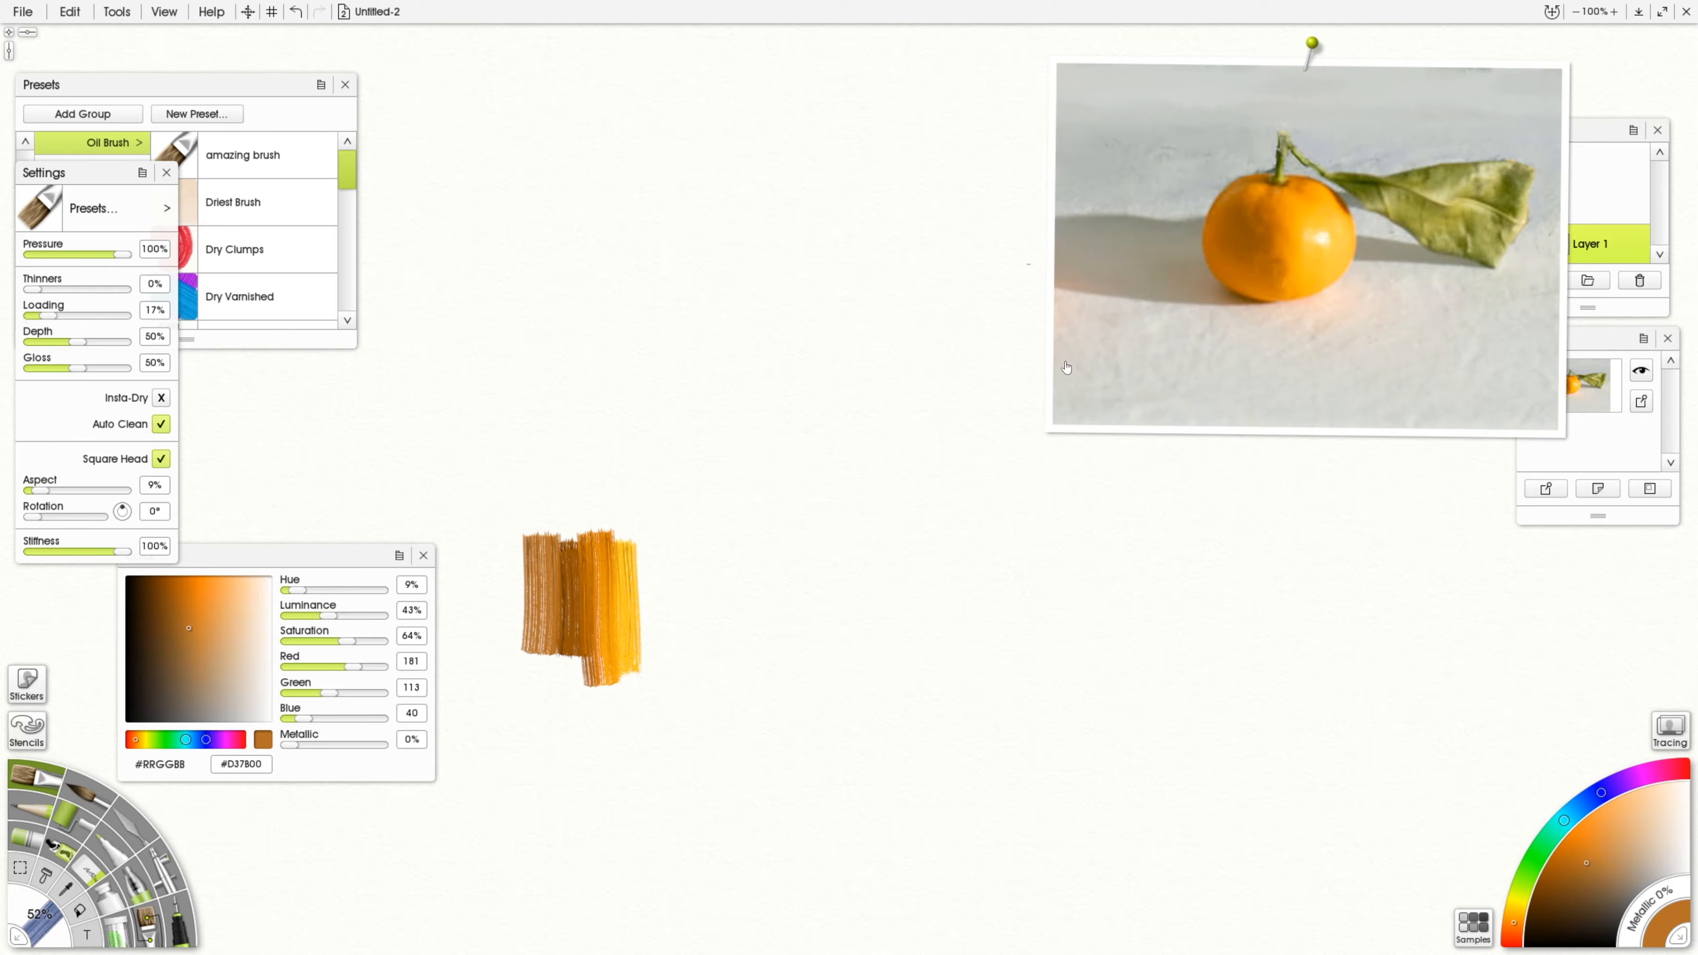
Step: Add diagonal palette swatches of brown-orange, dark green and light green sampled from the reference mandarin, stem and leaf
{"action": "left_click", "coordinate": [1339, 229]}
{"action": "left_click_drag", "start_coordinate": [545, 506], "coordinate": [506, 567]}
{"action": "left_click", "coordinate": [1359, 190], "text": "alt"}
{"action": "mouse_move", "coordinate": [551, 455]}
{"action": "left_mouse_down"}
{"action": "mouse_move", "coordinate": [490, 560]}
{"action": "mouse_move", "coordinate": [483, 543]}
{"action": "left_mouse_up"}
{"action": "left_click", "coordinate": [1411, 207], "text": "alt"}
{"action": "mouse_move", "coordinate": [549, 408]}
{"action": "left_mouse_down"}
{"action": "mouse_move", "coordinate": [445, 531]}
{"action": "mouse_move", "coordinate": [431, 498]}
{"action": "left_mouse_up"}
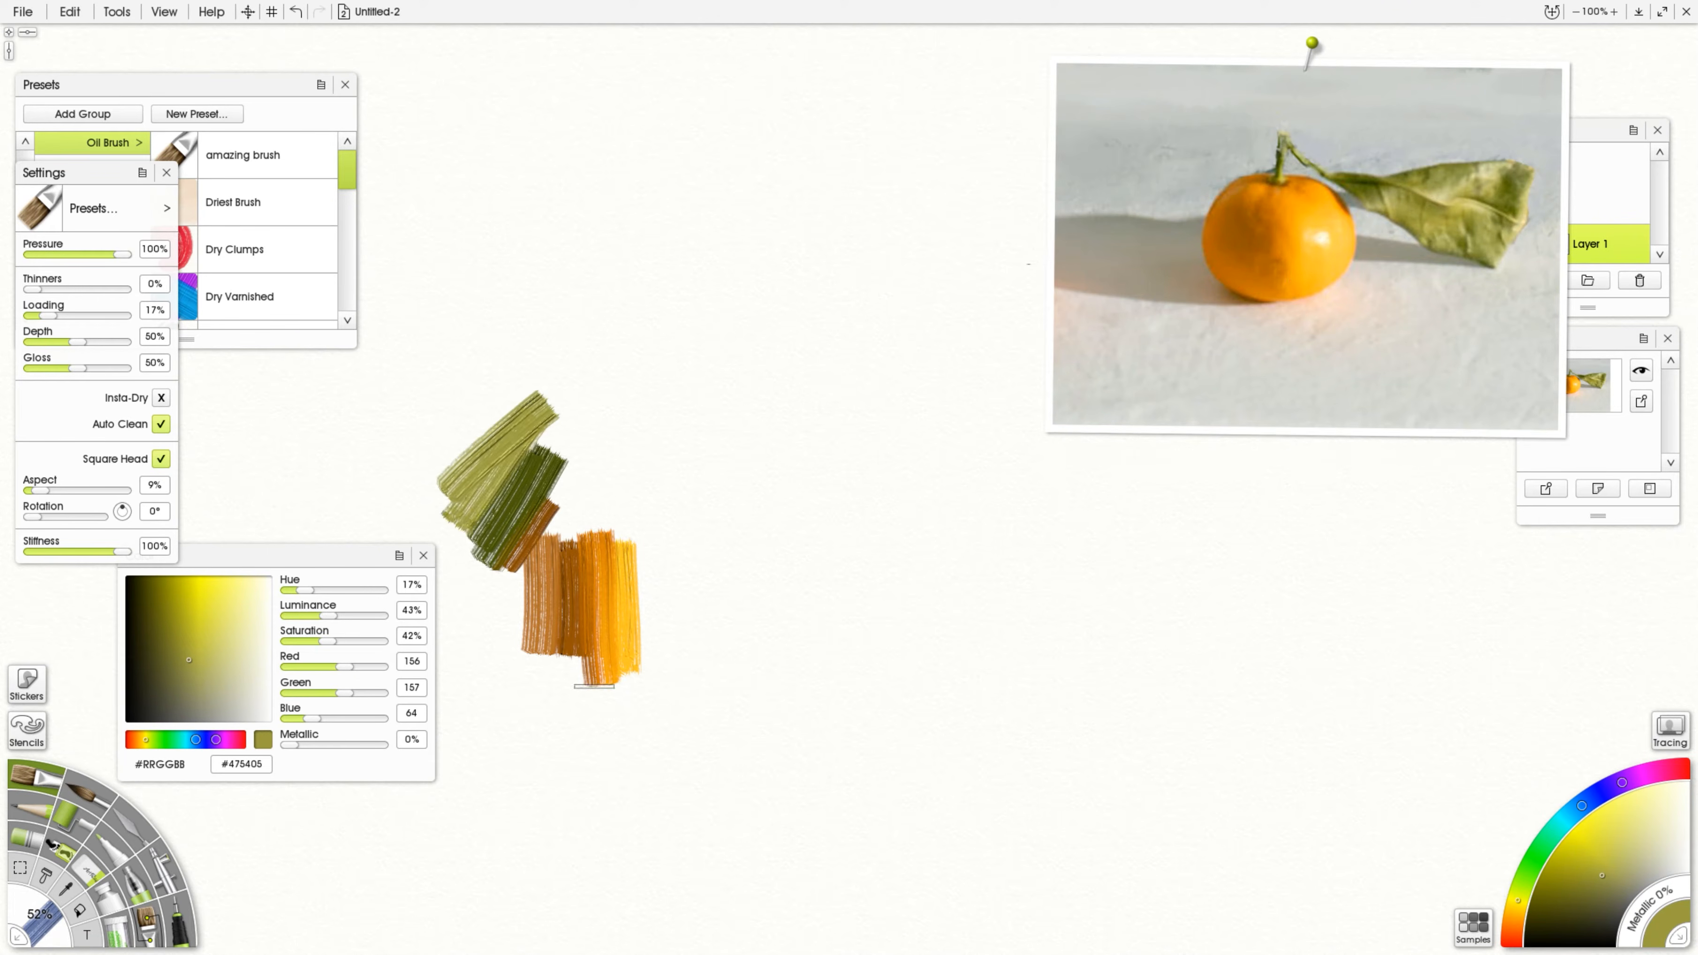
Step: Set the brush loading to 9% and stiffness to about 75%, and block in the mandarin's shaded core with brown from the swatches
{"action": "left_click_drag", "start_coordinate": [117, 552], "coordinate": [100, 552]}
{"action": "left_click", "coordinate": [532, 598], "text": "alt"}
{"action": "mouse_move", "coordinate": [949, 478]}
{"action": "left_mouse_down"}
{"action": "mouse_move", "coordinate": [879, 565]}
{"action": "mouse_move", "coordinate": [889, 592]}
{"action": "left_mouse_up"}
{"action": "mouse_move", "coordinate": [897, 666]}
{"action": "left_mouse_down"}
{"action": "mouse_move", "coordinate": [1005, 651]}
{"action": "mouse_move", "coordinate": [963, 645]}
{"action": "mouse_move", "coordinate": [1007, 669]}
{"action": "left_mouse_up"}
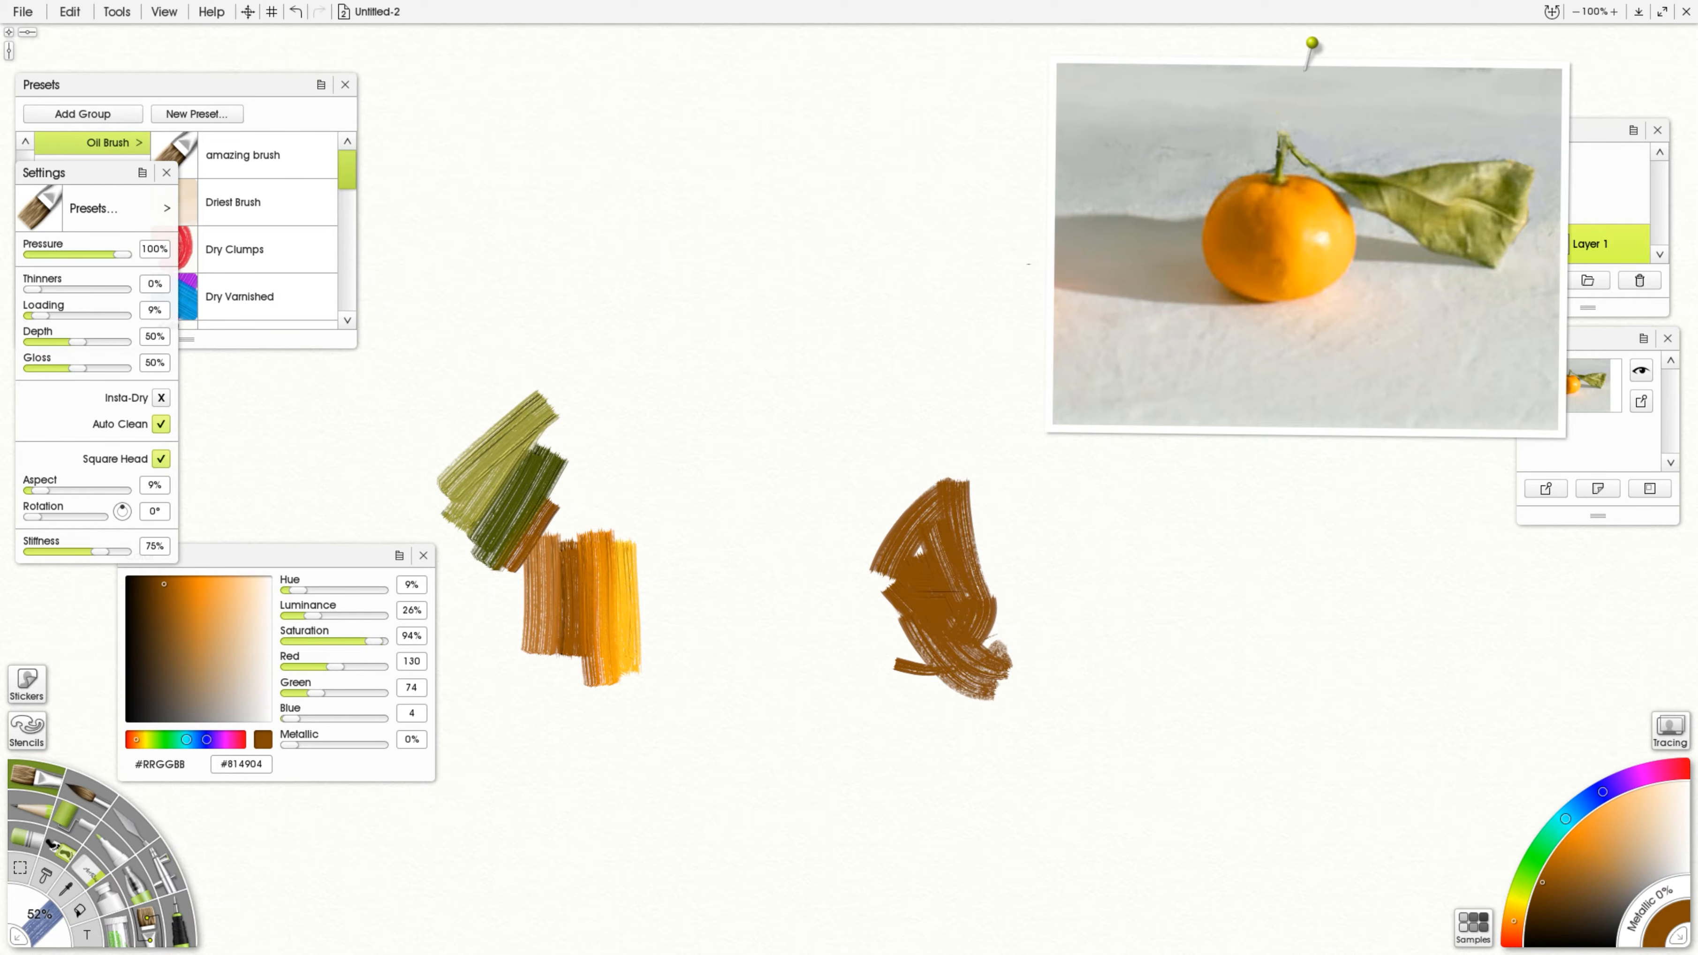
Step: Mark the mandarin's upper-right edge with dark brown strokes, and move the reference image away from the painting area
{"action": "left_click", "coordinate": [1550, 905]}
{"action": "left_click_drag", "start_coordinate": [1147, 467], "coordinate": [1215, 559]}
{"action": "left_click_drag", "start_coordinate": [1150, 472], "coordinate": [1220, 554]}
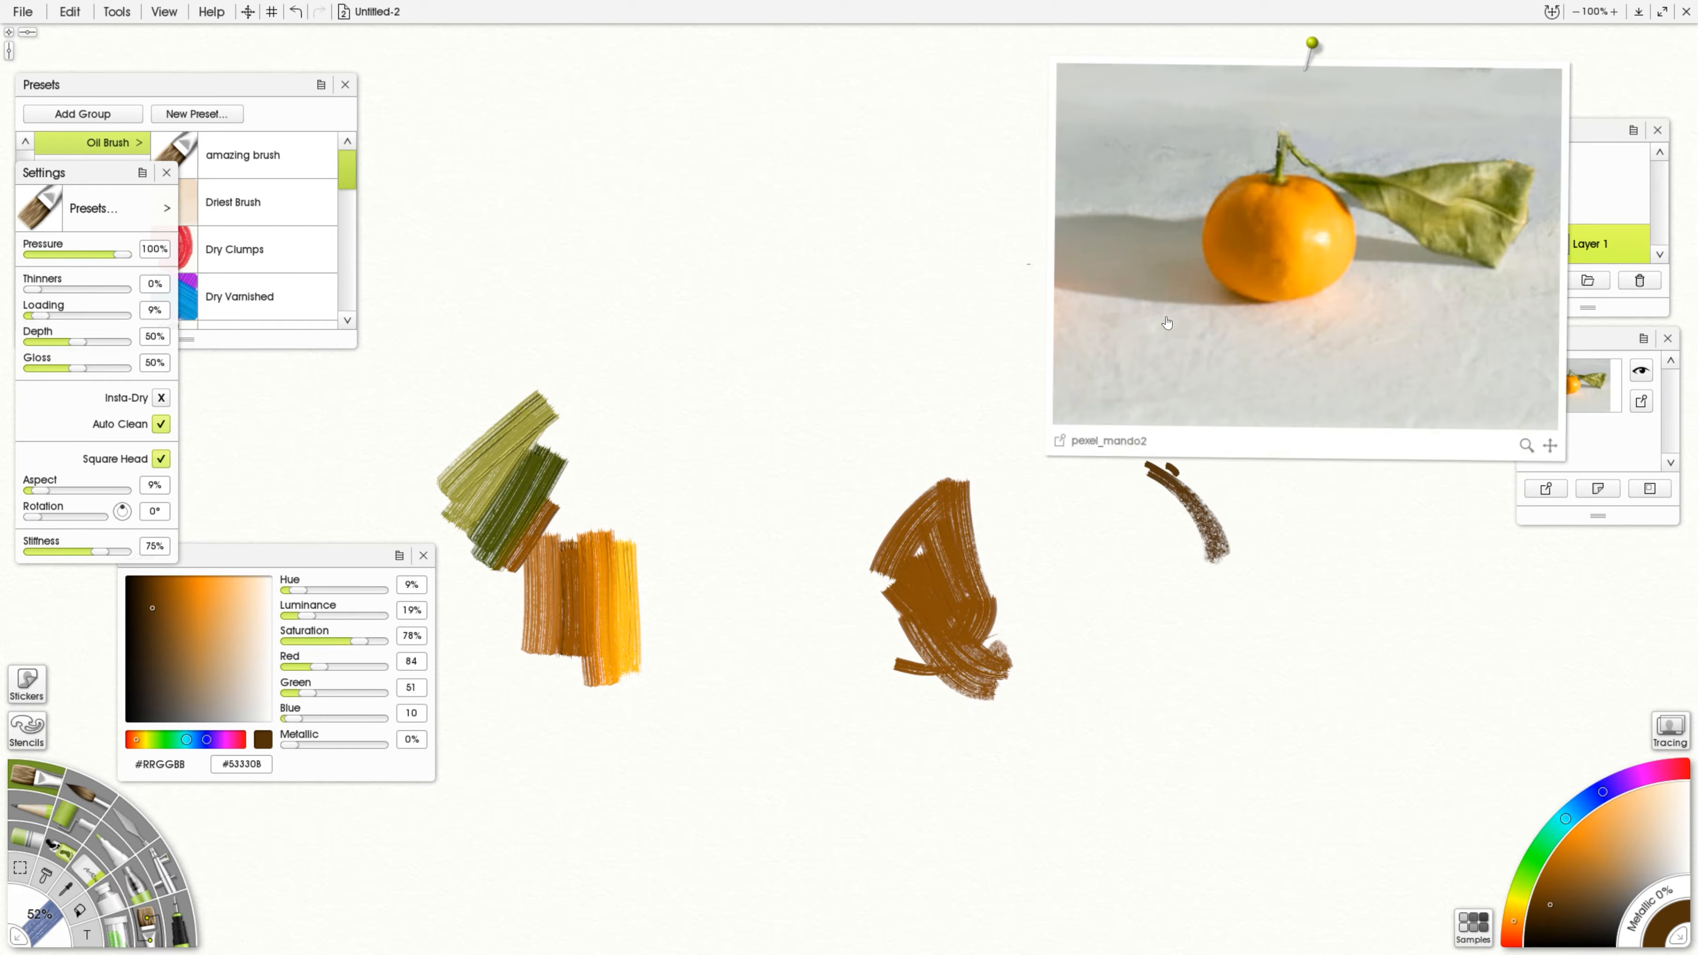
{"action": "left_click_drag", "start_coordinate": [1155, 318], "coordinate": [1281, 295]}
Step: Block in the mandarin's shaded left side and base with curved brown and brown-orange strokes
{"action": "left_click", "coordinate": [943, 584], "text": "alt"}
{"action": "mouse_move", "coordinate": [1024, 463]}
{"action": "left_mouse_down"}
{"action": "mouse_move", "coordinate": [926, 477]}
{"action": "mouse_move", "coordinate": [899, 513]}
{"action": "left_mouse_up"}
{"action": "left_click_drag", "start_coordinate": [1076, 452], "coordinate": [1147, 470]}
{"action": "mouse_move", "coordinate": [1009, 457]}
{"action": "left_mouse_down"}
{"action": "mouse_move", "coordinate": [906, 503]}
{"action": "mouse_move", "coordinate": [885, 663]}
{"action": "mouse_move", "coordinate": [895, 619]}
{"action": "mouse_move", "coordinate": [877, 613]}
{"action": "mouse_move", "coordinate": [887, 669]}
{"action": "left_mouse_up"}
{"action": "left_click", "coordinate": [1572, 850]}
{"action": "mouse_move", "coordinate": [896, 535]}
{"action": "left_mouse_down"}
{"action": "mouse_move", "coordinate": [881, 656]}
{"action": "mouse_move", "coordinate": [917, 683]}
{"action": "mouse_move", "coordinate": [927, 721]}
{"action": "left_mouse_up"}
{"action": "left_click_drag", "start_coordinate": [917, 662], "coordinate": [953, 752]}
{"action": "mouse_move", "coordinate": [899, 701]}
{"action": "left_mouse_down"}
{"action": "mouse_move", "coordinate": [950, 742]}
{"action": "mouse_move", "coordinate": [905, 728]}
{"action": "mouse_move", "coordinate": [1017, 766]}
{"action": "left_mouse_up"}
{"action": "mouse_move", "coordinate": [968, 696]}
{"action": "left_mouse_down"}
{"action": "mouse_move", "coordinate": [1027, 755]}
{"action": "mouse_move", "coordinate": [1060, 759]}
{"action": "mouse_move", "coordinate": [1055, 638]}
{"action": "left_mouse_up"}
{"action": "left_click_drag", "start_coordinate": [990, 541], "coordinate": [1035, 663]}
Step: Build up the mandarin's shaded half and dark core with oranges and browns sampled from the swatches, reference and painting
{"action": "left_click", "coordinate": [605, 584], "text": "alt"}
{"action": "left_click_drag", "start_coordinate": [997, 549], "coordinate": [1053, 669]}
{"action": "mouse_move", "coordinate": [1013, 669]}
{"action": "left_mouse_down"}
{"action": "mouse_move", "coordinate": [1050, 601]}
{"action": "mouse_move", "coordinate": [986, 507]}
{"action": "mouse_move", "coordinate": [1009, 650]}
{"action": "left_mouse_up"}
{"action": "left_click", "coordinate": [1378, 209], "text": "alt"}
{"action": "left_click_drag", "start_coordinate": [998, 622], "coordinate": [1011, 706]}
{"action": "left_click_drag", "start_coordinate": [900, 591], "coordinate": [1000, 728]}
{"action": "mouse_move", "coordinate": [918, 659]}
{"action": "left_mouse_down"}
{"action": "mouse_move", "coordinate": [1018, 743]}
{"action": "mouse_move", "coordinate": [997, 724]}
{"action": "left_mouse_up"}
{"action": "left_click", "coordinate": [947, 635], "text": "alt"}
{"action": "mouse_move", "coordinate": [925, 614]}
{"action": "left_mouse_down"}
{"action": "mouse_move", "coordinate": [943, 671]}
{"action": "mouse_move", "coordinate": [934, 528]}
{"action": "mouse_move", "coordinate": [956, 500]}
{"action": "left_mouse_up"}
{"action": "left_click", "coordinate": [995, 551], "text": "alt"}
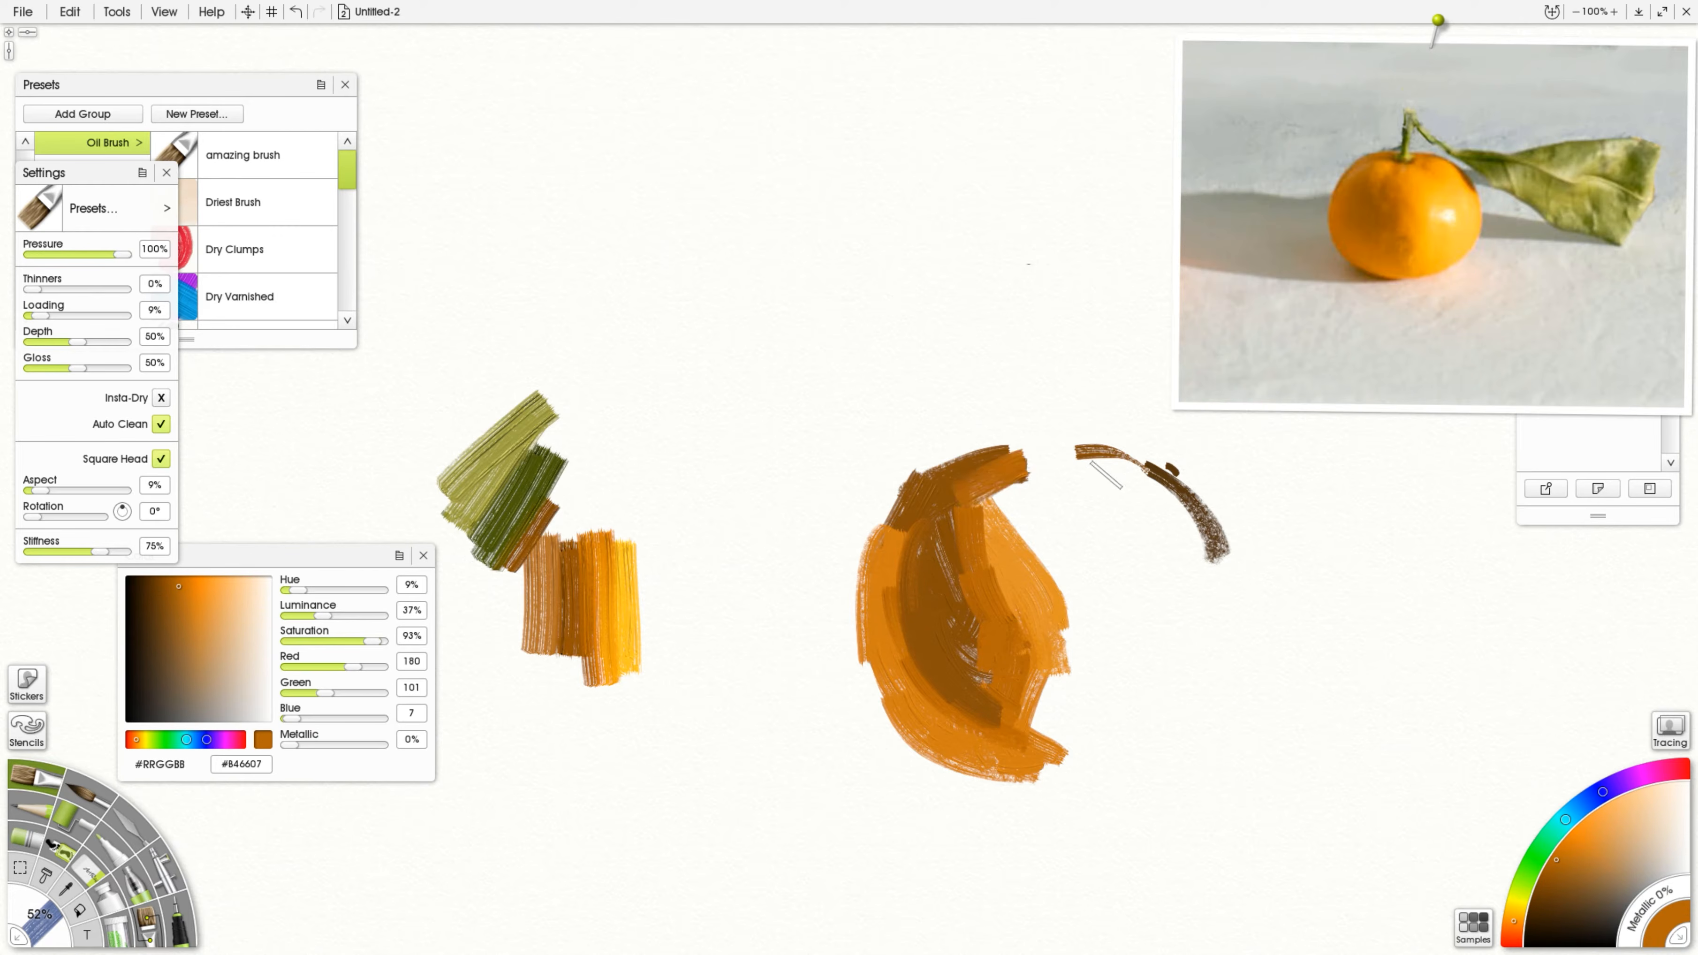
Step: Complete the mandarin's top edge in brown-orange and fill its lit right half with yellow-orange sampled from the swatches
{"action": "left_click_drag", "start_coordinate": [1060, 468], "coordinate": [1140, 473]}
{"action": "left_click", "coordinate": [618, 640], "text": "alt"}
{"action": "mouse_move", "coordinate": [1150, 663]}
{"action": "left_mouse_down"}
{"action": "mouse_move", "coordinate": [1166, 563]}
{"action": "mouse_move", "coordinate": [1208, 615]}
{"action": "mouse_move", "coordinate": [1136, 472]}
{"action": "mouse_move", "coordinate": [1130, 495]}
{"action": "mouse_move", "coordinate": [1191, 568]}
{"action": "mouse_move", "coordinate": [1128, 557]}
{"action": "mouse_move", "coordinate": [1136, 651]}
{"action": "mouse_move", "coordinate": [1196, 626]}
{"action": "mouse_move", "coordinate": [1229, 562]}
{"action": "mouse_move", "coordinate": [1211, 700]}
{"action": "mouse_move", "coordinate": [1130, 719]}
{"action": "mouse_move", "coordinate": [1106, 689]}
{"action": "mouse_move", "coordinate": [1058, 716]}
{"action": "mouse_move", "coordinate": [1053, 641]}
{"action": "mouse_move", "coordinate": [1037, 735]}
{"action": "mouse_move", "coordinate": [1057, 780]}
{"action": "mouse_move", "coordinate": [1051, 756]}
{"action": "mouse_move", "coordinate": [1089, 781]}
{"action": "mouse_move", "coordinate": [1191, 741]}
{"action": "left_mouse_up"}
{"action": "left_click", "coordinate": [1049, 597], "text": "alt"}
{"action": "left_click", "coordinate": [1130, 726], "text": "alt"}
{"action": "mouse_move", "coordinate": [1069, 734]}
{"action": "left_mouse_down"}
{"action": "mouse_move", "coordinate": [1058, 755]}
{"action": "mouse_move", "coordinate": [1109, 769]}
{"action": "mouse_move", "coordinate": [1244, 570]}
{"action": "left_mouse_up"}
{"action": "mouse_move", "coordinate": [1105, 498]}
{"action": "left_mouse_down"}
{"action": "mouse_move", "coordinate": [1132, 560]}
{"action": "mouse_move", "coordinate": [1074, 526]}
{"action": "mouse_move", "coordinate": [1088, 596]}
{"action": "left_mouse_up"}
Step: Paint sampled and brightened orange strokes down the middle of the mandarin between its shaded and lit halves
{"action": "left_click", "coordinate": [1021, 543], "text": "alt"}
{"action": "left_click_drag", "start_coordinate": [1011, 498], "coordinate": [1026, 536]}
{"action": "left_click", "coordinate": [1587, 818]}
{"action": "left_click_drag", "start_coordinate": [1053, 480], "coordinate": [1052, 535]}
{"action": "mouse_move", "coordinate": [1043, 550]}
{"action": "left_mouse_down"}
{"action": "mouse_move", "coordinate": [1092, 629]}
{"action": "mouse_move", "coordinate": [1073, 609]}
{"action": "mouse_move", "coordinate": [1062, 729]}
{"action": "left_mouse_up"}
Step: Refine the mandarin's top rim and central light-to-shadow transition with colours sampled from the painting
{"action": "left_click", "coordinate": [1132, 562], "text": "alt"}
{"action": "left_click_drag", "start_coordinate": [1094, 487], "coordinate": [1078, 522]}
{"action": "mouse_move", "coordinate": [1089, 487]}
{"action": "left_mouse_down"}
{"action": "mouse_move", "coordinate": [1130, 484]}
{"action": "mouse_move", "coordinate": [1095, 682]}
{"action": "left_mouse_up"}
{"action": "left_click", "coordinate": [983, 492], "text": "alt"}
{"action": "mouse_move", "coordinate": [996, 485]}
{"action": "left_mouse_down"}
{"action": "mouse_move", "coordinate": [1083, 485]}
{"action": "mouse_move", "coordinate": [1117, 506]}
{"action": "left_mouse_up"}
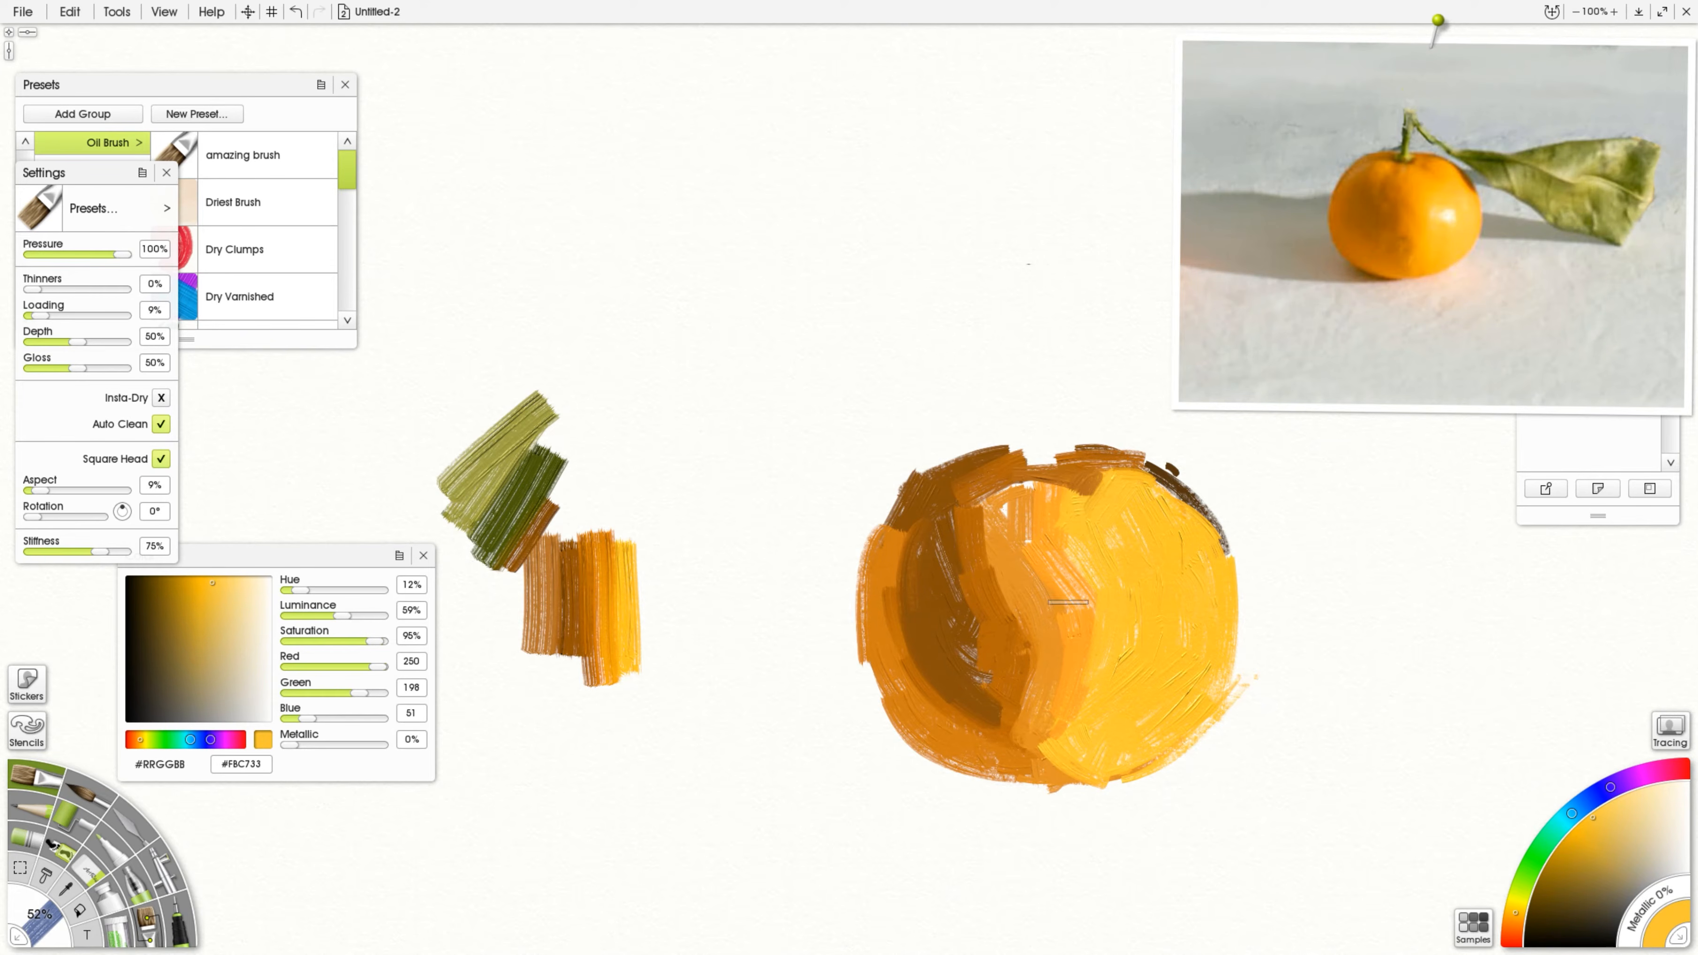
{"action": "left_click", "coordinate": [1073, 632], "text": "alt"}
{"action": "mouse_move", "coordinate": [1063, 581]}
{"action": "left_mouse_down"}
{"action": "mouse_move", "coordinate": [1083, 636]}
{"action": "mouse_move", "coordinate": [1080, 735]}
{"action": "mouse_move", "coordinate": [1045, 783]}
{"action": "mouse_move", "coordinate": [1109, 757]}
{"action": "left_mouse_up"}
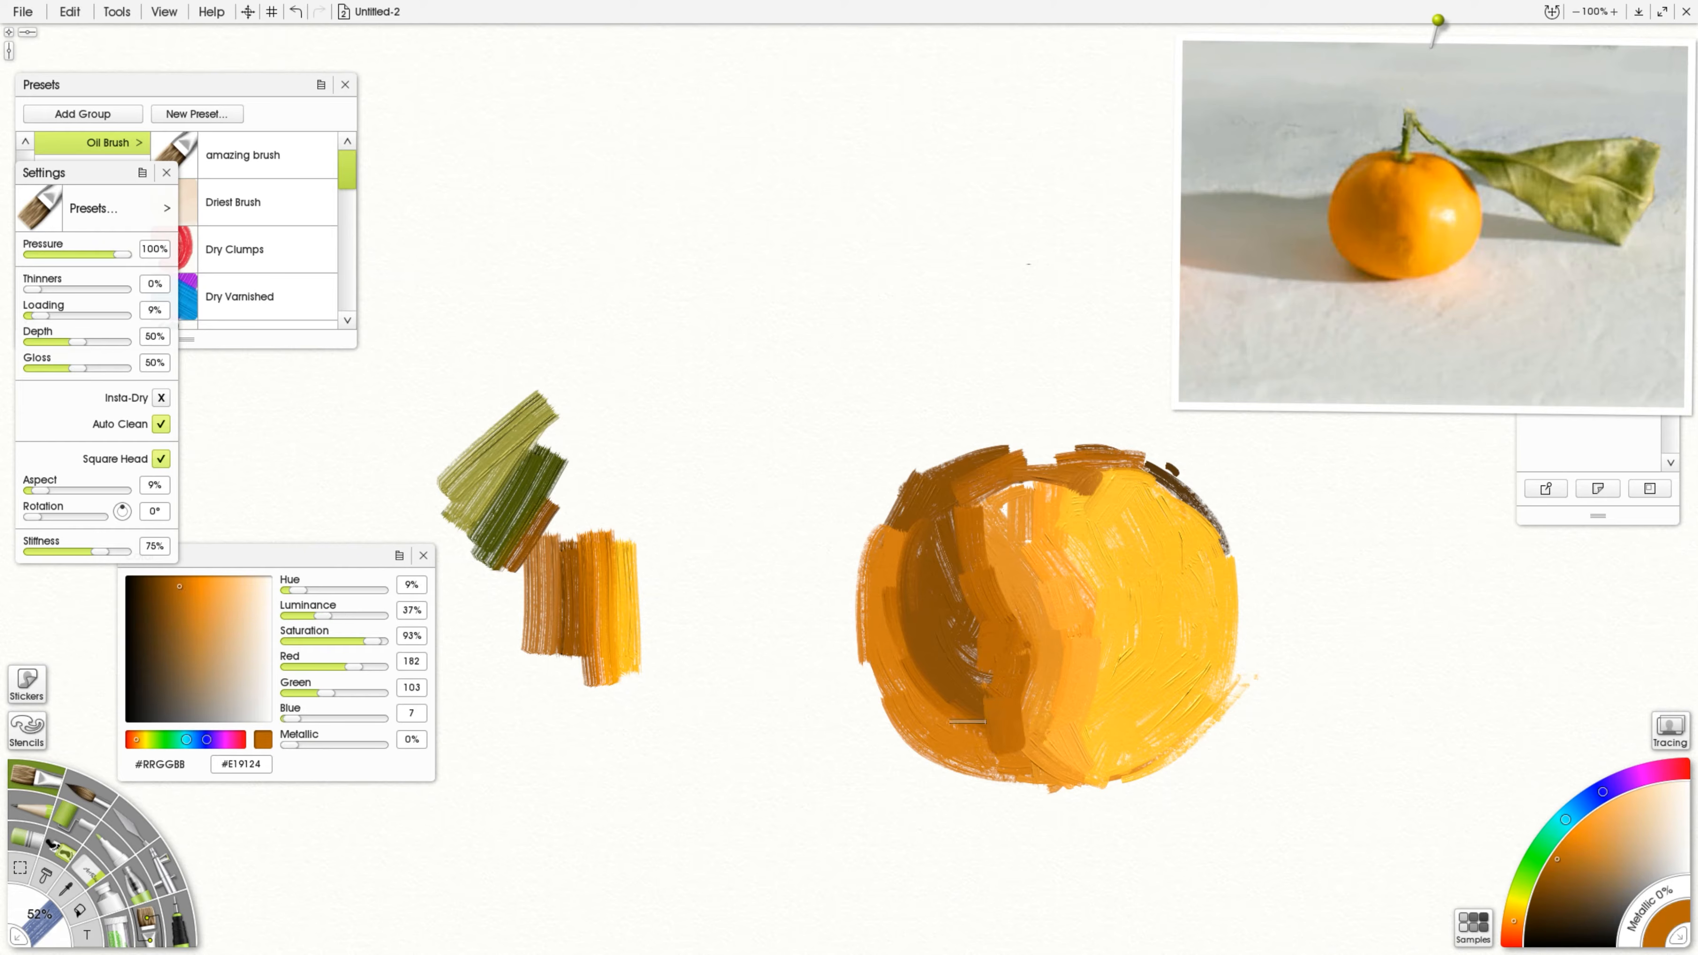
Step: Reduce the brush size to 23% and paint the stem and the leaf's outline in dark green
{"action": "left_click", "coordinate": [1528, 895]}
{"action": "left_click_drag", "start_coordinate": [1558, 896], "coordinate": [1584, 909]}
{"action": "mouse_move", "coordinate": [1079, 396]}
{"action": "left_mouse_down", "text": "shift"}
{"action": "mouse_move", "coordinate": [1037, 439]}
{"action": "mouse_move", "coordinate": [1041, 365]}
{"action": "left_mouse_up", "text": "shift"}
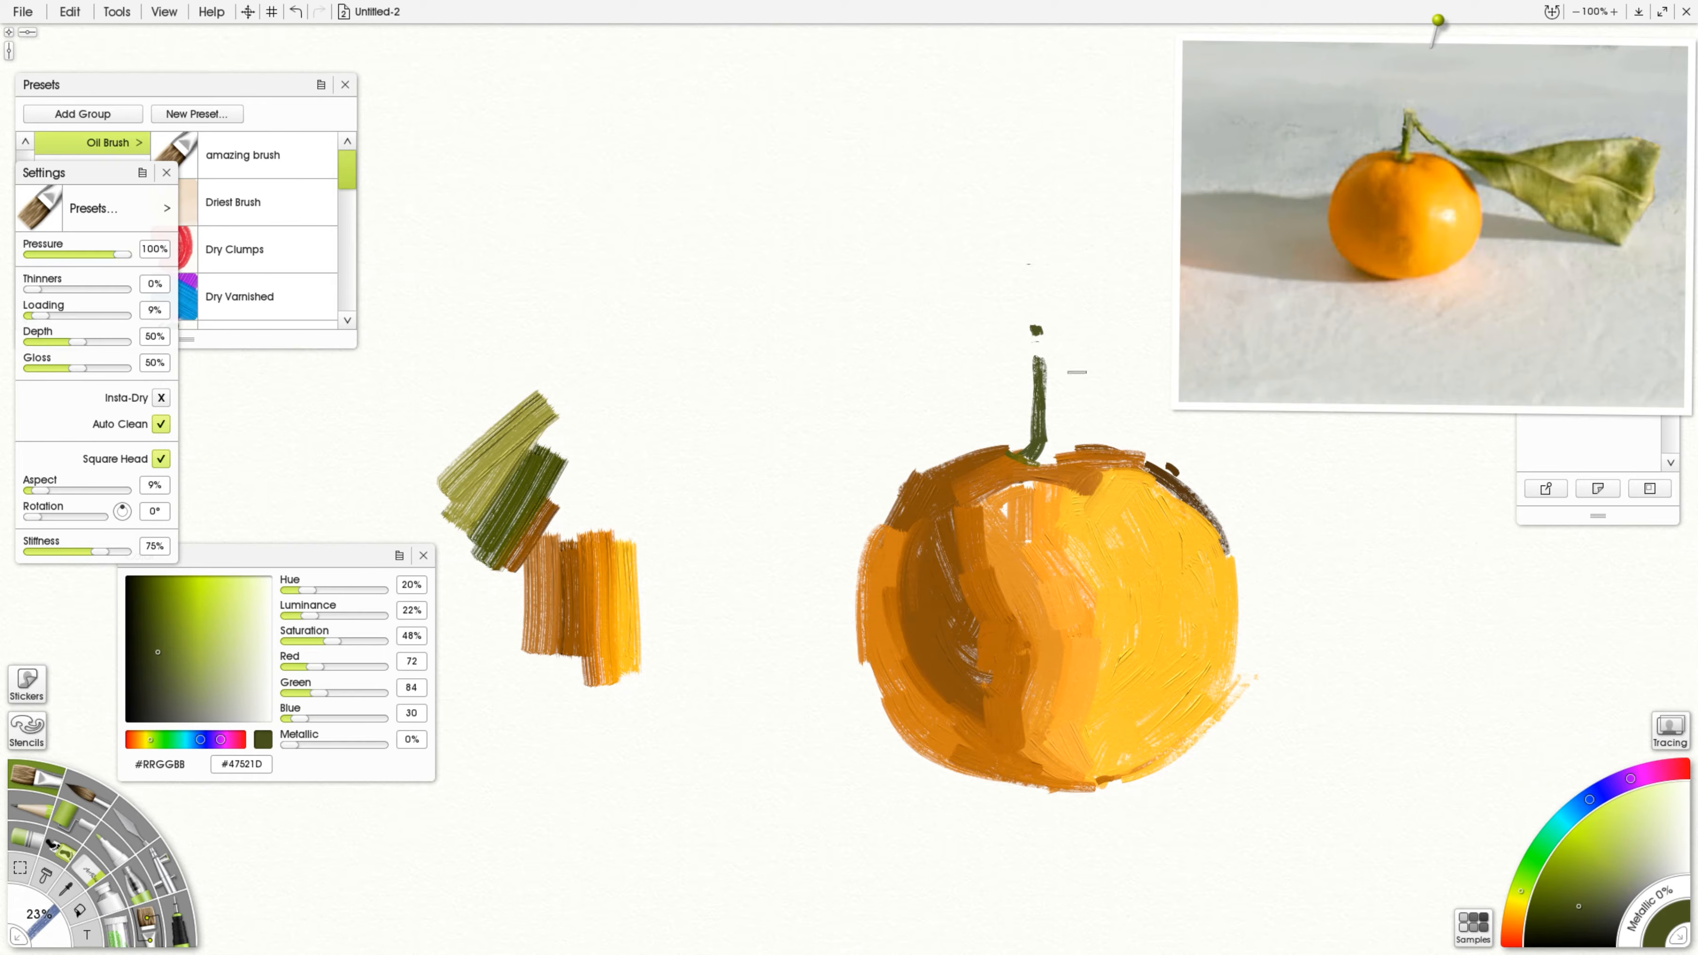
{"action": "mouse_move", "coordinate": [1133, 400]}
{"action": "left_mouse_down"}
{"action": "mouse_move", "coordinate": [1166, 439]}
{"action": "mouse_move", "coordinate": [1230, 435]}
{"action": "mouse_move", "coordinate": [1314, 483]}
{"action": "left_mouse_up"}
Step: Enlarge the brush to 56% and block in the cast shadow left of the mandarin in muted grey-green
{"action": "left_click", "coordinate": [1620, 892]}
{"action": "left_click_drag", "start_coordinate": [833, 686], "coordinate": [880, 643], "text": "shift"}
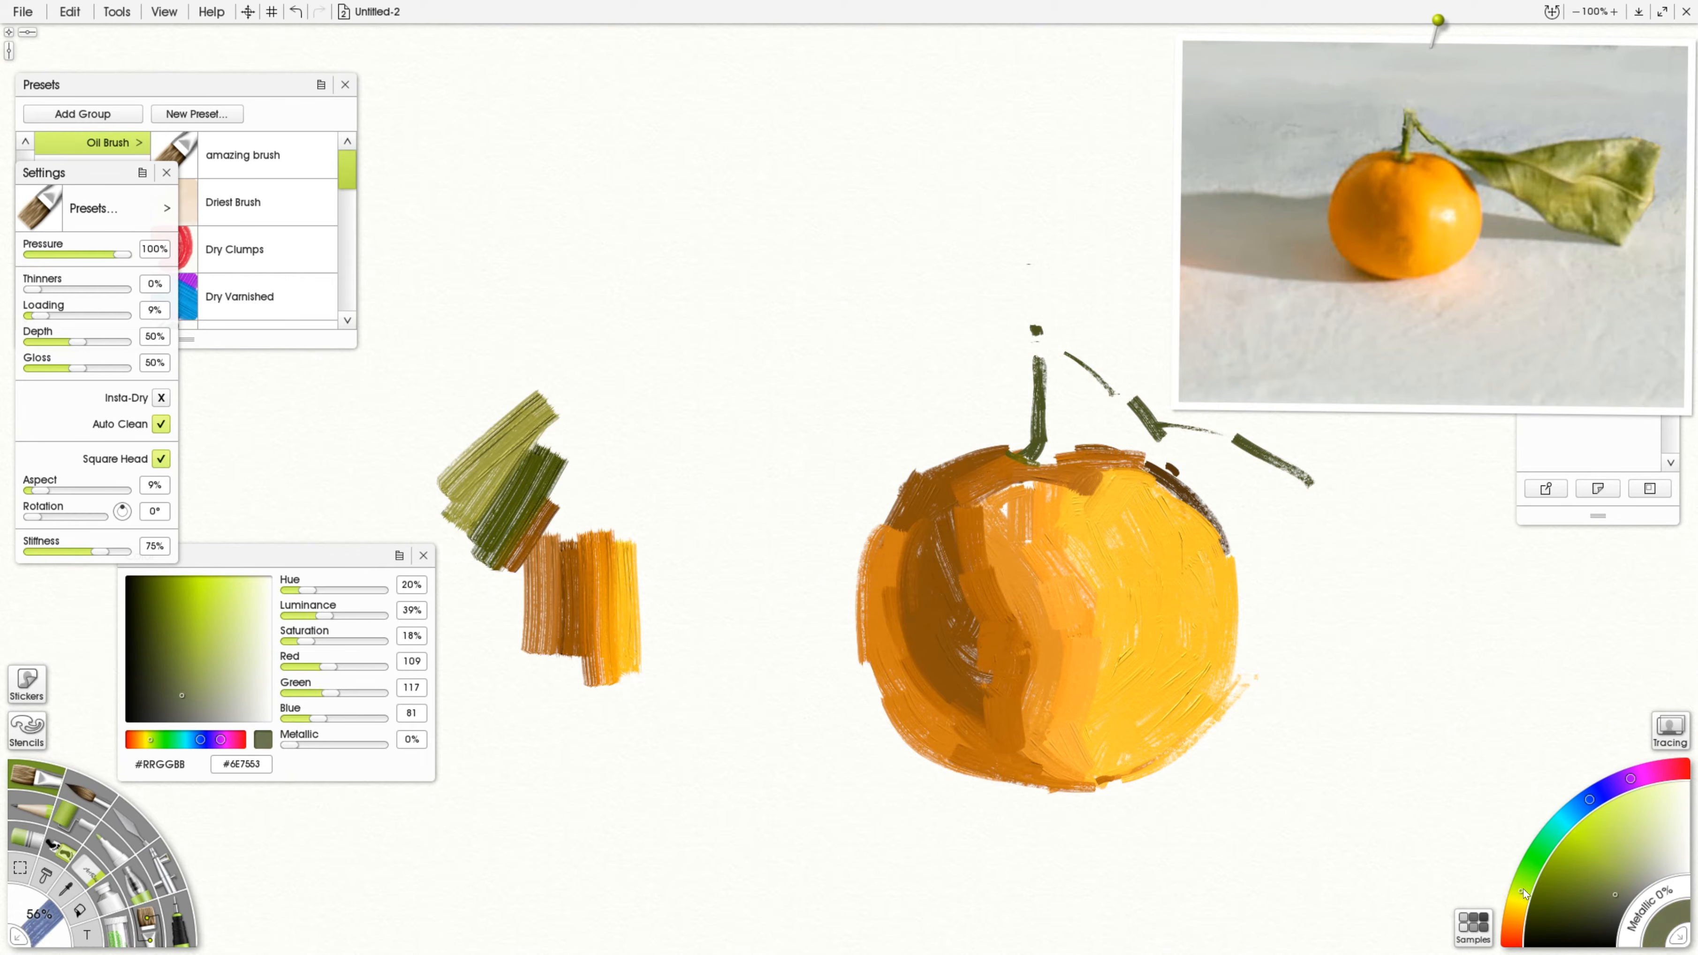
{"action": "left_click", "coordinate": [1526, 877]}
{"action": "mouse_move", "coordinate": [858, 721]}
{"action": "left_mouse_down"}
{"action": "mouse_move", "coordinate": [840, 681]}
{"action": "mouse_move", "coordinate": [813, 676]}
{"action": "mouse_move", "coordinate": [875, 722]}
{"action": "left_mouse_up"}
{"action": "left_click", "coordinate": [1625, 897]}
{"action": "left_click_drag", "start_coordinate": [813, 656], "coordinate": [846, 625]}
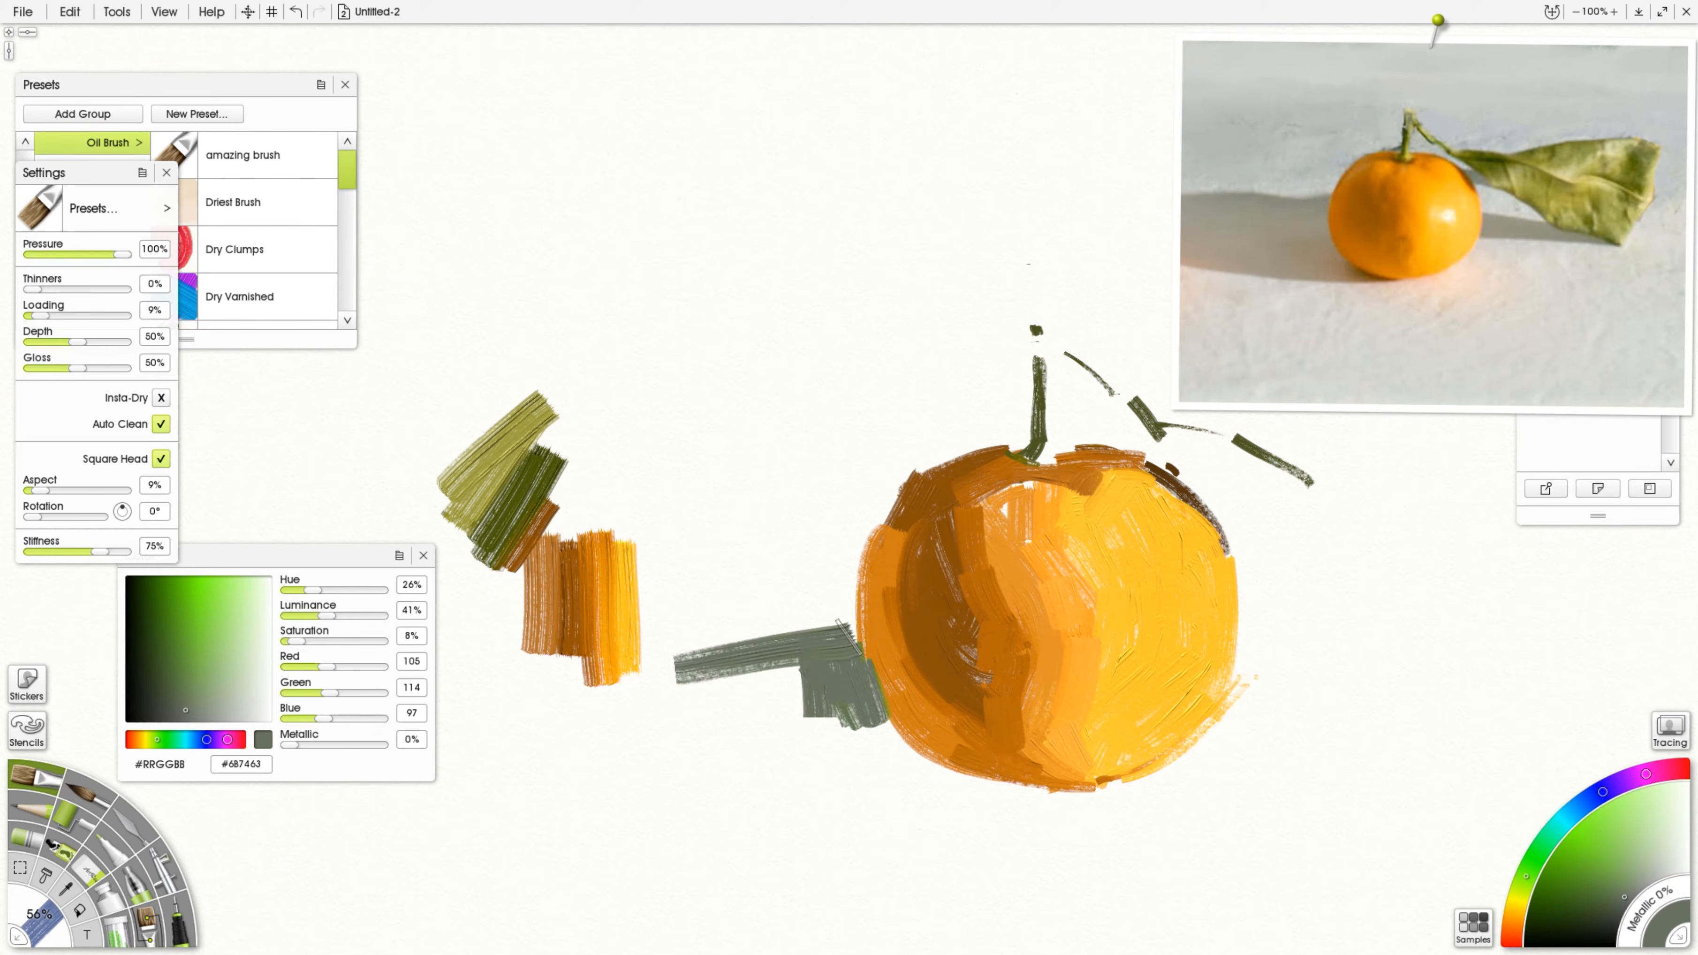
{"action": "mouse_move", "coordinate": [704, 652]}
{"action": "left_mouse_down"}
{"action": "mouse_move", "coordinate": [642, 711]}
{"action": "mouse_move", "coordinate": [799, 685]}
{"action": "mouse_move", "coordinate": [881, 722]}
{"action": "left_mouse_up"}
{"action": "mouse_move", "coordinate": [676, 724]}
{"action": "left_mouse_down"}
{"action": "mouse_move", "coordinate": [846, 744]}
{"action": "mouse_move", "coordinate": [829, 749]}
{"action": "left_mouse_up"}
Step: Set the brush loading to 5% and paint the lower part of the cast shadow in greyish brown
{"action": "left_click", "coordinate": [36, 315]}
{"action": "left_click_drag", "start_coordinate": [720, 707], "coordinate": [844, 753]}
{"action": "mouse_move", "coordinate": [755, 676]}
{"action": "left_mouse_down"}
{"action": "mouse_move", "coordinate": [856, 719]}
{"action": "mouse_move", "coordinate": [809, 779]}
{"action": "mouse_move", "coordinate": [879, 789]}
{"action": "mouse_move", "coordinate": [669, 742]}
{"action": "mouse_move", "coordinate": [896, 788]}
{"action": "mouse_move", "coordinate": [989, 781]}
{"action": "mouse_move", "coordinate": [888, 791]}
{"action": "left_mouse_up"}
Step: Paint the dark contact shadow along the mandarin's lower-left base in dark grey and dark brown with a 29% brush
{"action": "left_click", "coordinate": [1340, 263], "text": "alt"}
{"action": "left_click", "coordinate": [1616, 906]}
{"action": "left_click_drag", "start_coordinate": [881, 725], "coordinate": [991, 797]}
{"action": "left_click", "coordinate": [1587, 907]}
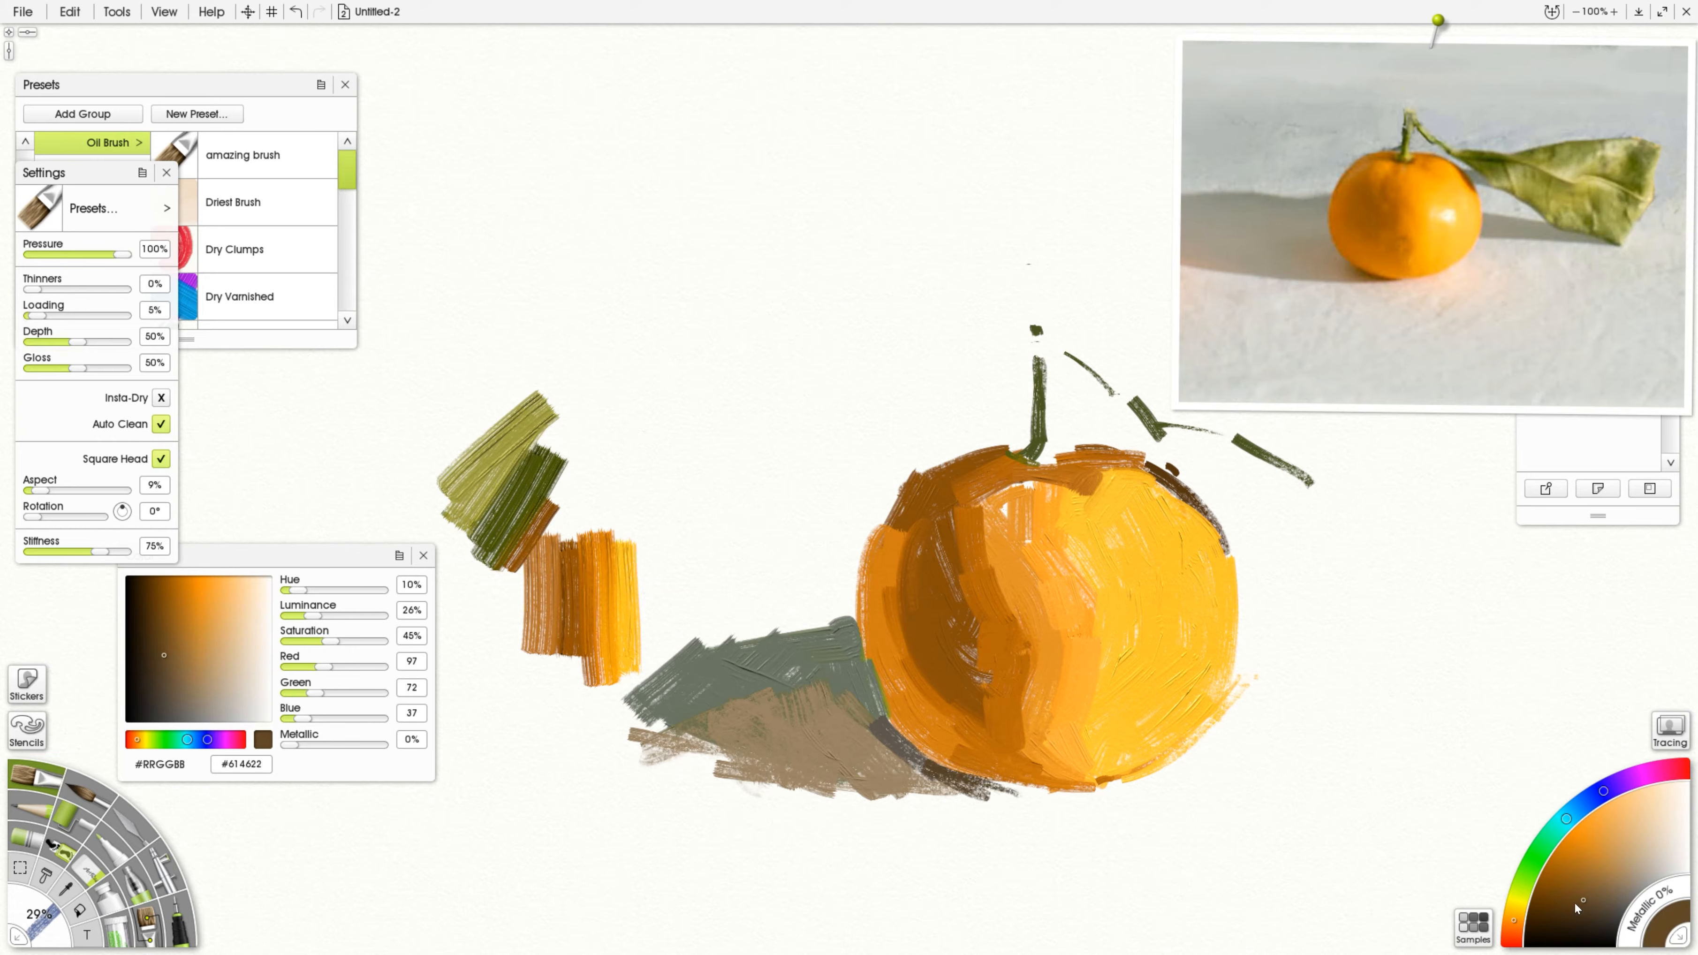
{"action": "left_click", "coordinate": [987, 744], "text": "alt"}
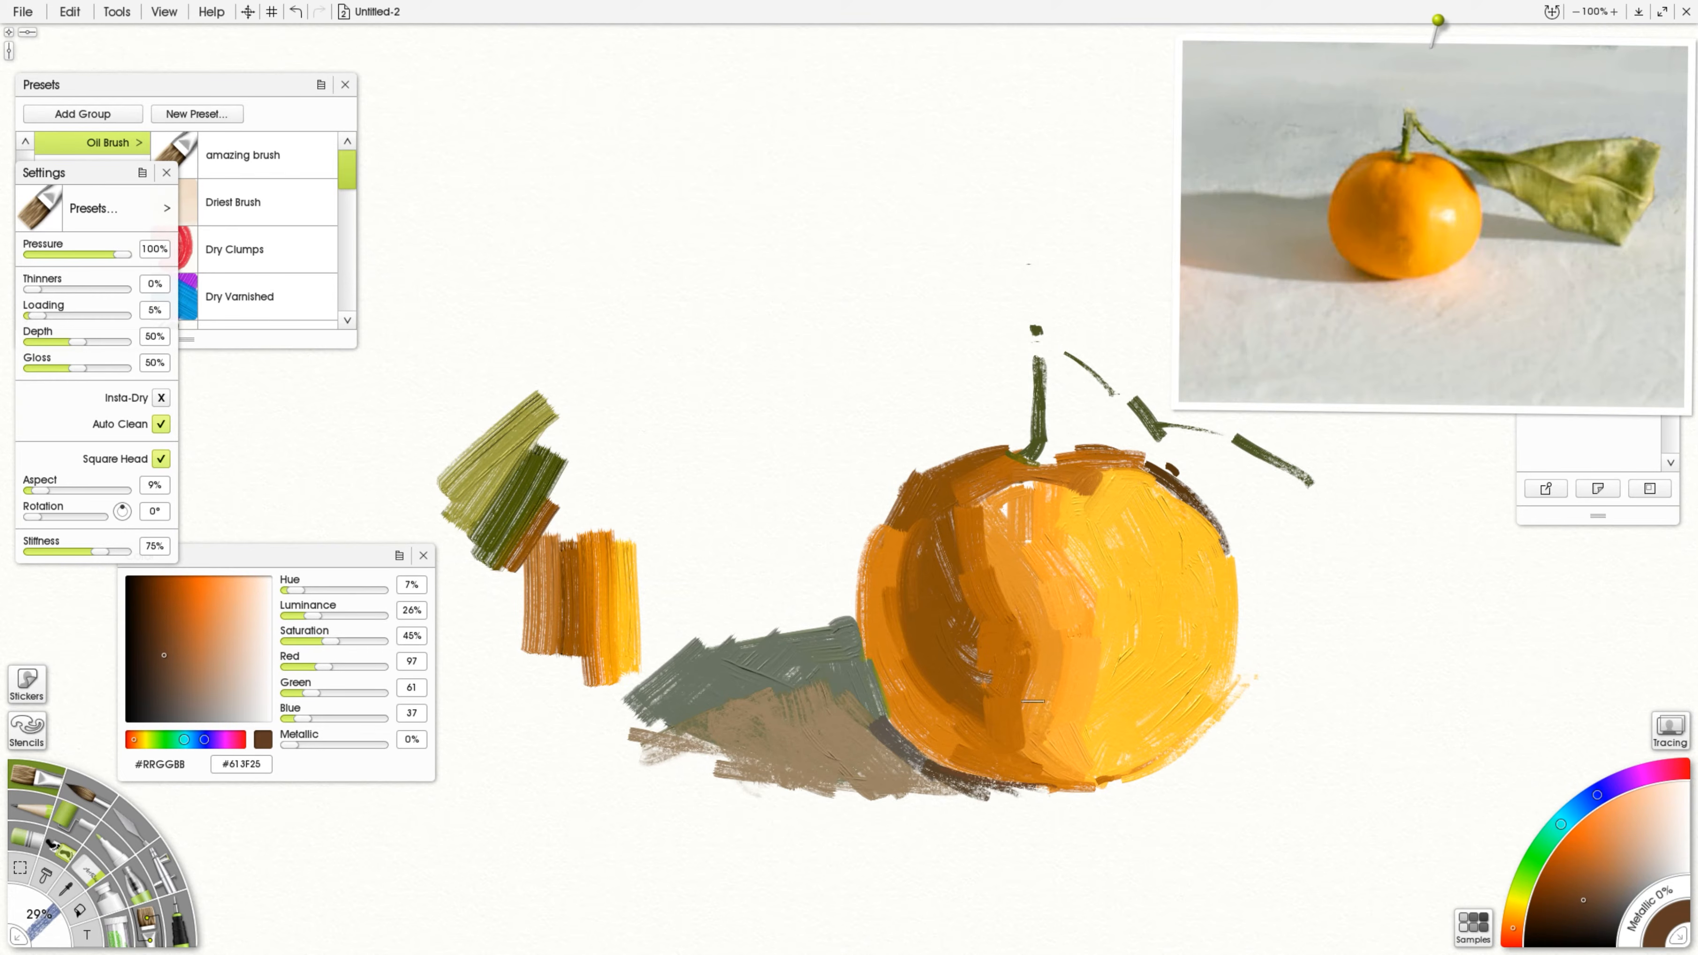
{"action": "left_click_drag", "start_coordinate": [976, 789], "coordinate": [1047, 793]}
{"action": "left_click_drag", "start_coordinate": [876, 725], "coordinate": [931, 778]}
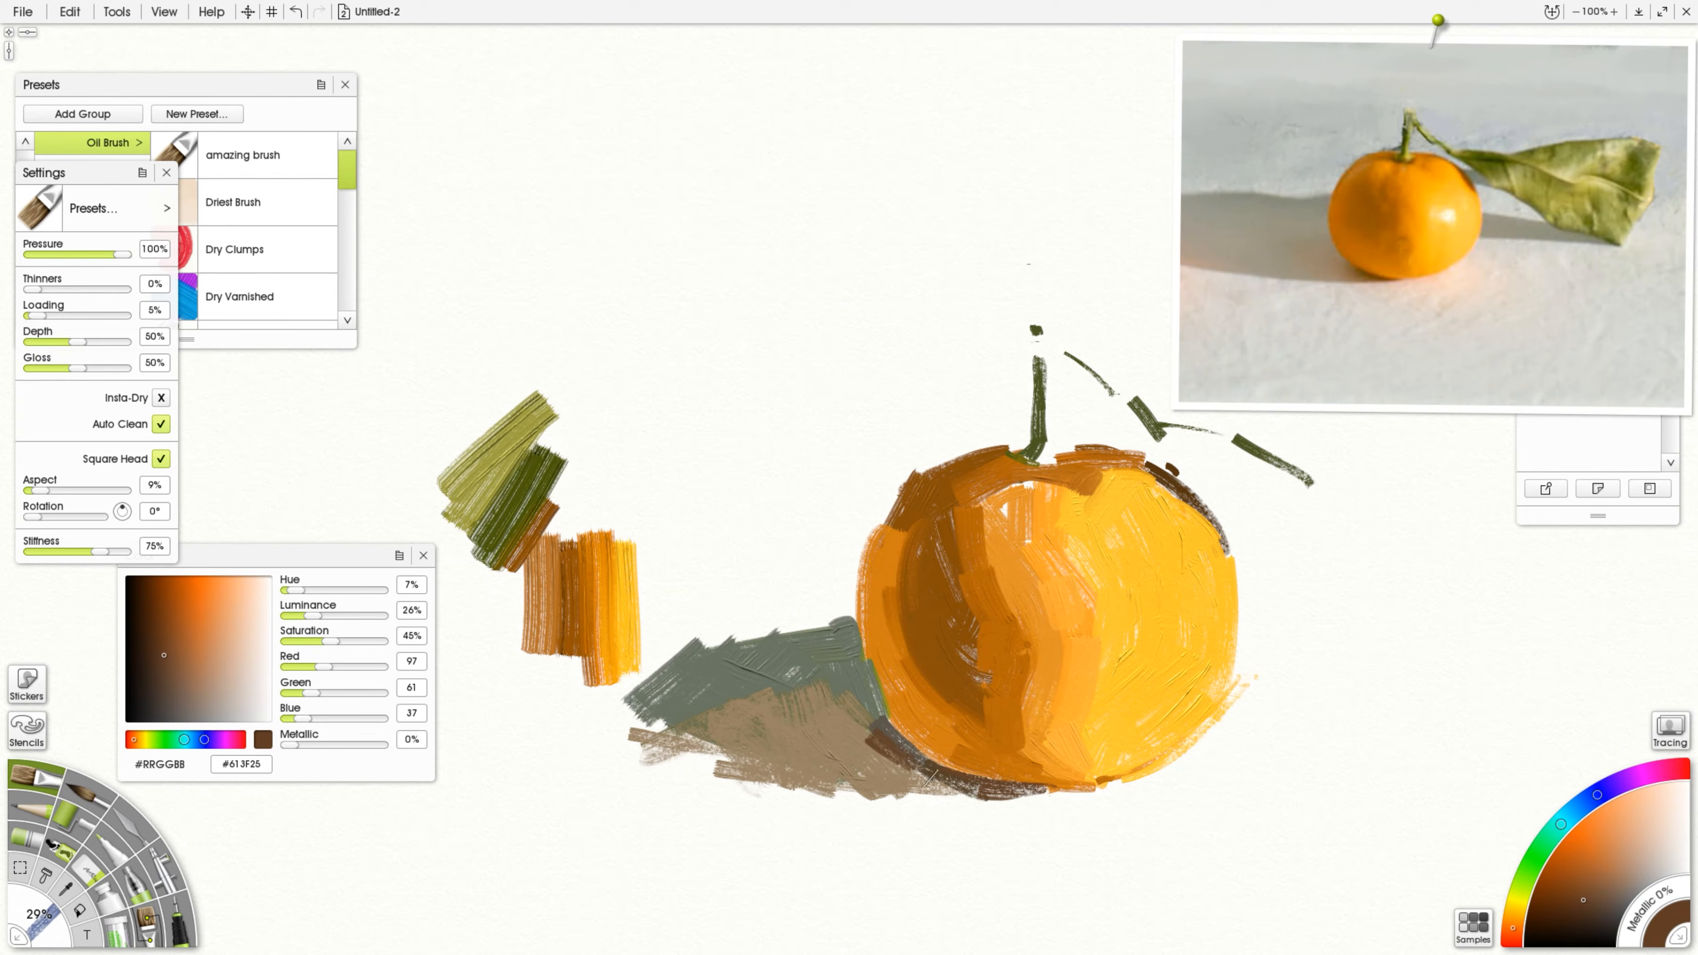
Step: Extend the cast shadow farther left with broad strokes in a grey-brown sampled from the shadow
{"action": "left_click", "coordinate": [902, 704], "text": "alt"}
{"action": "left_click", "coordinate": [688, 721], "text": "alt"}
{"action": "mouse_move", "coordinate": [638, 699]}
{"action": "left_mouse_down"}
{"action": "mouse_move", "coordinate": [688, 759]}
{"action": "mouse_move", "coordinate": [605, 734]}
{"action": "left_mouse_up"}
{"action": "mouse_move", "coordinate": [616, 722]}
{"action": "left_mouse_down"}
{"action": "mouse_move", "coordinate": [647, 674]}
{"action": "mouse_move", "coordinate": [585, 729]}
{"action": "left_mouse_up"}
{"action": "left_click_drag", "start_coordinate": [585, 689], "coordinate": [749, 647]}
{"action": "left_click_drag", "start_coordinate": [769, 720], "coordinate": [636, 775]}
Step: Refine the mandarin's upper midtones with orange sampled from the reference, and strengthen its upper-right edge in brown-orange
{"action": "left_click", "coordinate": [1381, 194], "text": "alt"}
{"action": "left_click_drag", "start_coordinate": [1050, 502], "coordinate": [1010, 502]}
{"action": "mouse_move", "coordinate": [969, 578]}
{"action": "left_mouse_down"}
{"action": "mouse_move", "coordinate": [1034, 485]}
{"action": "mouse_move", "coordinate": [1149, 476]}
{"action": "left_mouse_up"}
{"action": "mouse_move", "coordinate": [1004, 488]}
{"action": "left_mouse_down"}
{"action": "mouse_move", "coordinate": [968, 537]}
{"action": "mouse_move", "coordinate": [989, 507]}
{"action": "left_mouse_up"}
{"action": "left_click", "coordinate": [965, 591], "text": "alt"}
{"action": "left_click_drag", "start_coordinate": [1142, 481], "coordinate": [1226, 550]}
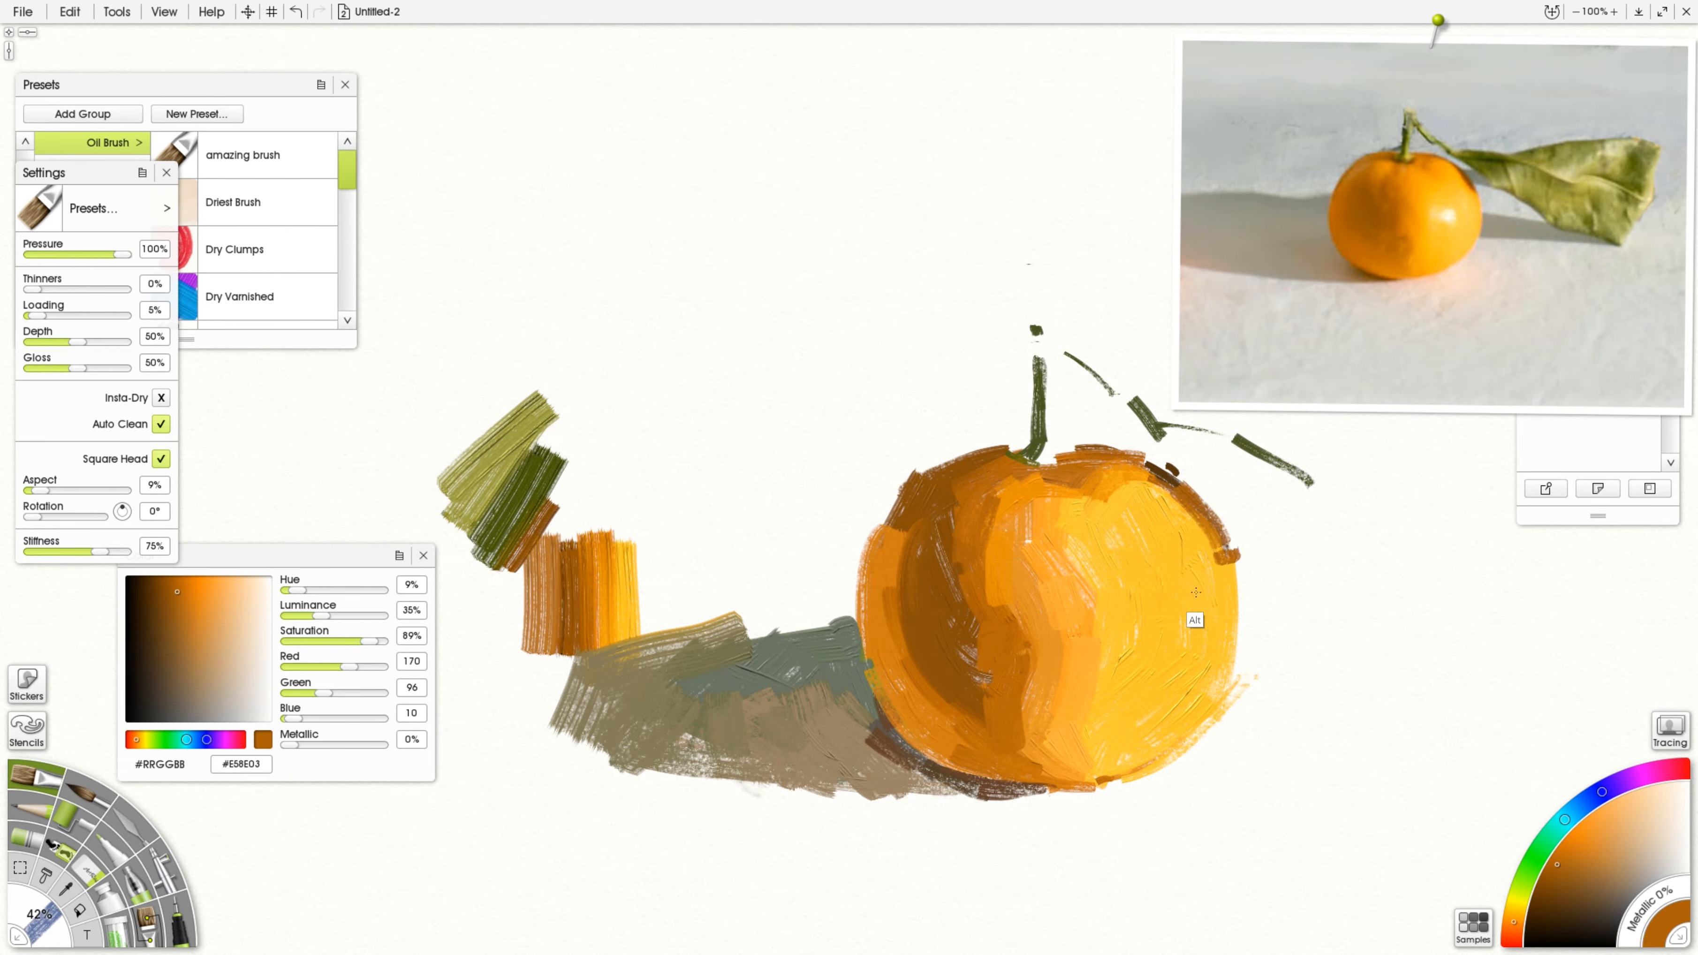
Step: Paint a pale highlight on the mandarin's lit side with the colour sampled from the reference highlight
{"action": "left_click", "coordinate": [1185, 629], "text": "alt"}
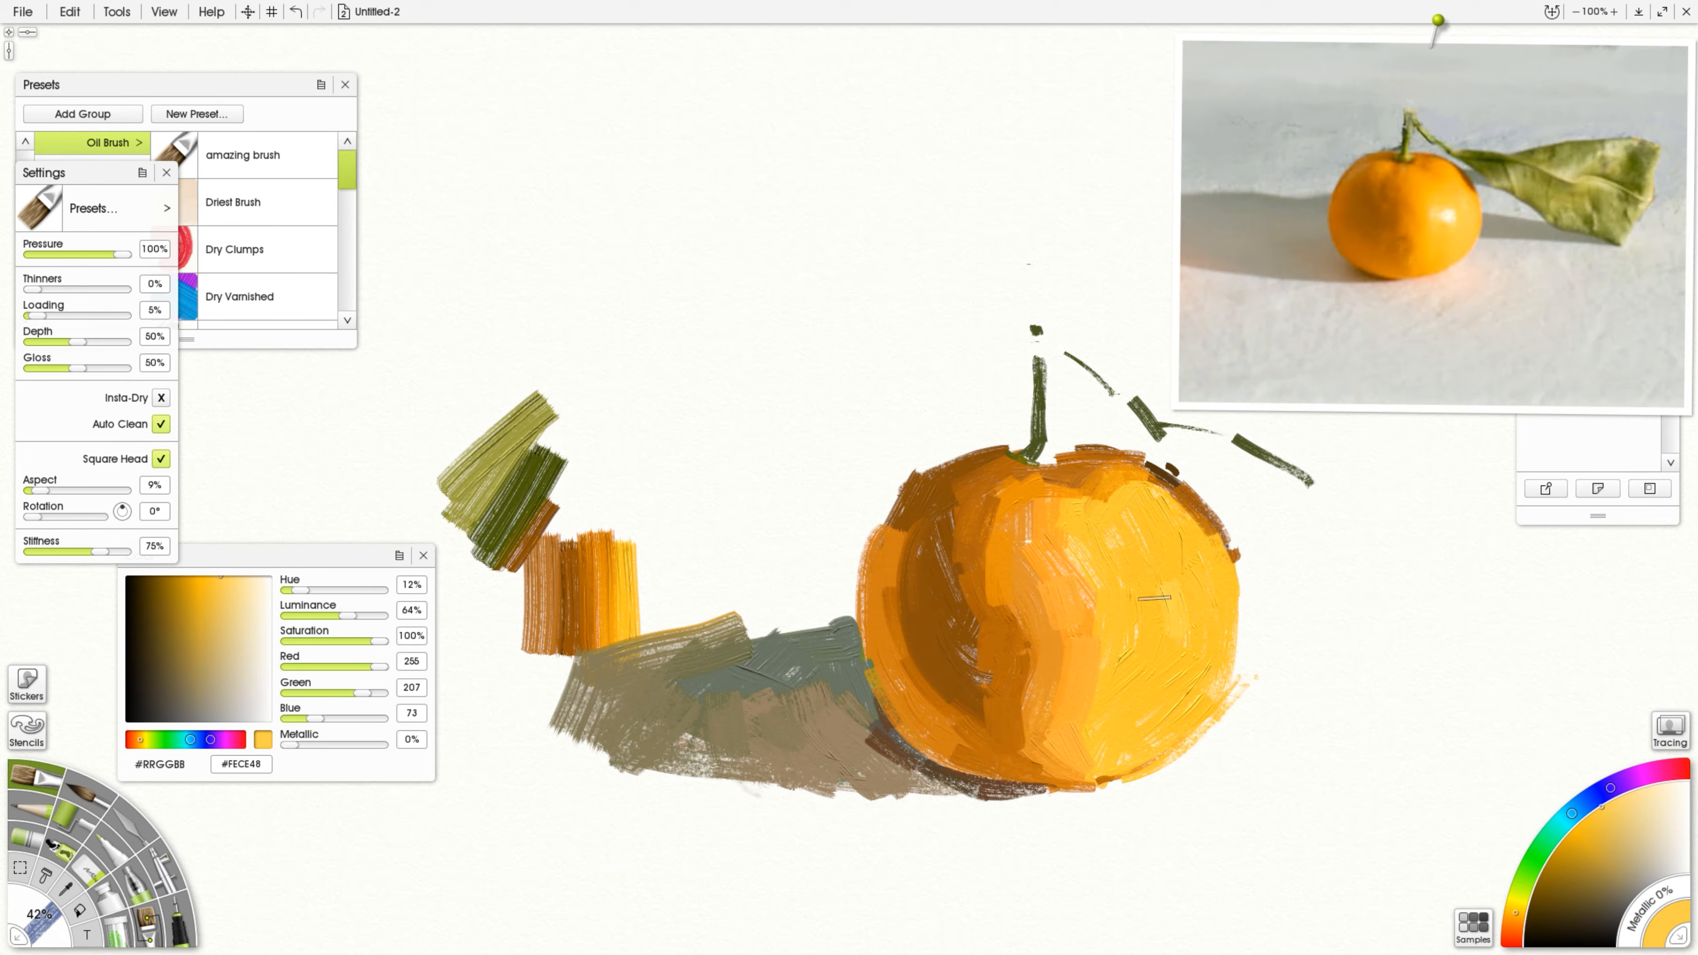
{"action": "left_click", "coordinate": [1444, 217]}
{"action": "left_click_drag", "start_coordinate": [1151, 580], "coordinate": [1161, 620]}
Step: Repaint the mandarin's shaded left side with brown-orange sampled from the reference
{"action": "left_click", "coordinate": [1406, 227]}
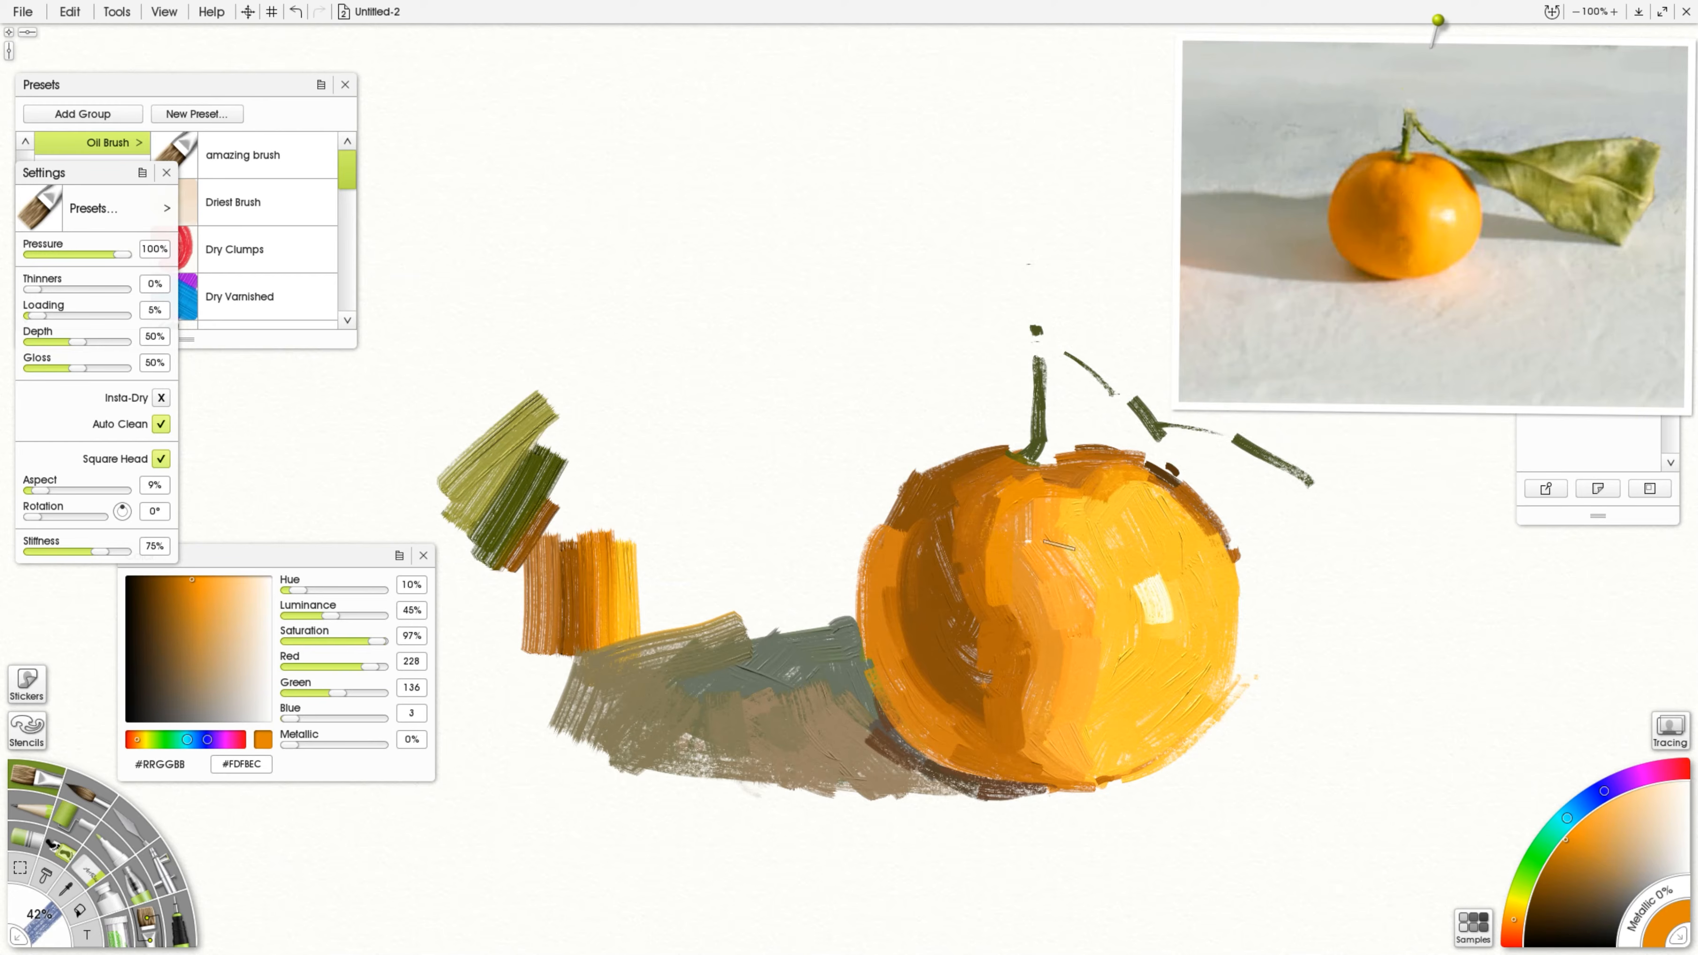
{"action": "left_click", "coordinate": [1339, 248], "text": "alt"}
{"action": "left_click", "coordinate": [1349, 184], "text": "alt"}
{"action": "mouse_move", "coordinate": [907, 504]}
{"action": "left_mouse_down"}
{"action": "mouse_move", "coordinate": [873, 602]}
{"action": "mouse_move", "coordinate": [966, 744]}
{"action": "left_mouse_up"}
Step: Soften the mandarin's lower-left edge and dark core with shadow colours sampled from the reference and painting
{"action": "left_click", "coordinate": [1346, 248], "text": "alt"}
{"action": "left_click", "coordinate": [1370, 275], "text": "alt"}
{"action": "left_click", "coordinate": [1368, 273], "text": "alt"}
{"action": "mouse_move", "coordinate": [893, 704]}
{"action": "left_mouse_down"}
{"action": "mouse_move", "coordinate": [972, 770]}
{"action": "mouse_move", "coordinate": [952, 776]}
{"action": "mouse_move", "coordinate": [995, 787]}
{"action": "left_mouse_up"}
{"action": "left_click", "coordinate": [863, 721], "text": "alt"}
{"action": "left_click", "coordinate": [956, 792], "text": "alt"}
{"action": "left_click", "coordinate": [1346, 252], "text": "alt"}
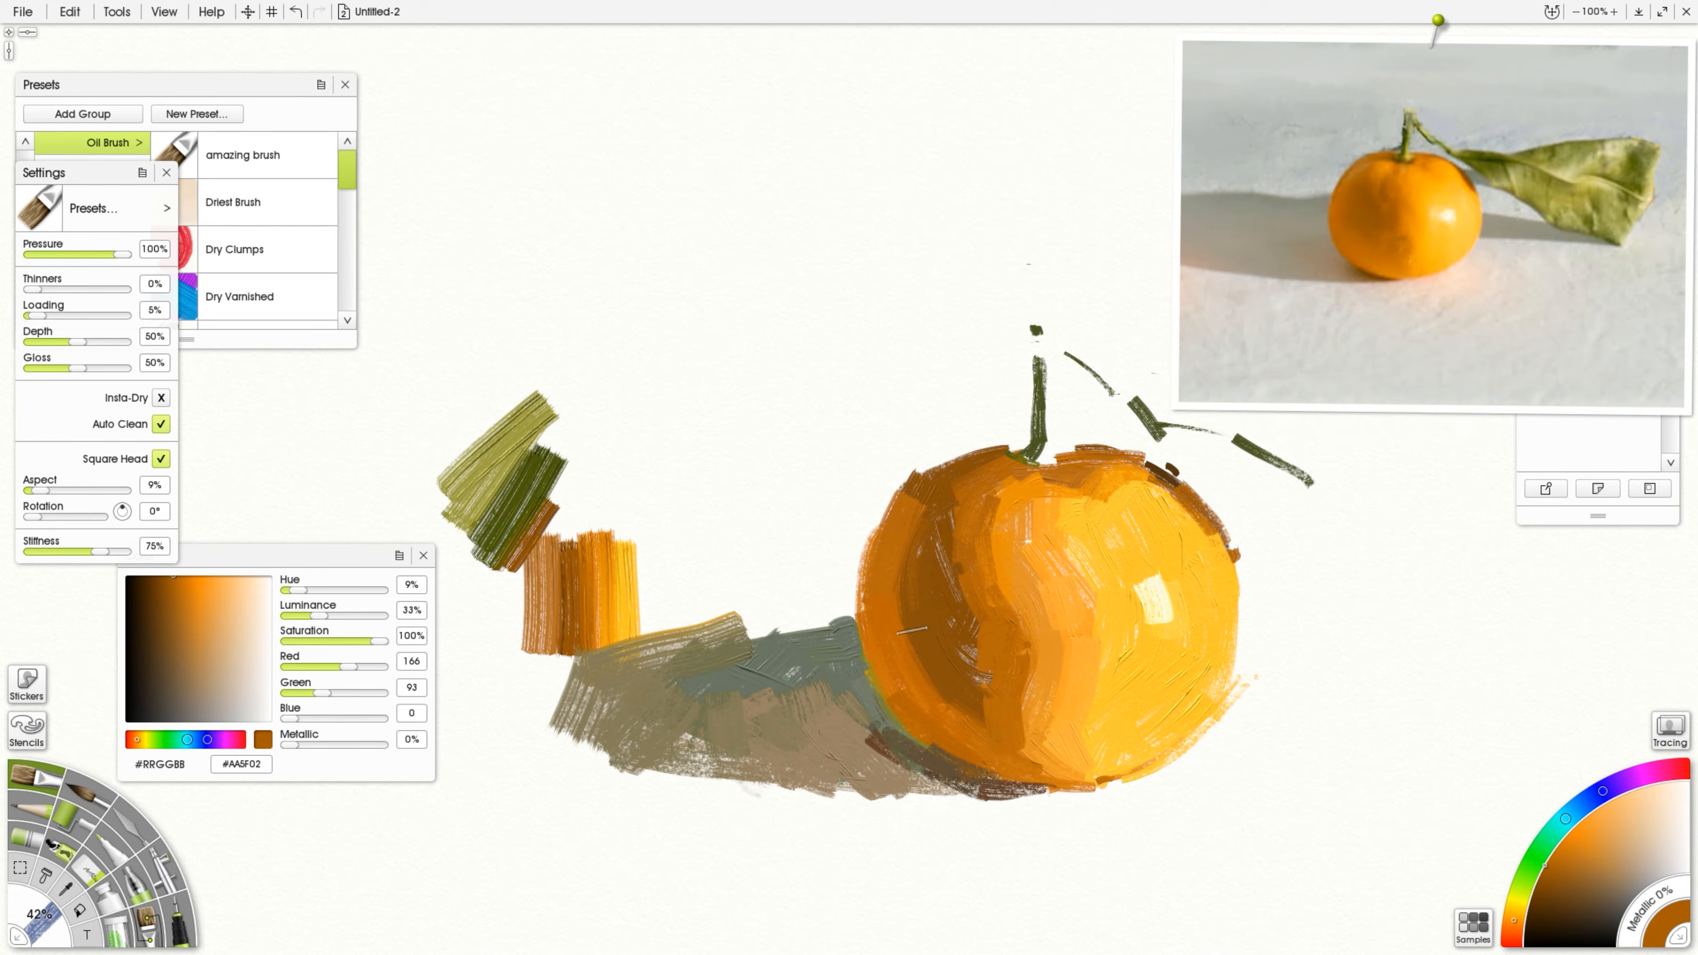
{"action": "left_click_drag", "start_coordinate": [931, 655], "coordinate": [973, 701]}
Step: Refine the mandarin's lower-right area and right edge with bright oranges sampled from the reference
{"action": "left_click", "coordinate": [1458, 230], "text": "alt"}
{"action": "left_click_drag", "start_coordinate": [1102, 778], "coordinate": [1127, 761]}
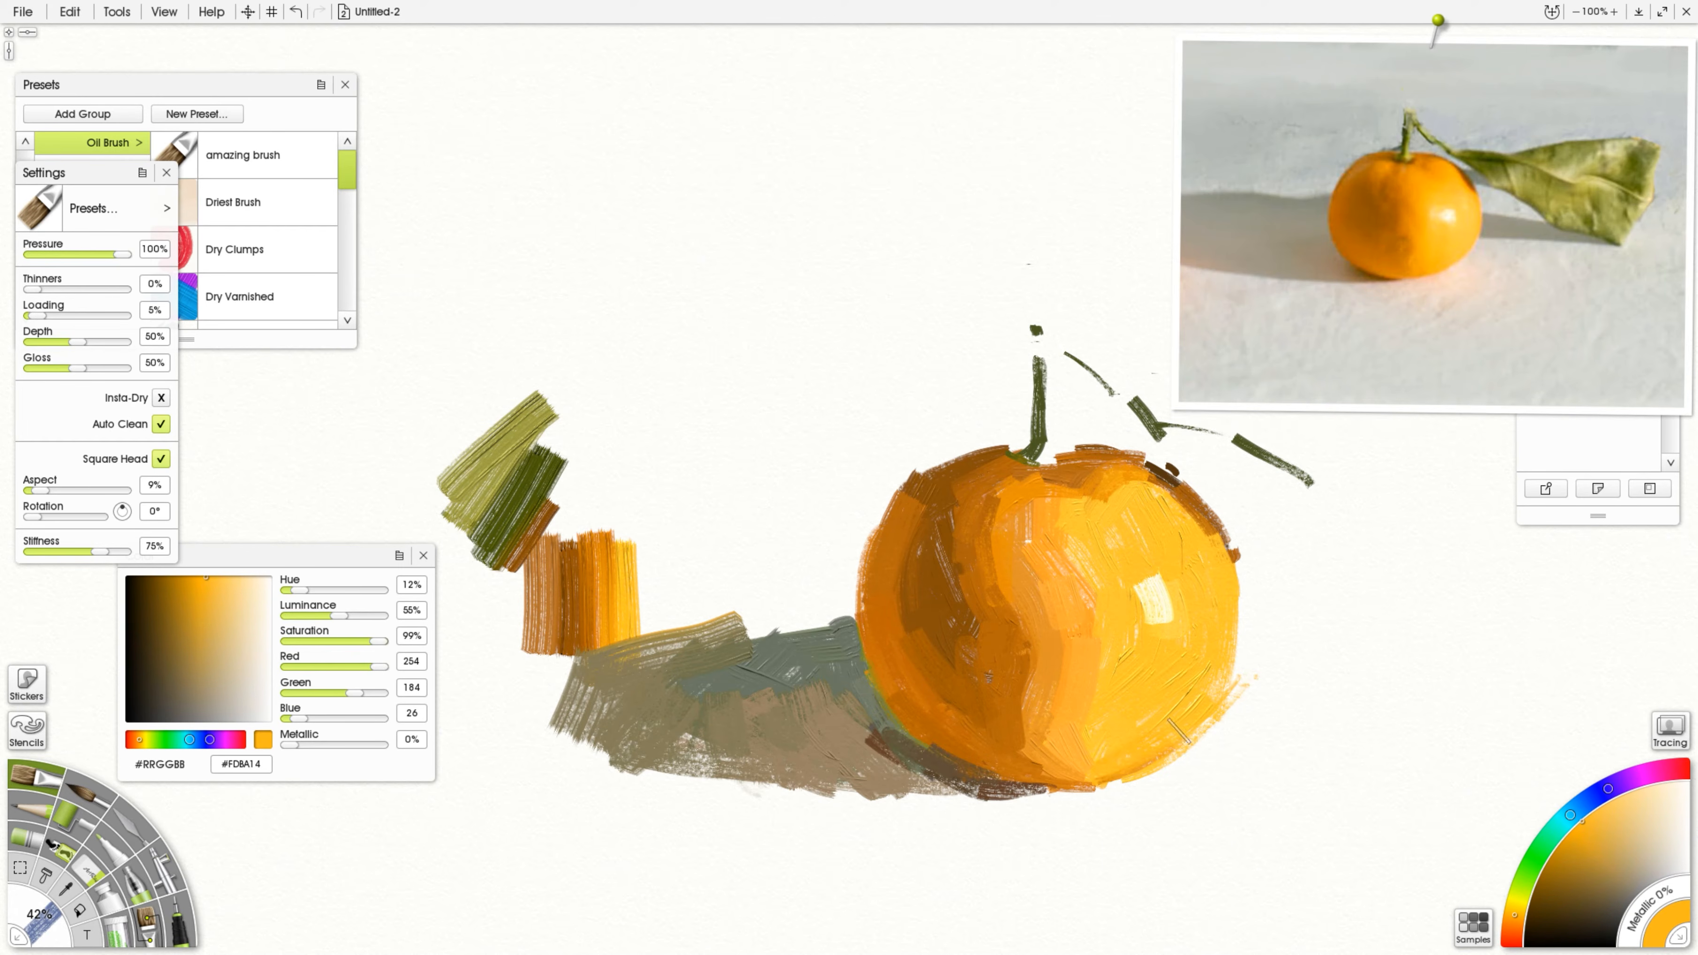
{"action": "left_click", "coordinate": [1445, 200], "text": "alt"}
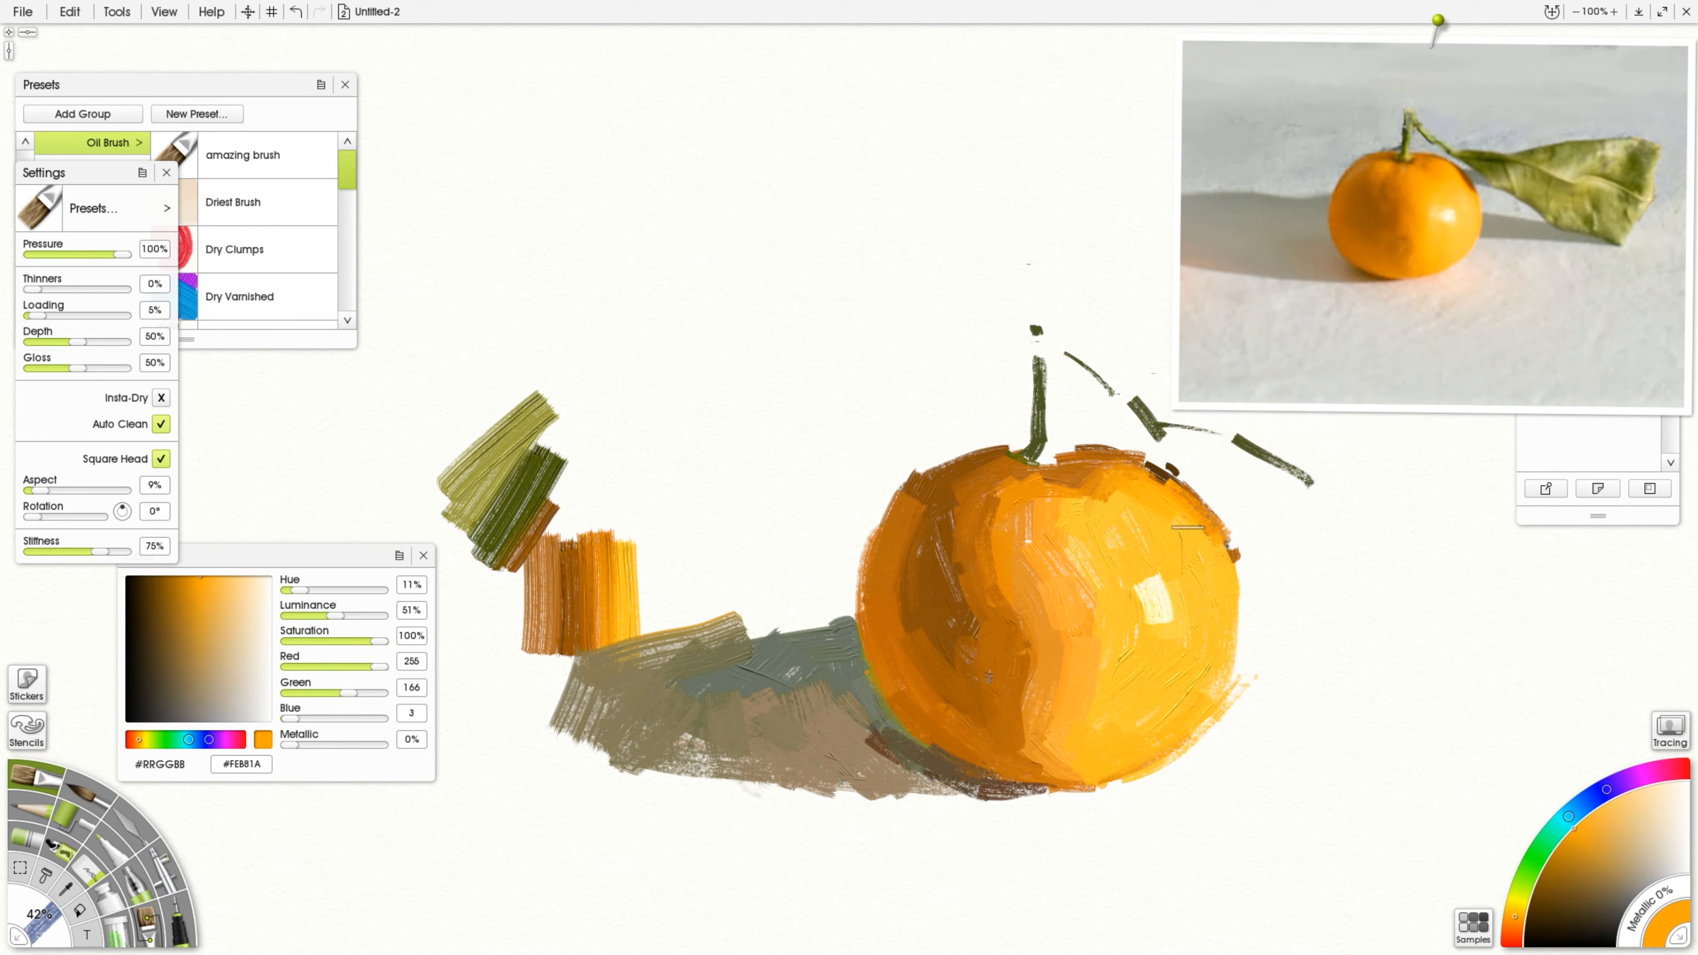
{"action": "left_click_drag", "start_coordinate": [1224, 553], "coordinate": [1237, 577]}
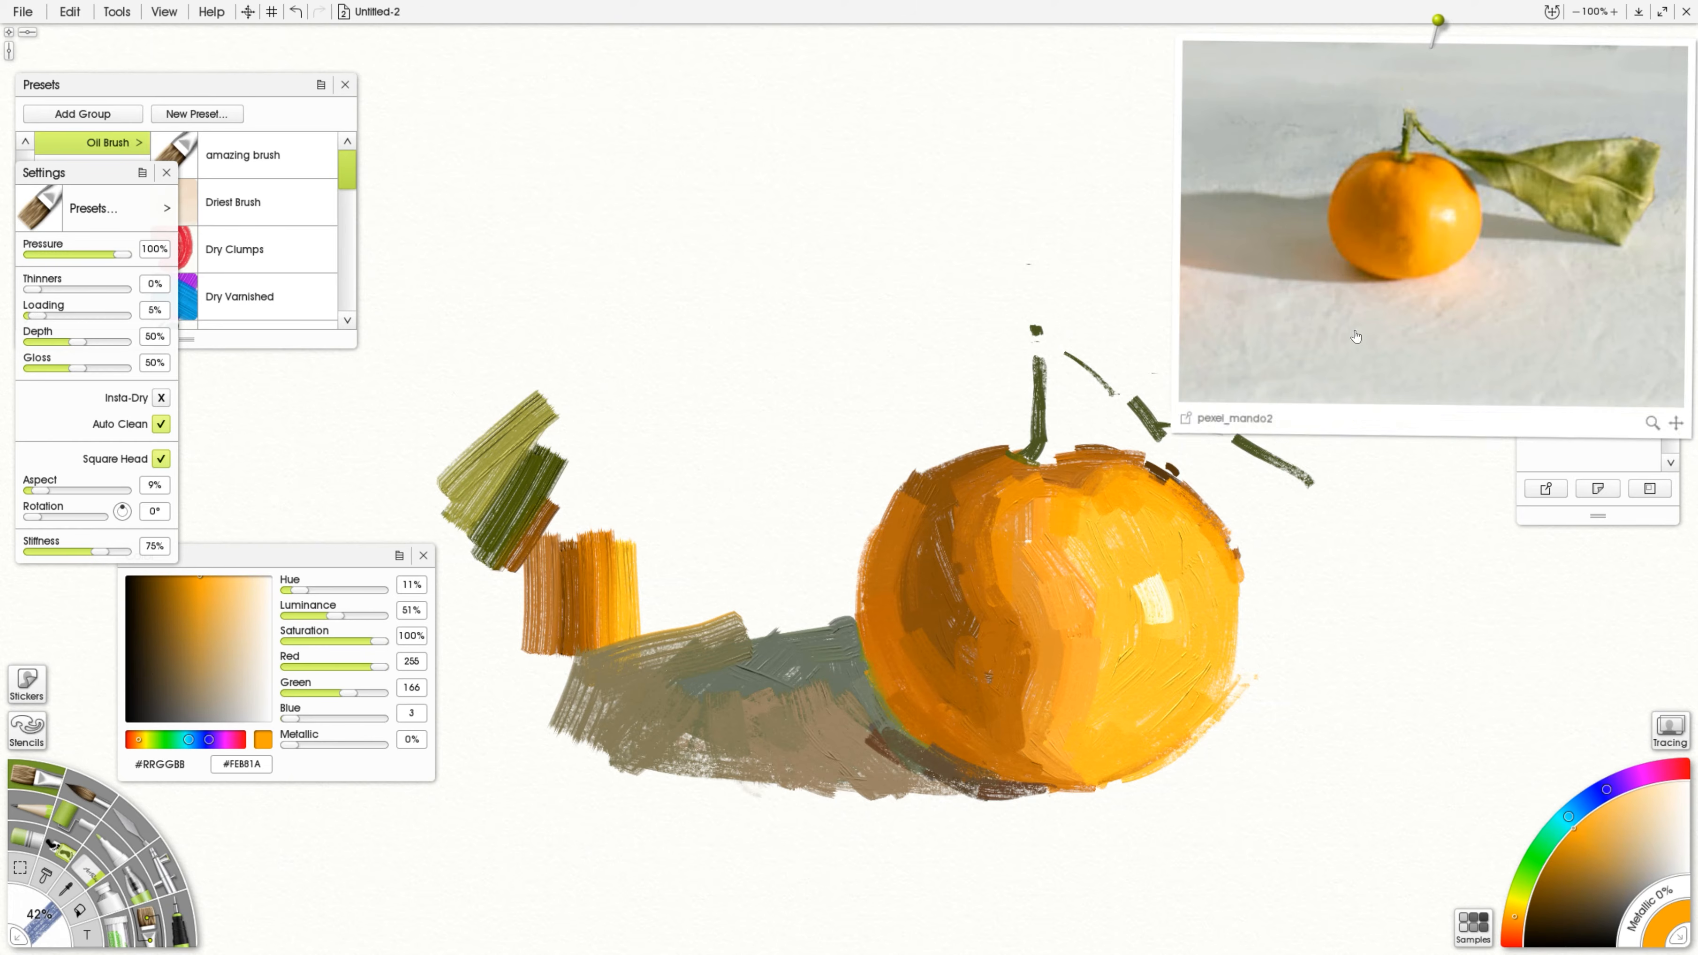
Step: Switch to the palette knife at 63% size and 0% loading, and blend the mandarin's shaded side, central transition and base
{"action": "left_click", "coordinate": [135, 830]}
{"action": "left_click", "coordinate": [934, 617], "text": "shift"}
{"action": "left_click_drag", "start_coordinate": [934, 614], "coordinate": [654, 608]}
{"action": "mouse_move", "coordinate": [1022, 581]}
{"action": "left_mouse_down"}
{"action": "mouse_move", "coordinate": [1037, 490]}
{"action": "mouse_move", "coordinate": [1078, 515]}
{"action": "mouse_move", "coordinate": [1050, 699]}
{"action": "mouse_move", "coordinate": [1056, 764]}
{"action": "mouse_move", "coordinate": [1090, 752]}
{"action": "left_mouse_up"}
{"action": "left_click_drag", "start_coordinate": [1090, 768], "coordinate": [1110, 743]}
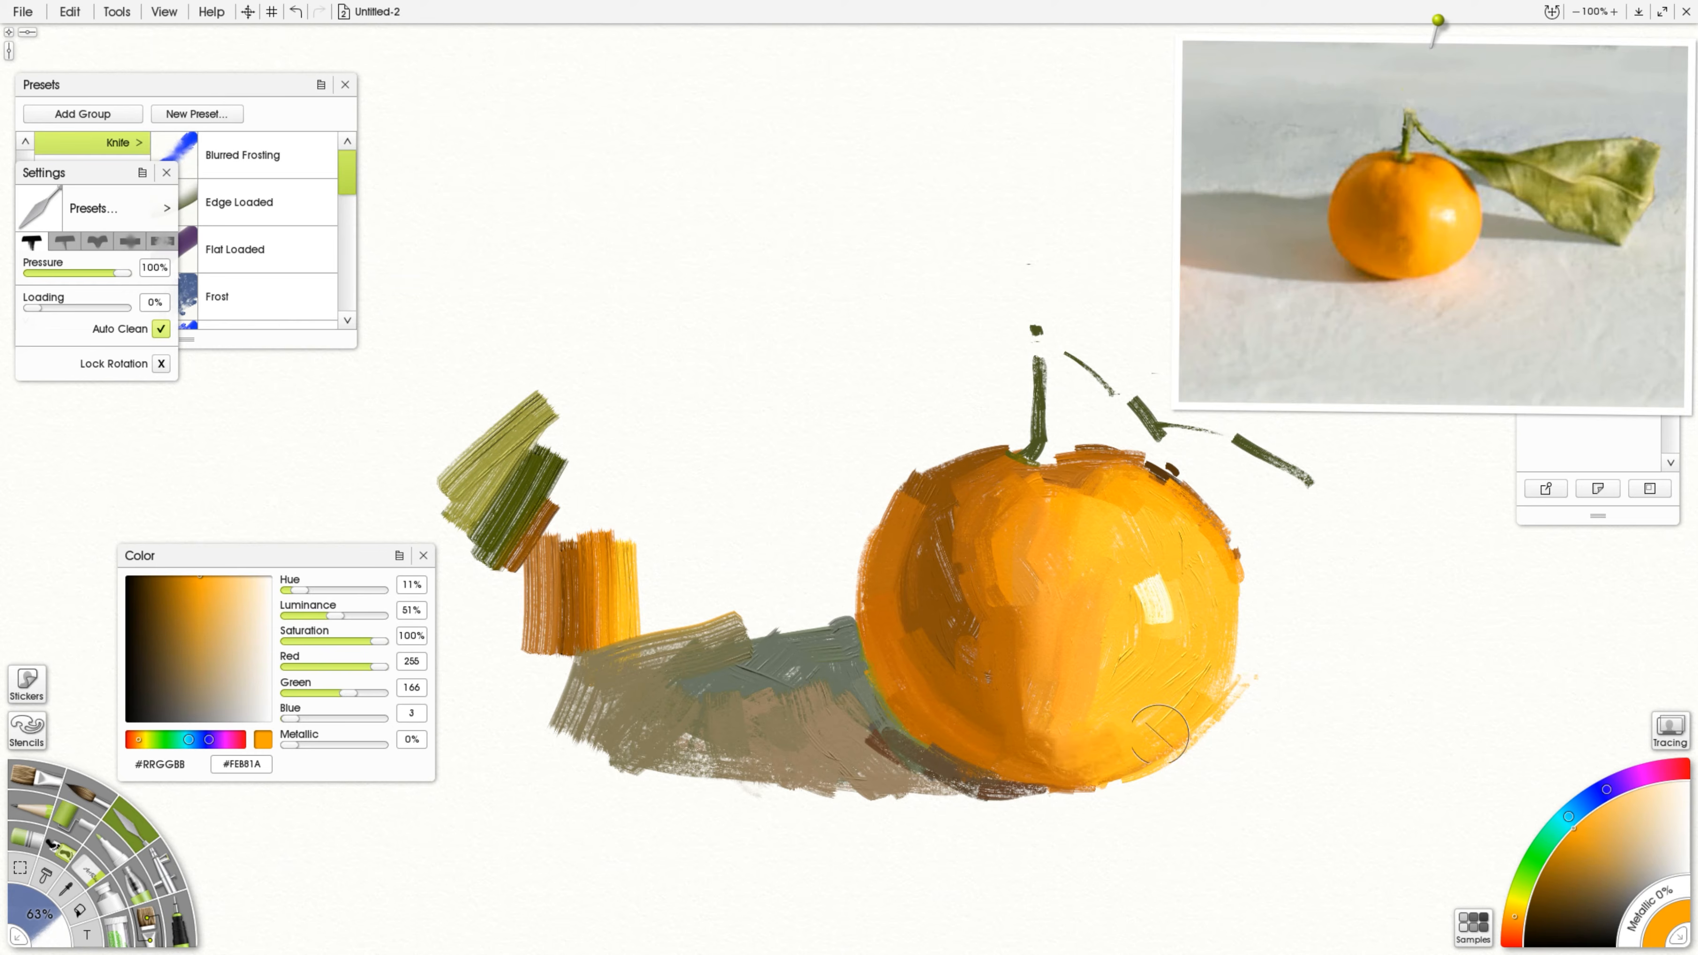
Step: Blend the edges of the mandarin's highlight and the brush marks on its shaded side with the palette knife
{"action": "mouse_move", "coordinate": [1231, 550]}
{"action": "left_mouse_down"}
{"action": "mouse_move", "coordinate": [1241, 597]}
{"action": "mouse_move", "coordinate": [1159, 614]}
{"action": "left_mouse_up"}
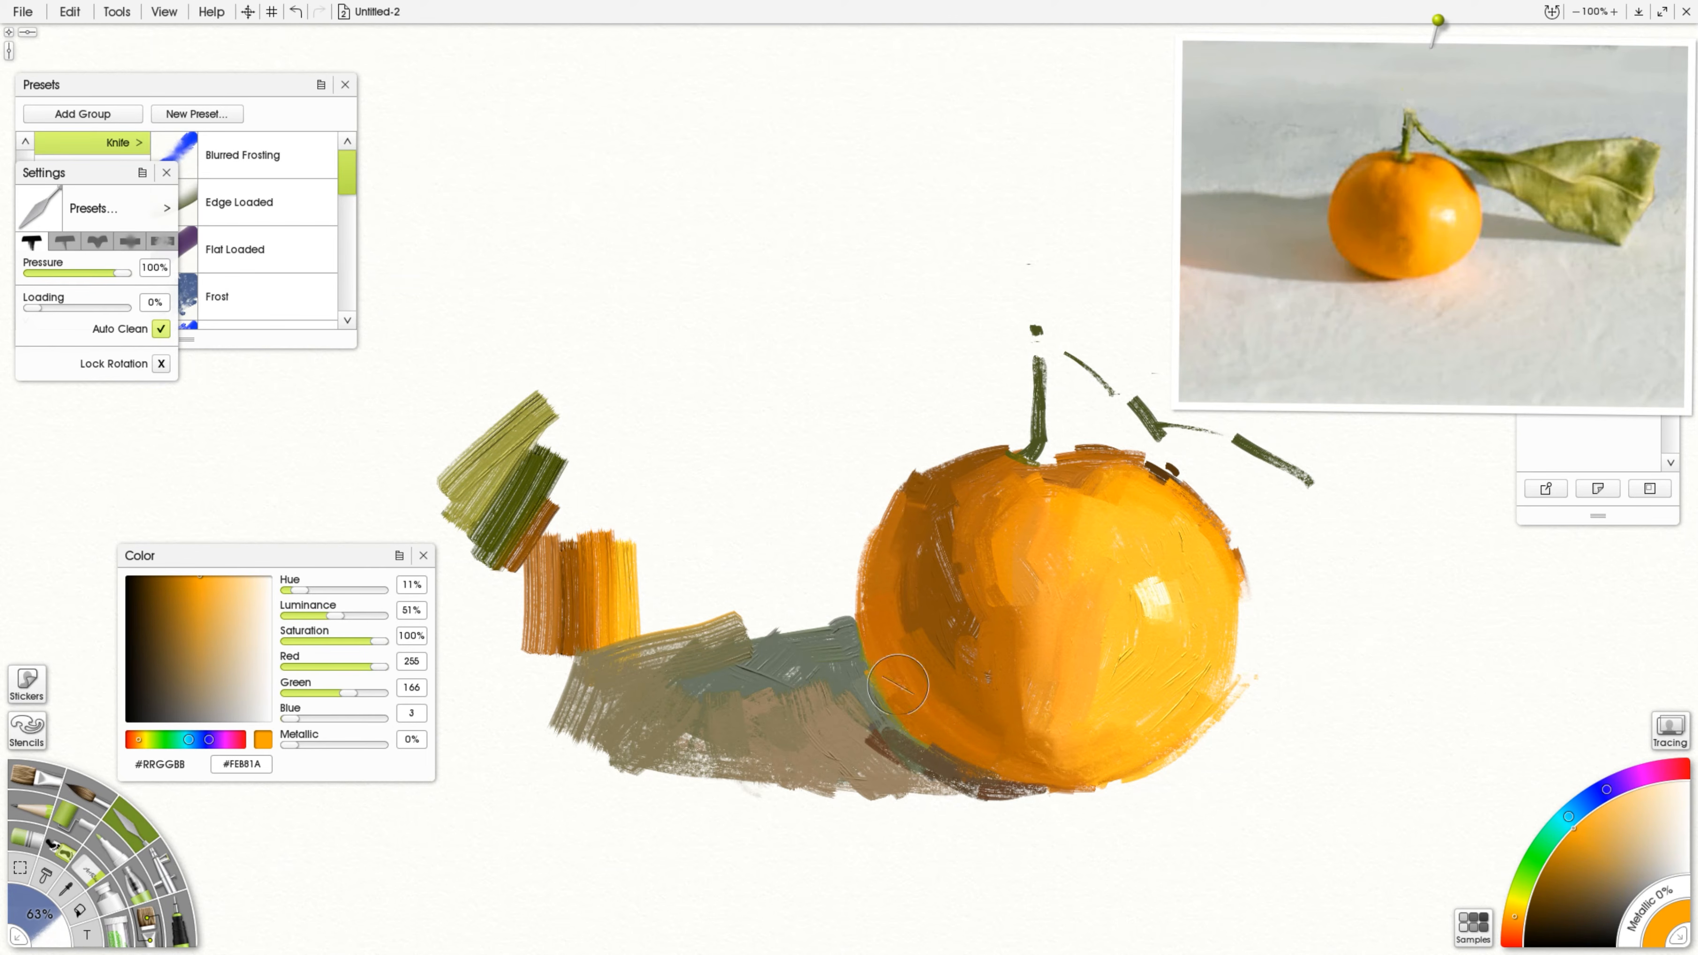
{"action": "left_click_drag", "start_coordinate": [956, 592], "coordinate": [942, 537]}
{"action": "left_click_drag", "start_coordinate": [960, 623], "coordinate": [973, 658]}
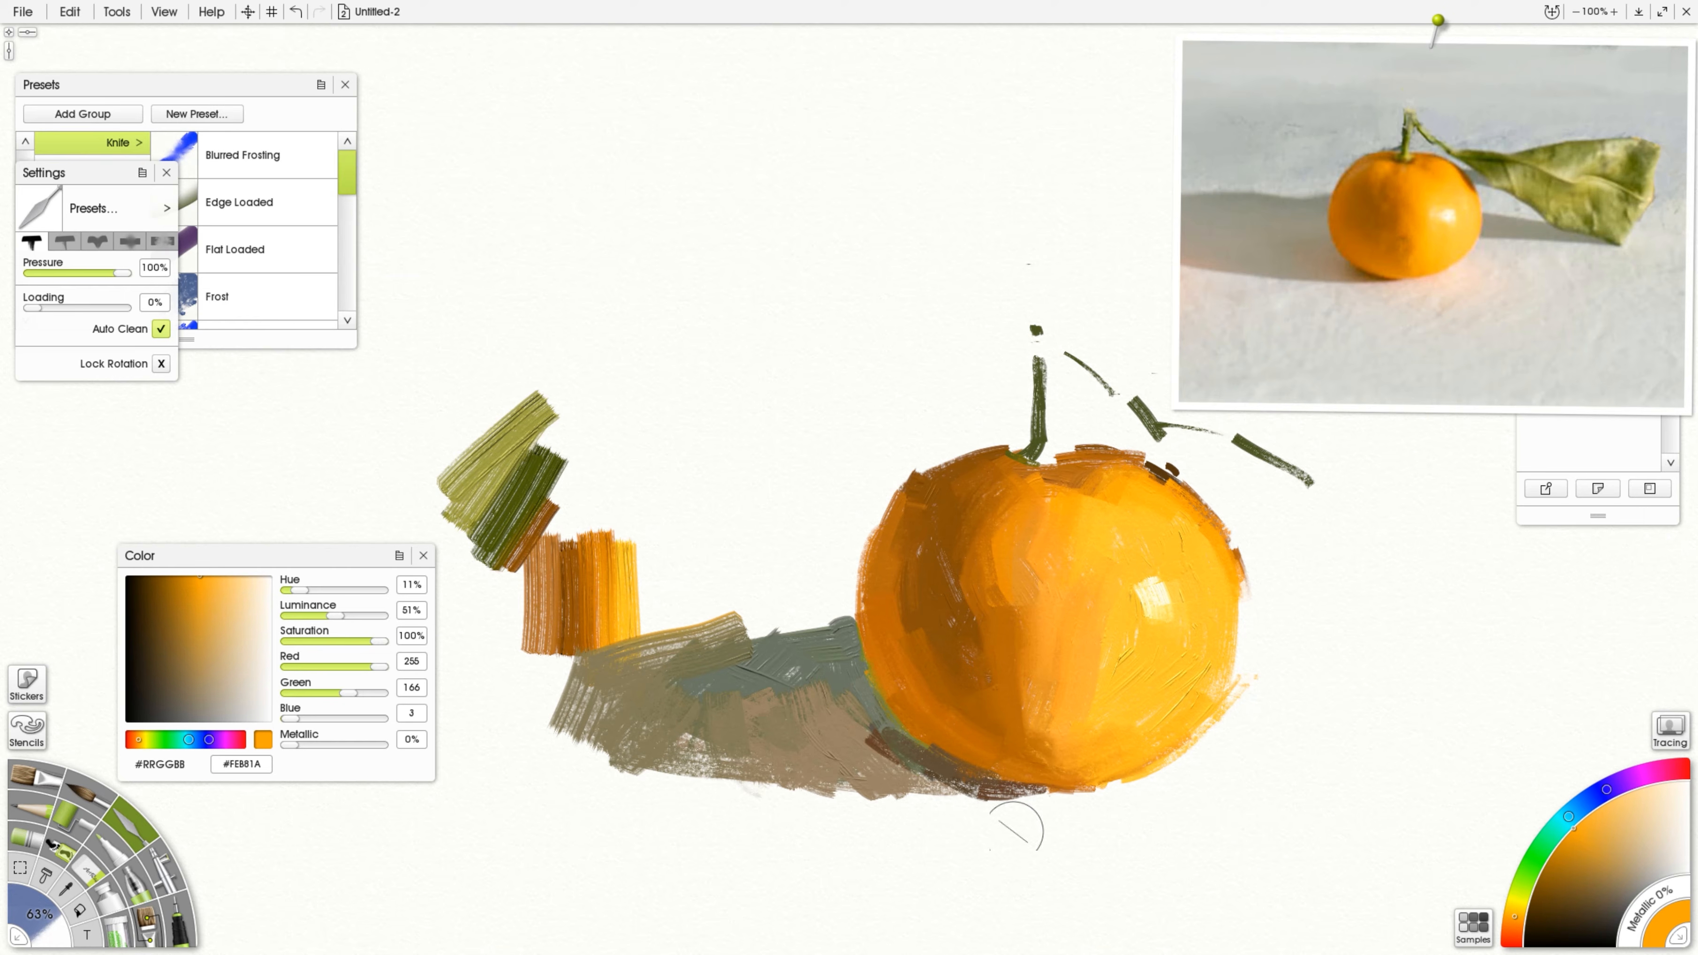
Step: Paint yellow-green lights and darker greens along the stem with the Oil Brush at 13% size, sampling from the reference
{"action": "left_click", "coordinate": [37, 778]}
{"action": "left_click", "coordinate": [1408, 155]}
{"action": "key", "text": "bracketleft"}
{"action": "mouse_move", "coordinate": [1047, 343]}
{"action": "left_mouse_down"}
{"action": "mouse_move", "coordinate": [1047, 457]}
{"action": "mouse_move", "coordinate": [1069, 454]}
{"action": "mouse_move", "coordinate": [1077, 417]}
{"action": "left_mouse_up"}
{"action": "left_click", "coordinate": [1409, 158], "text": "alt"}
{"action": "left_click_drag", "start_coordinate": [1048, 446], "coordinate": [1068, 456]}
{"action": "left_click", "coordinate": [1412, 142], "text": "alt"}
{"action": "left_click_drag", "start_coordinate": [1041, 327], "coordinate": [1041, 344]}
Step: Paint the thin stalk running from the stem to the leaf with greens sampled from the reference
{"action": "left_click", "coordinate": [1403, 156], "text": "alt"}
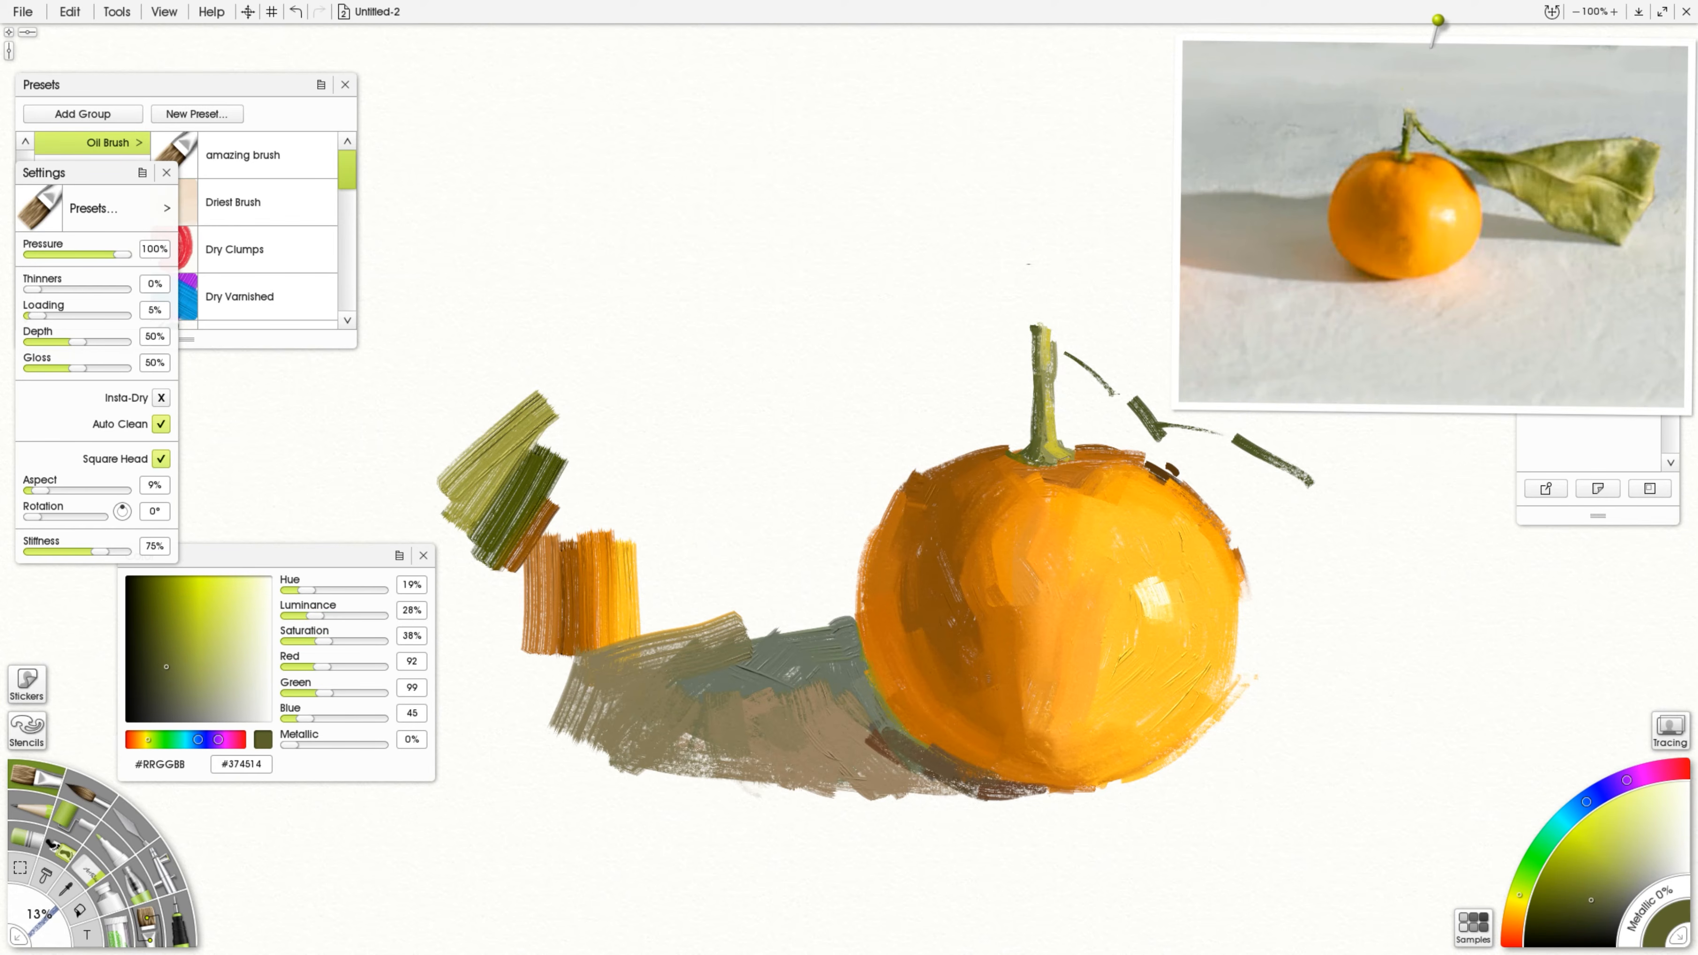
{"action": "left_click", "coordinate": [1438, 151], "text": "alt"}
{"action": "left_click_drag", "start_coordinate": [1050, 335], "coordinate": [1166, 428]}
Step: Sample the grey-green shadow from the reference and block in the cast shadow on the mandarin's right
{"action": "left_click", "coordinate": [1513, 230], "text": "alt"}
{"action": "left_click_drag", "start_coordinate": [1244, 618], "coordinate": [1267, 619]}
{"action": "mouse_move", "coordinate": [1266, 618]}
{"action": "left_mouse_down"}
{"action": "mouse_move", "coordinate": [1266, 679]}
{"action": "mouse_move", "coordinate": [1237, 709]}
{"action": "mouse_move", "coordinate": [1337, 635]}
{"action": "mouse_move", "coordinate": [1344, 669]}
{"action": "mouse_move", "coordinate": [1242, 715]}
{"action": "mouse_move", "coordinate": [1230, 702]}
{"action": "mouse_move", "coordinate": [1394, 672]}
{"action": "mouse_move", "coordinate": [1353, 707]}
{"action": "left_mouse_up"}
Step: Mix pale peach tones and paint the warm reflected light on the surface below the mandarin's lower-right edge
{"action": "left_click_drag", "start_coordinate": [1518, 904], "coordinate": [1515, 918]}
{"action": "left_click", "coordinate": [1670, 838]}
{"action": "mouse_move", "coordinate": [1281, 766]}
{"action": "left_mouse_down"}
{"action": "mouse_move", "coordinate": [1268, 822]}
{"action": "mouse_move", "coordinate": [1218, 815]}
{"action": "mouse_move", "coordinate": [1209, 751]}
{"action": "mouse_move", "coordinate": [1149, 795]}
{"action": "mouse_move", "coordinate": [1160, 839]}
{"action": "left_mouse_up"}
{"action": "left_click", "coordinate": [1660, 824]}
{"action": "left_click", "coordinate": [1648, 823]}
{"action": "left_click_drag", "start_coordinate": [1224, 782], "coordinate": [1134, 811]}
{"action": "left_click_drag", "start_coordinate": [1515, 917], "coordinate": [1514, 921]}
{"action": "left_click_drag", "start_coordinate": [1151, 799], "coordinate": [1080, 813]}
{"action": "mouse_move", "coordinate": [1186, 771]}
{"action": "left_mouse_down"}
{"action": "mouse_move", "coordinate": [1026, 804]}
{"action": "mouse_move", "coordinate": [1078, 878]}
{"action": "left_mouse_up"}
{"action": "left_click_drag", "start_coordinate": [1133, 822], "coordinate": [1124, 886]}
{"action": "mouse_move", "coordinate": [1274, 792]}
{"action": "left_mouse_down"}
{"action": "mouse_move", "coordinate": [1263, 828]}
{"action": "mouse_move", "coordinate": [1255, 761]}
{"action": "left_mouse_up"}
{"action": "mouse_move", "coordinate": [1261, 730]}
{"action": "left_mouse_down"}
{"action": "mouse_move", "coordinate": [1248, 723]}
{"action": "mouse_move", "coordinate": [1329, 702]}
{"action": "mouse_move", "coordinate": [1207, 738]}
{"action": "left_mouse_up"}
Step: Mix lighter cream and pale grey tones and paint the lit surface beneath the right-hand cast shadow
{"action": "left_click_drag", "start_coordinate": [1666, 829], "coordinate": [1673, 834]}
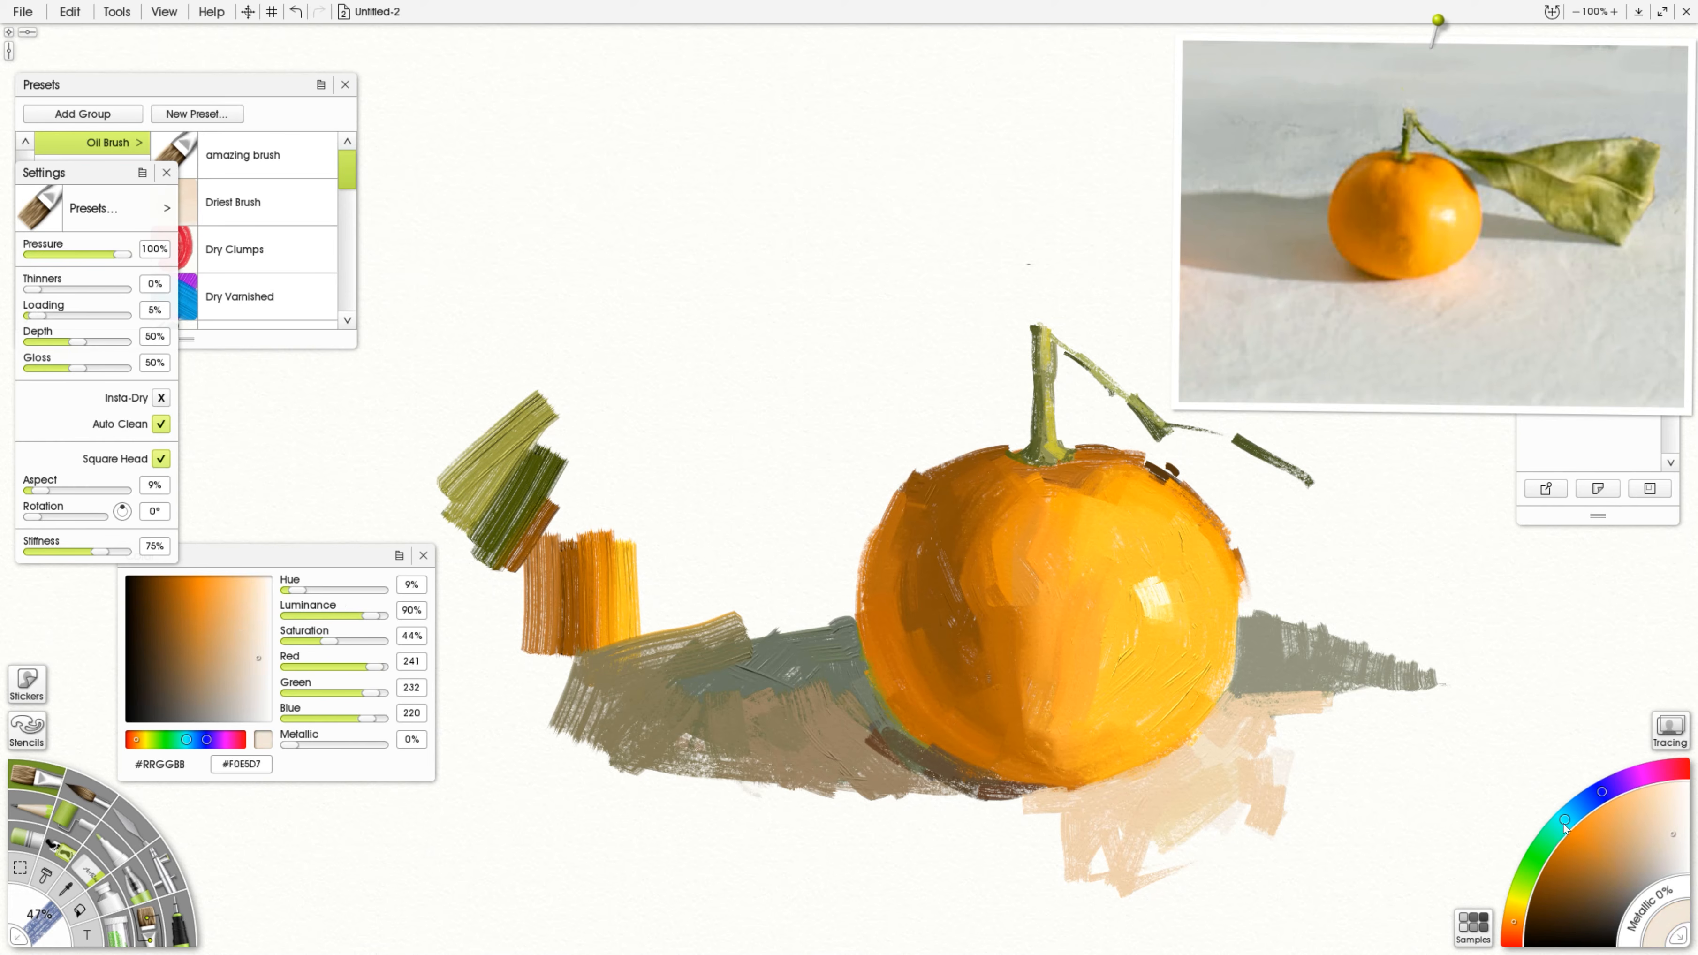
{"action": "left_click", "coordinate": [1517, 906]}
{"action": "left_click_drag", "start_coordinate": [1293, 716], "coordinate": [1291, 780]}
{"action": "mouse_move", "coordinate": [1274, 765]}
{"action": "left_mouse_down"}
{"action": "mouse_move", "coordinate": [1259, 727]}
{"action": "mouse_move", "coordinate": [1317, 776]}
{"action": "left_mouse_up"}
{"action": "left_click_drag", "start_coordinate": [1349, 720], "coordinate": [1347, 774]}
{"action": "left_click_drag", "start_coordinate": [1256, 711], "coordinate": [1237, 750]}
{"action": "left_click_drag", "start_coordinate": [1257, 706], "coordinate": [1434, 713]}
{"action": "mouse_move", "coordinate": [1379, 715]}
{"action": "left_mouse_down"}
{"action": "mouse_move", "coordinate": [1324, 736]}
{"action": "mouse_move", "coordinate": [1412, 752]}
{"action": "left_mouse_up"}
{"action": "left_click", "coordinate": [1671, 851]}
{"action": "left_click_drag", "start_coordinate": [1281, 725], "coordinate": [1310, 806]}
{"action": "left_click_drag", "start_coordinate": [1424, 756], "coordinate": [1344, 853]}
{"action": "left_click_drag", "start_coordinate": [1378, 703], "coordinate": [1491, 695]}
Step: Outline the leaf's lower and left edges with dark greens sampled from the reference leaf
{"action": "left_click", "coordinate": [1551, 234]}
{"action": "mouse_move", "coordinate": [1358, 652]}
{"action": "left_mouse_down"}
{"action": "mouse_move", "coordinate": [1467, 682]}
{"action": "mouse_move", "coordinate": [1365, 625]}
{"action": "left_mouse_up"}
{"action": "left_click", "coordinate": [1626, 229]}
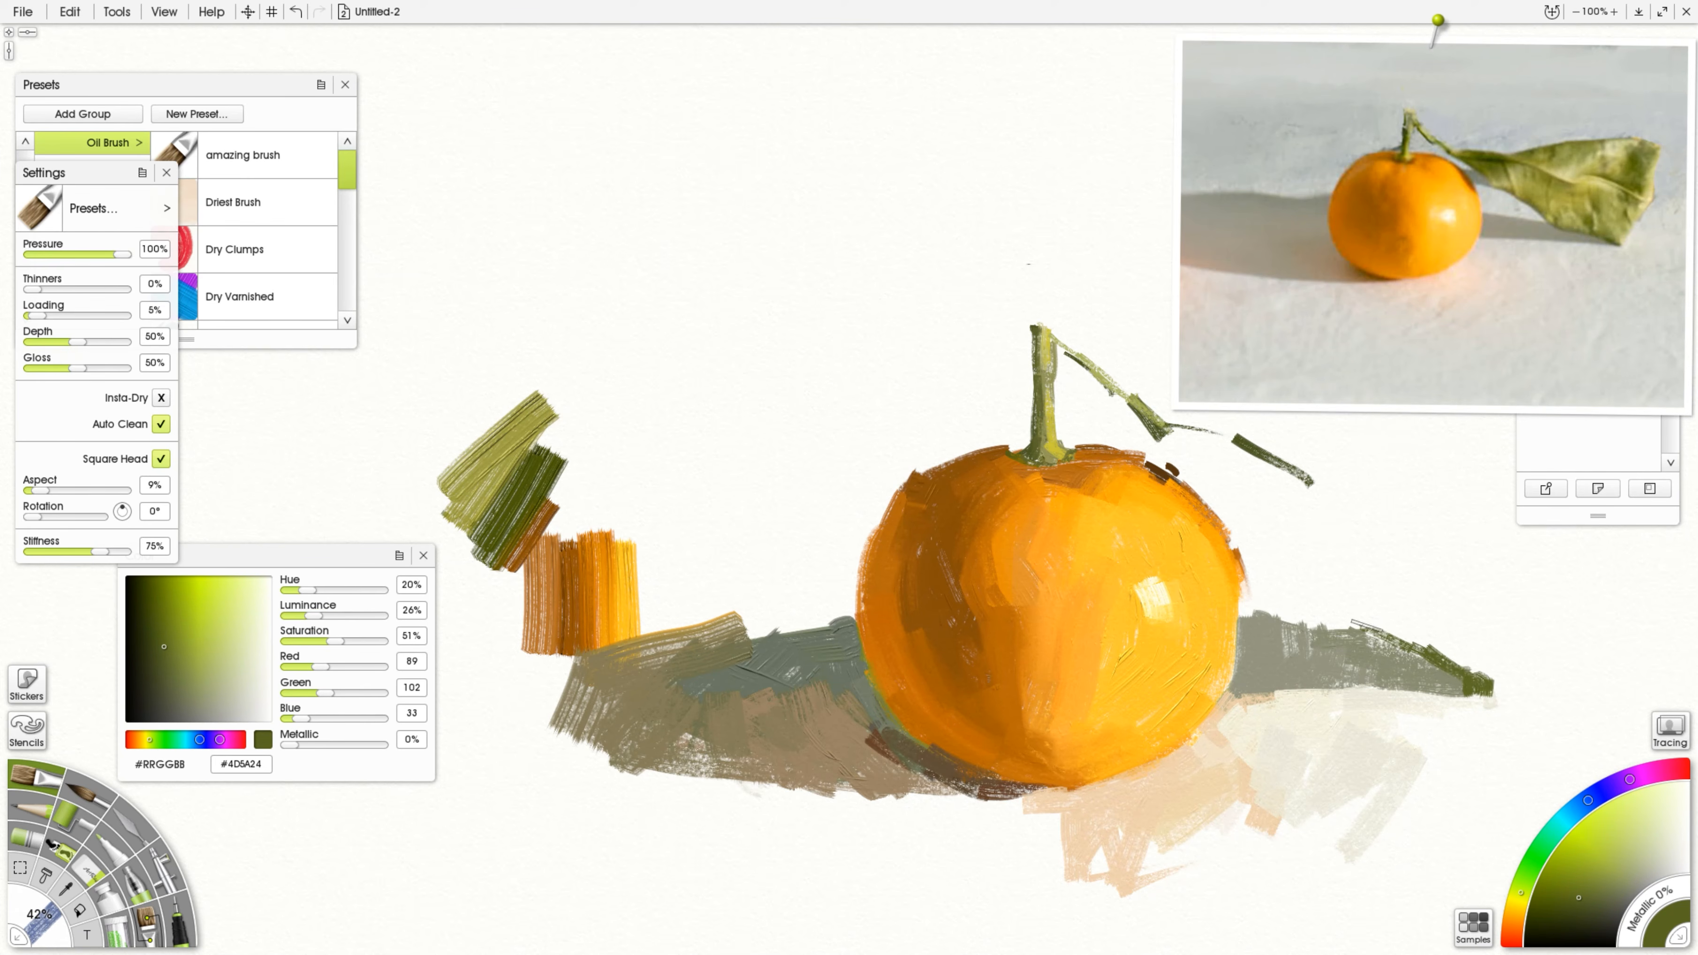
{"action": "left_click_drag", "start_coordinate": [1304, 472], "coordinate": [1320, 569]}
{"action": "left_click_drag", "start_coordinate": [1321, 570], "coordinate": [1404, 637]}
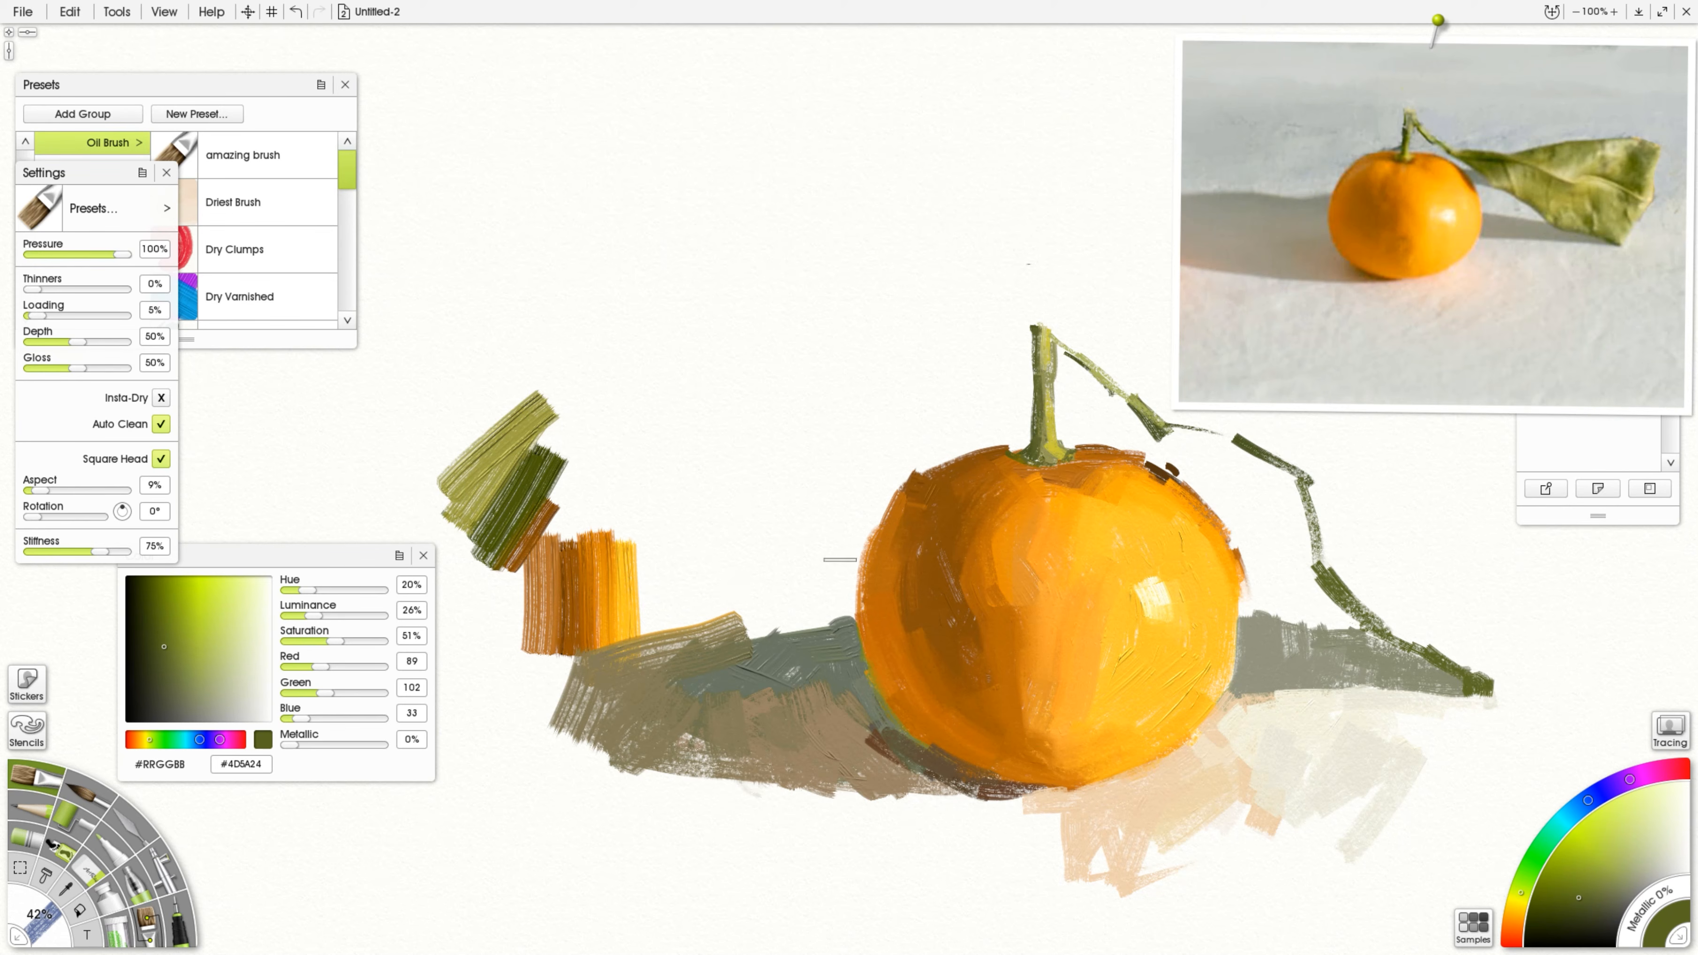
Step: Paint adjoining orange and yellow demonstration swatches above the palette, and blend their boundaries with the palette knife
{"action": "left_click", "coordinate": [1514, 919]}
{"action": "left_click", "coordinate": [1585, 835]}
{"action": "mouse_move", "coordinate": [686, 369]}
{"action": "left_mouse_down"}
{"action": "mouse_move", "coordinate": [681, 355]}
{"action": "mouse_move", "coordinate": [678, 410]}
{"action": "left_mouse_up"}
{"action": "mouse_move", "coordinate": [706, 275]}
{"action": "left_mouse_down"}
{"action": "mouse_move", "coordinate": [708, 394]}
{"action": "mouse_move", "coordinate": [724, 403]}
{"action": "left_mouse_up"}
{"action": "left_click", "coordinate": [1517, 904]}
{"action": "left_click", "coordinate": [1588, 820]}
{"action": "left_click", "coordinate": [1517, 909]}
{"action": "mouse_move", "coordinate": [758, 264]}
{"action": "left_mouse_down"}
{"action": "mouse_move", "coordinate": [764, 365]}
{"action": "mouse_move", "coordinate": [740, 408]}
{"action": "left_mouse_up"}
{"action": "left_click", "coordinate": [132, 826]}
{"action": "mouse_move", "coordinate": [746, 311]}
{"action": "left_mouse_down"}
{"action": "mouse_move", "coordinate": [707, 395]}
{"action": "mouse_move", "coordinate": [719, 438]}
{"action": "left_mouse_up"}
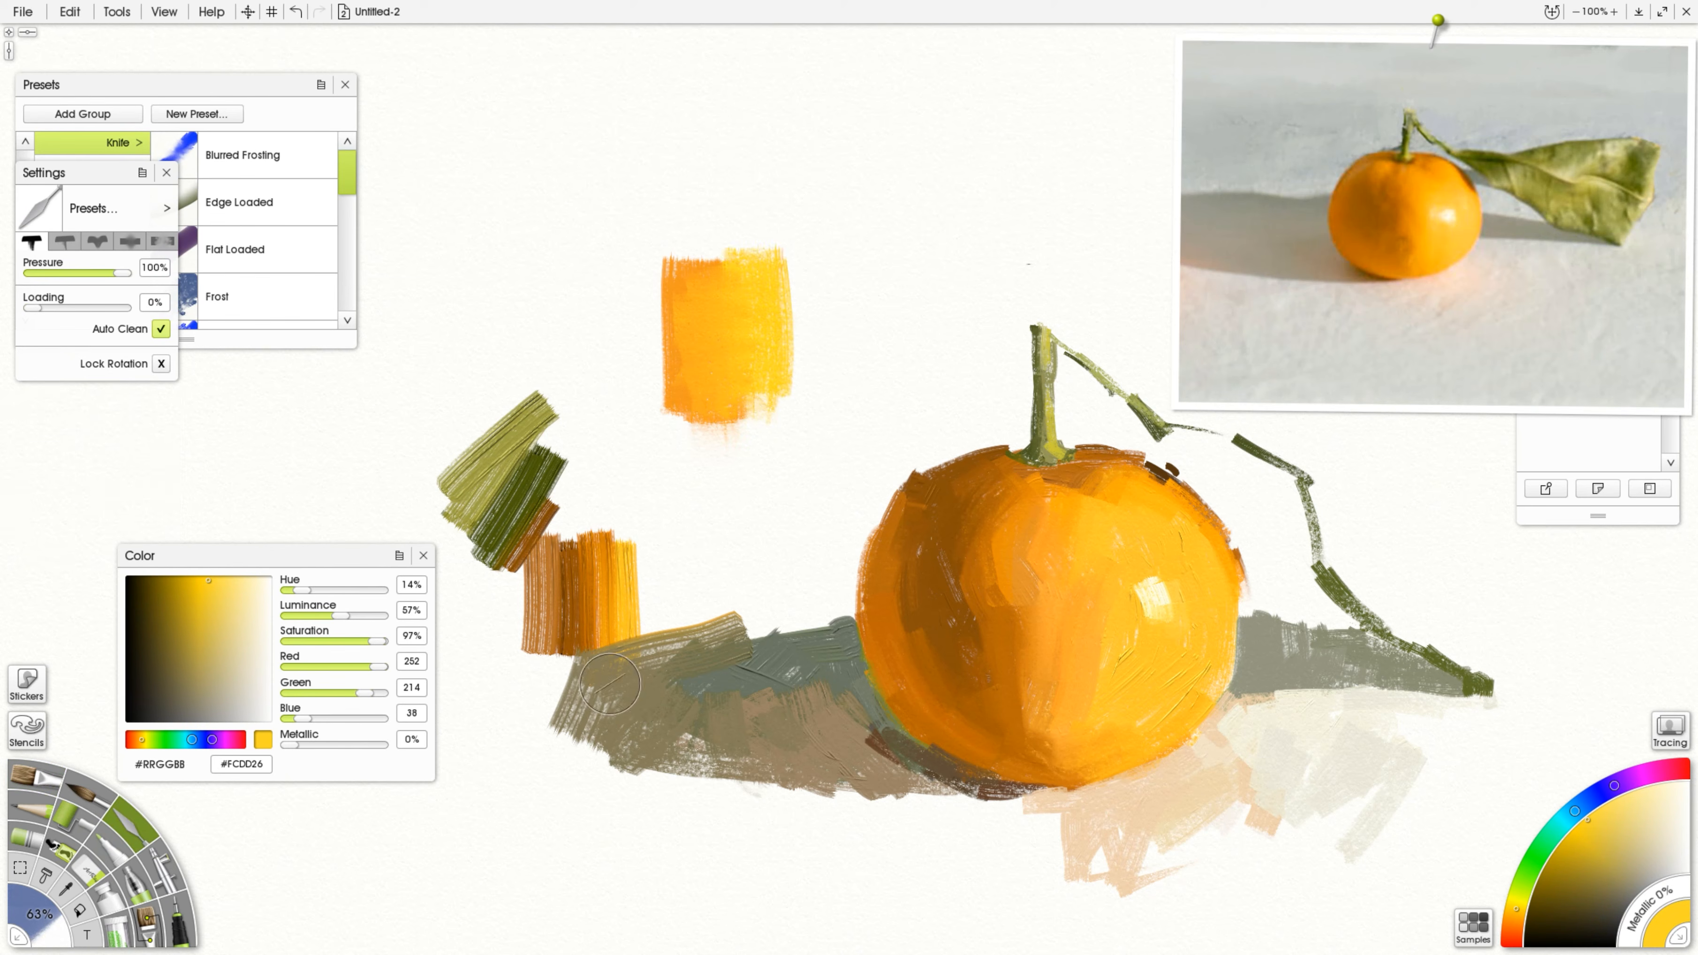
Step: Write "Knife" above the orange swatch in black pencil, with an arrow pointing down to the note "Soft edges"
{"action": "left_click", "coordinate": [31, 812]}
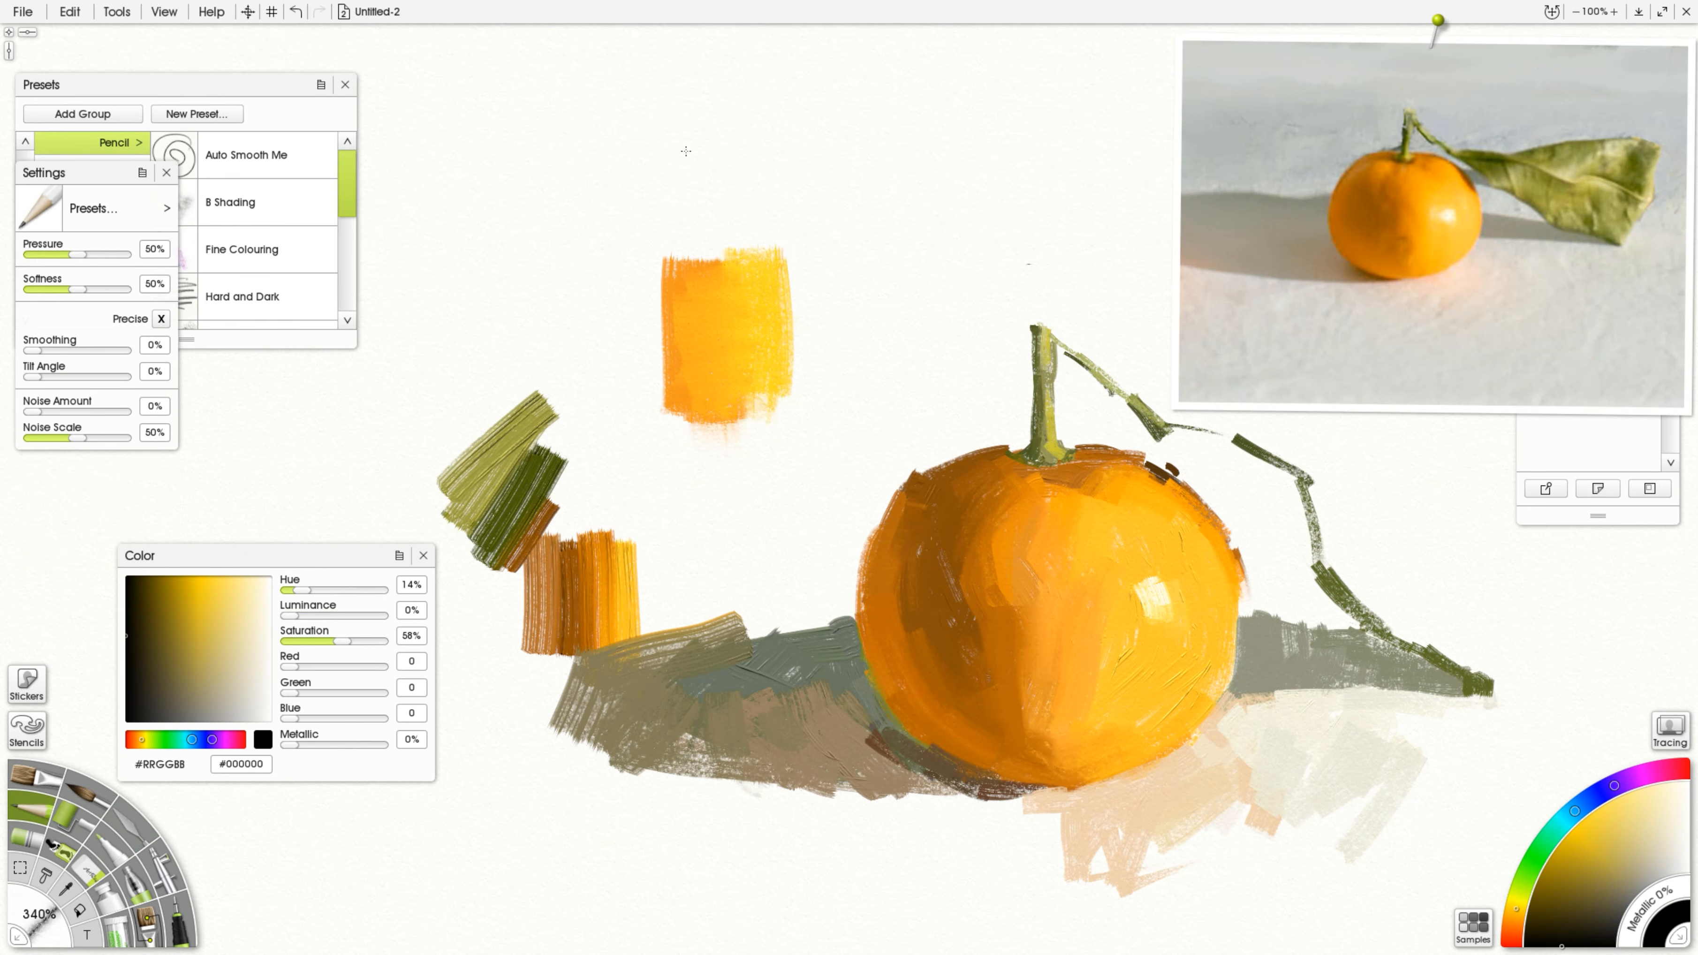
{"action": "key", "text": "ctrl+z"}
{"action": "mouse_move", "coordinate": [718, 201]}
{"action": "left_mouse_down"}
{"action": "mouse_move", "coordinate": [732, 293]}
{"action": "mouse_move", "coordinate": [834, 269]}
{"action": "mouse_move", "coordinate": [821, 248]}
{"action": "mouse_move", "coordinate": [725, 305]}
{"action": "left_mouse_up"}
{"action": "left_click_drag", "start_coordinate": [713, 289], "coordinate": [742, 276]}
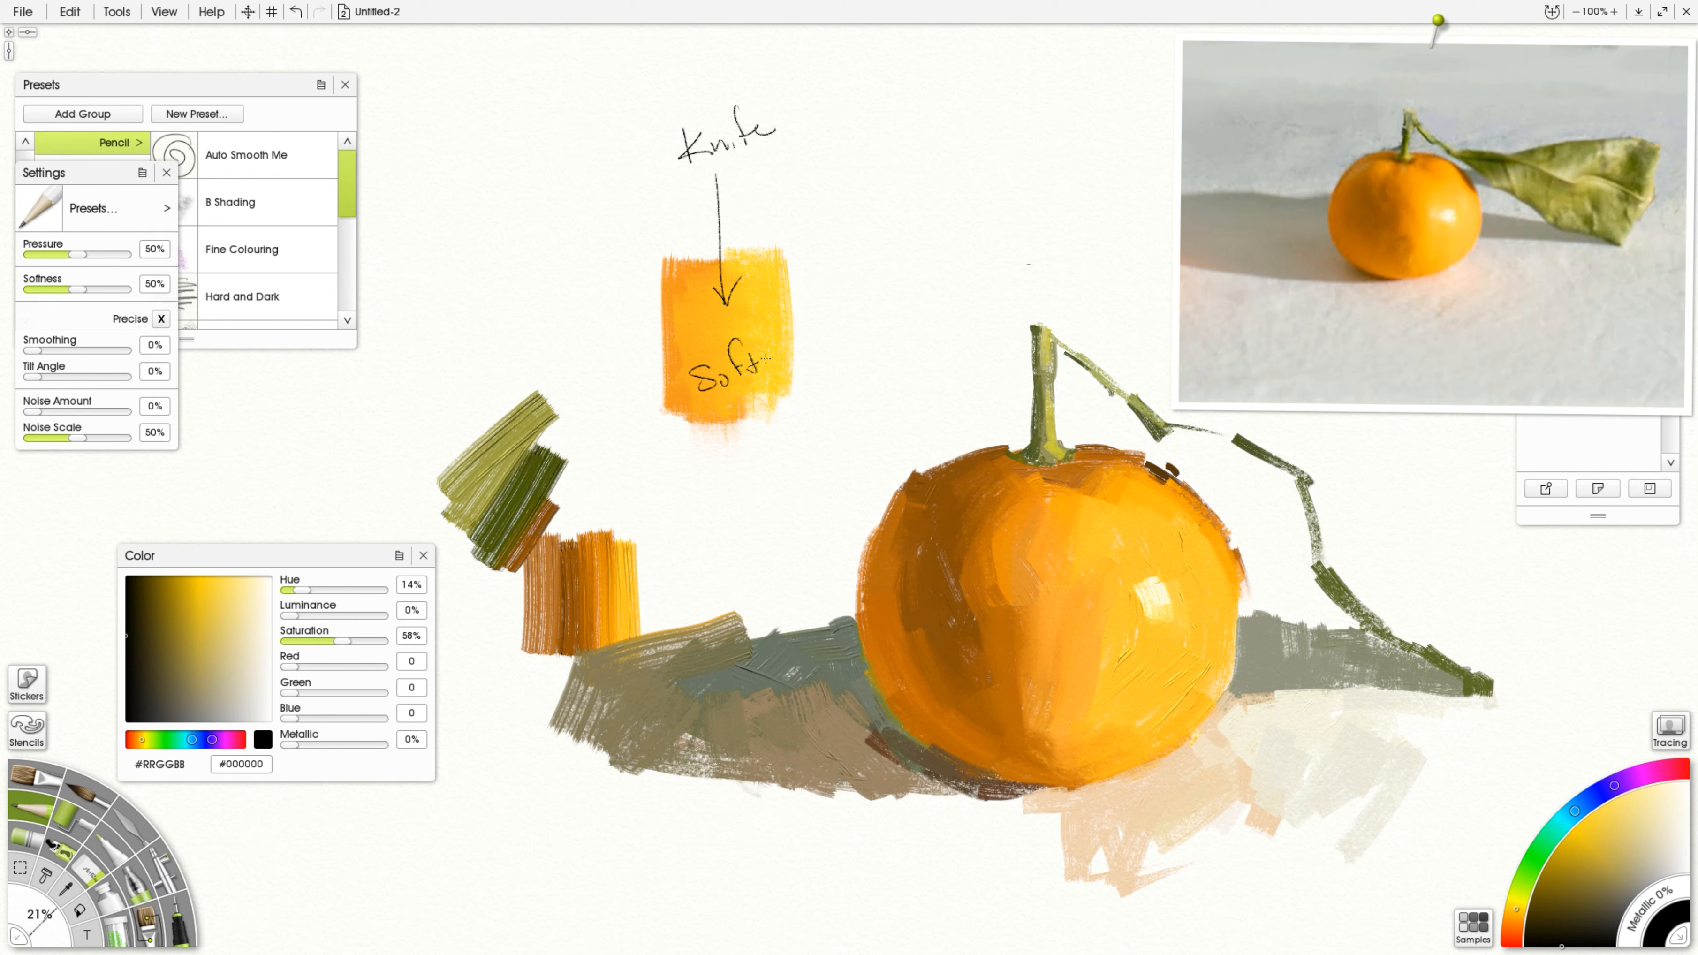
{"action": "left_click_drag", "start_coordinate": [825, 347], "coordinate": [858, 336]}
Step: Draw pencil arrows from "Soft edges" to the mandarin's base, centre and highlight, and circle the word "Knife"
{"action": "mouse_move", "coordinate": [821, 415]}
{"action": "left_mouse_down"}
{"action": "mouse_move", "coordinate": [1073, 664]}
{"action": "mouse_move", "coordinate": [950, 669]}
{"action": "mouse_move", "coordinate": [1096, 768]}
{"action": "left_mouse_up"}
{"action": "left_click_drag", "start_coordinate": [792, 384], "coordinate": [1189, 610]}
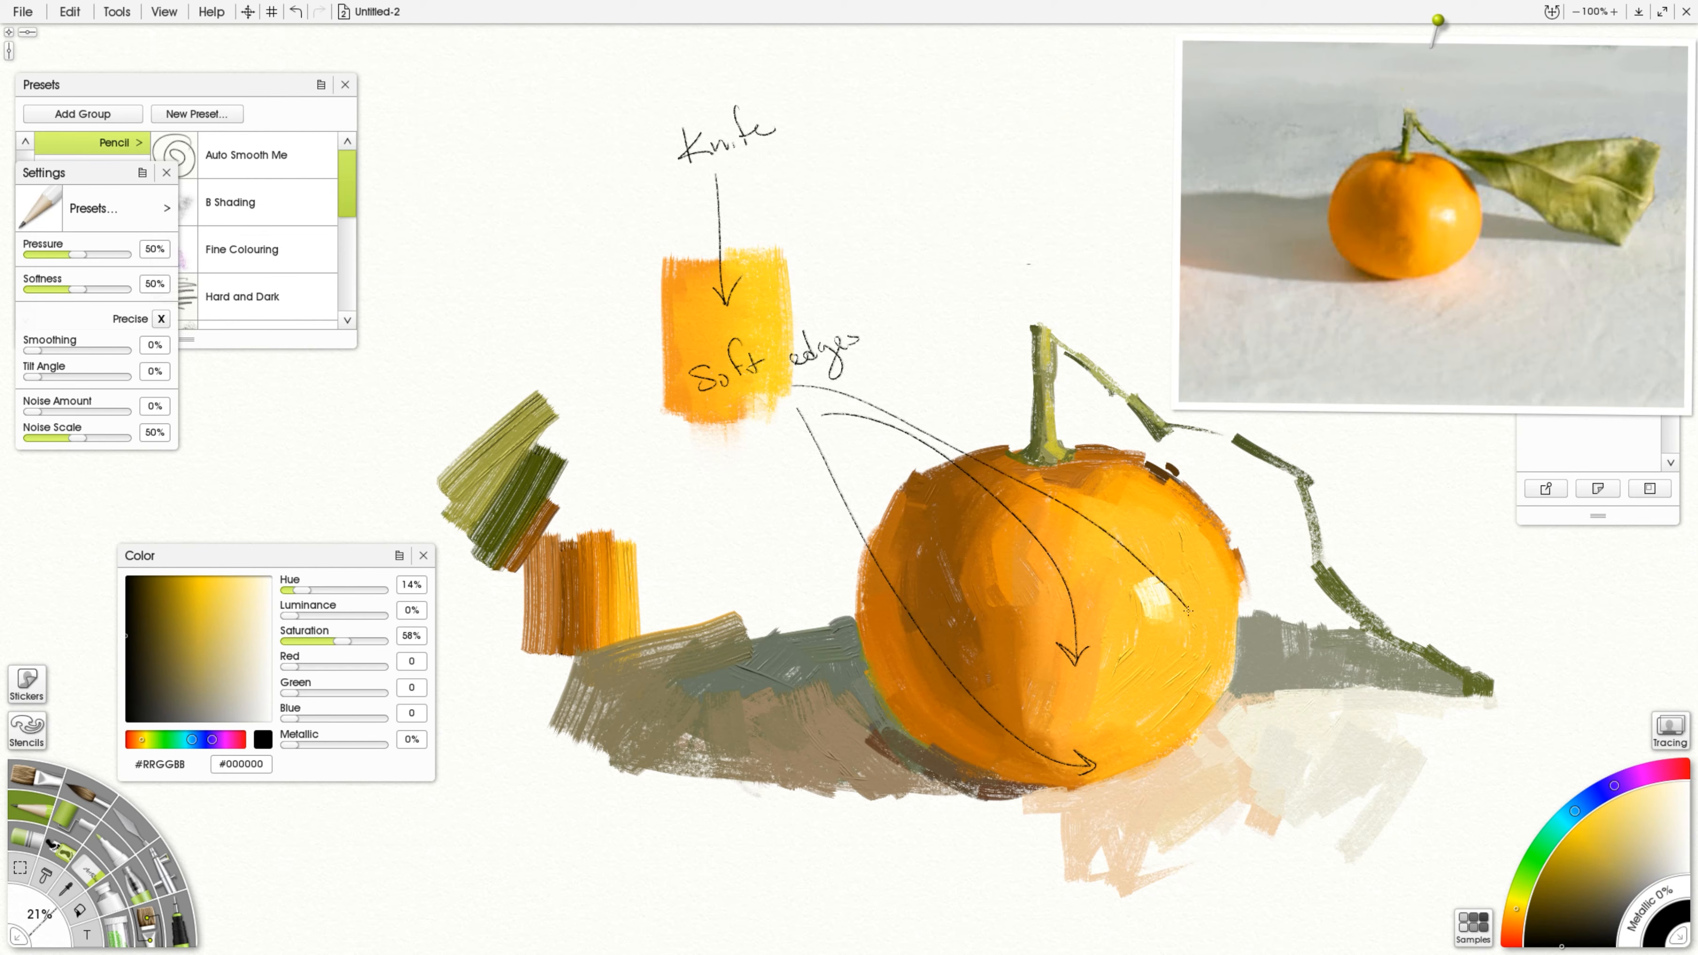
{"action": "left_click_drag", "start_coordinate": [692, 179], "coordinate": [737, 193]}
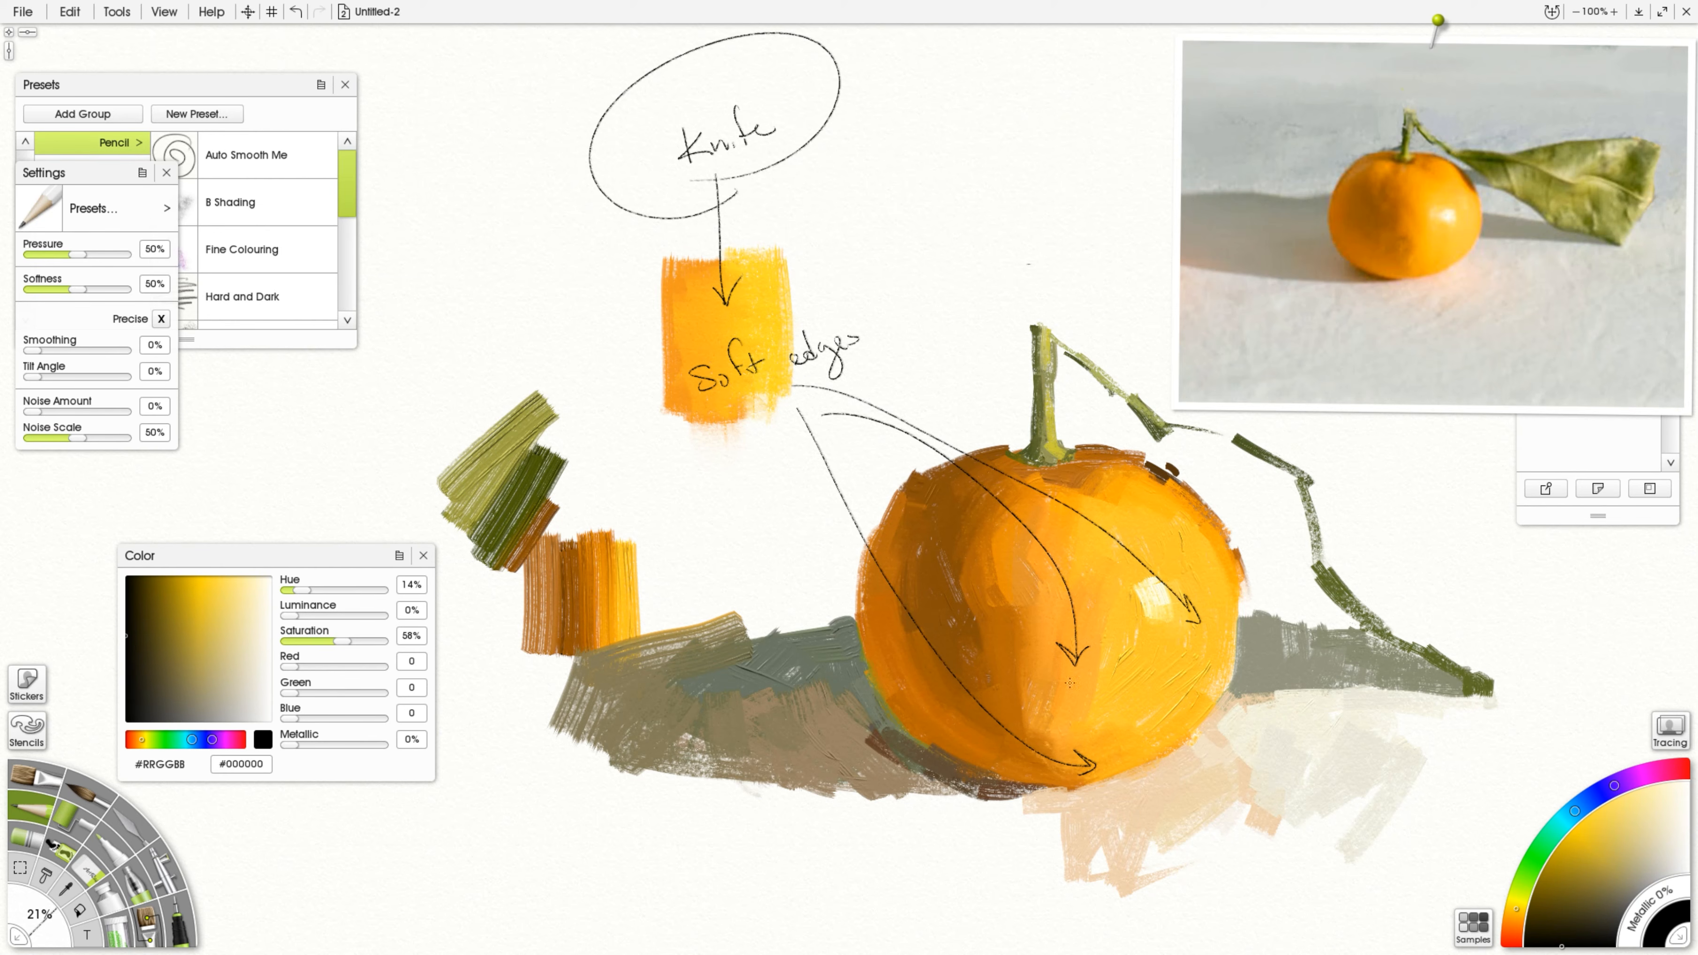
Step: Trace the stalk and leaf's upper edge in pencil, and smear the left cast shadow with the palette knife
{"action": "left_click", "coordinate": [1406, 148]}
{"action": "left_click_drag", "start_coordinate": [1047, 333], "coordinate": [1320, 501]}
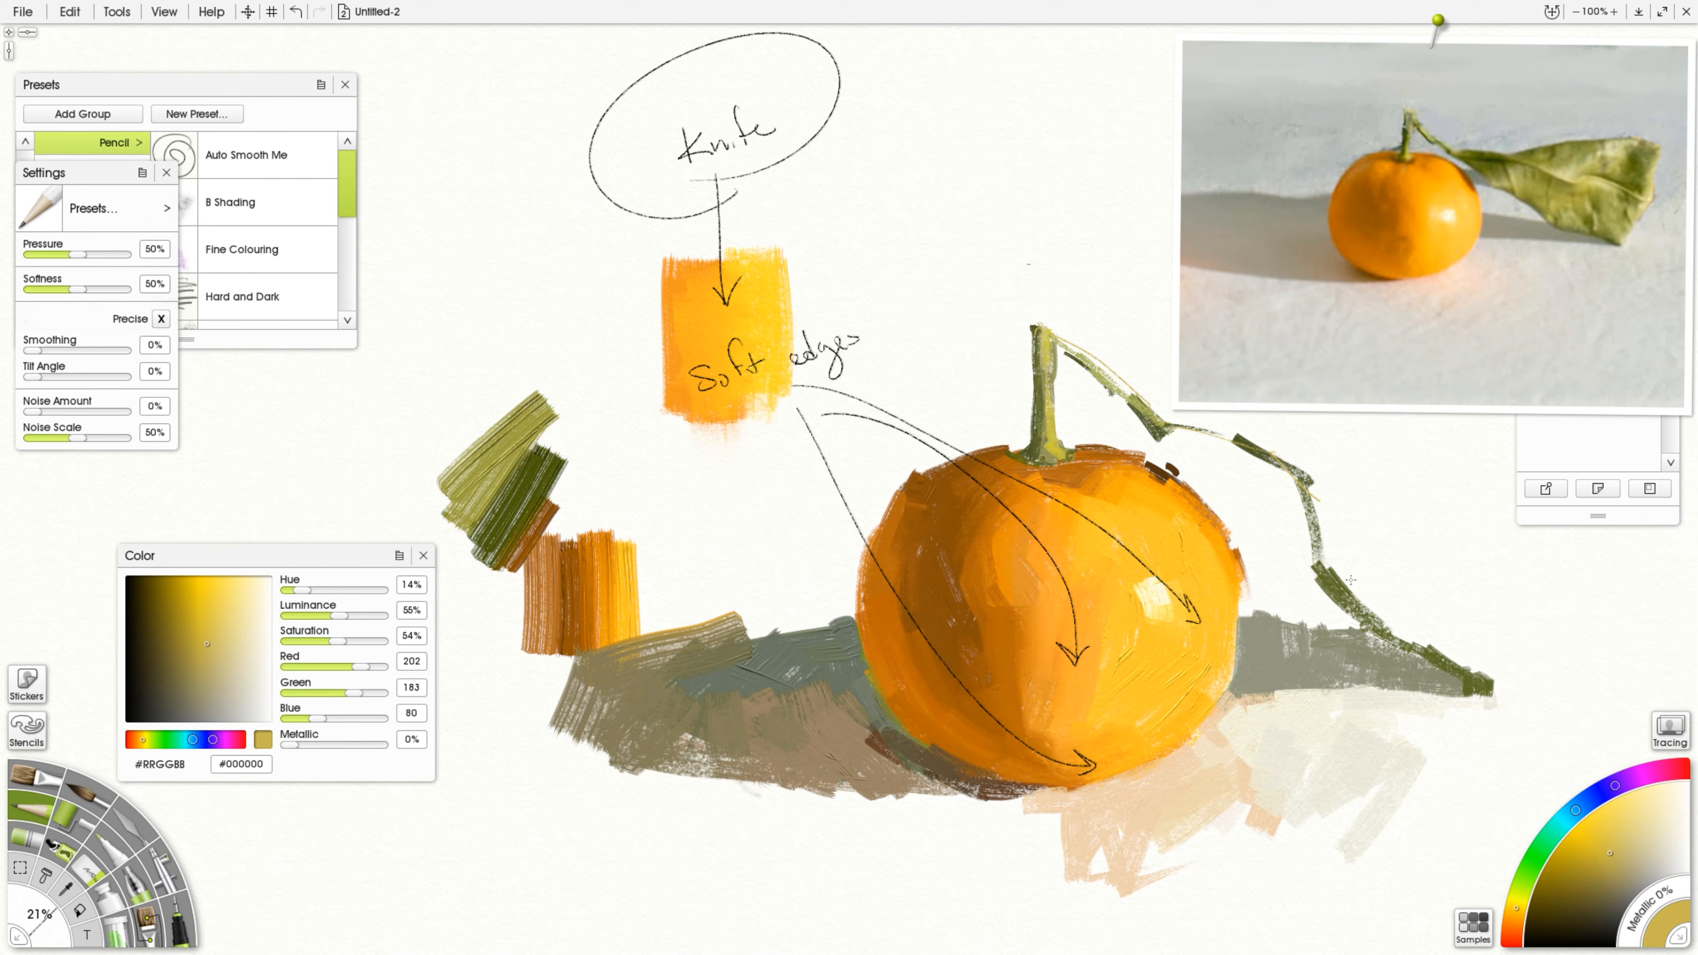
{"action": "key", "text": "k"}
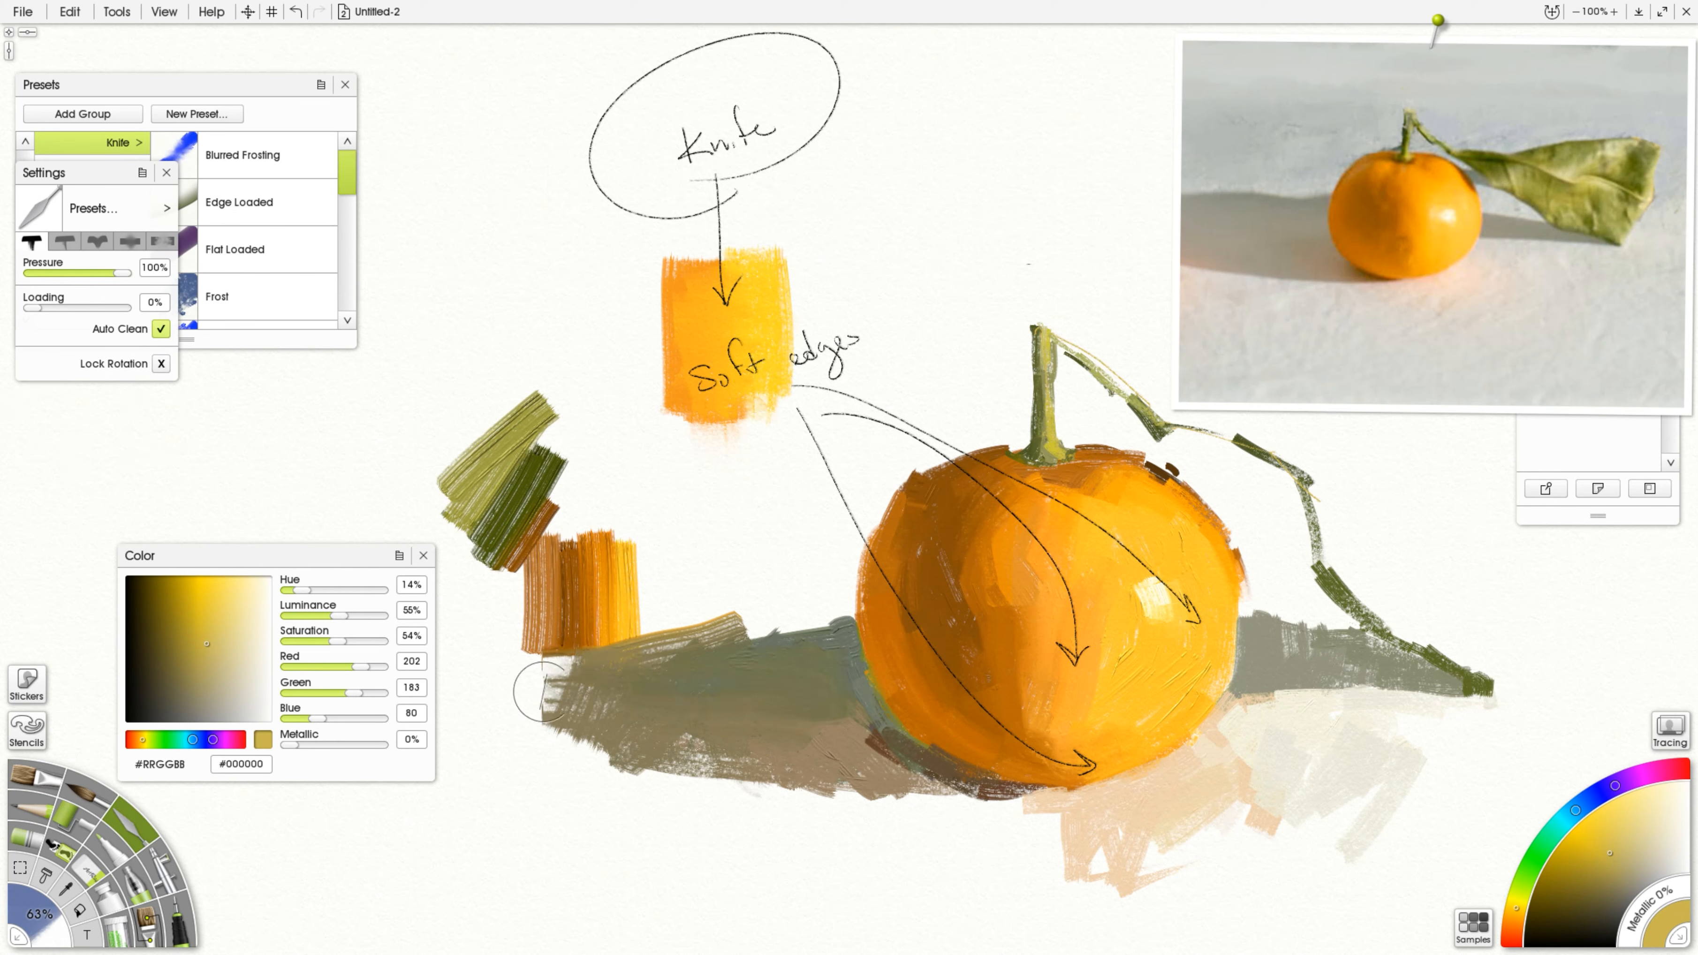
{"action": "left_click_drag", "start_coordinate": [774, 696], "coordinate": [794, 682]}
Step: Draw a near-black pencil arrow from "Soft edges" to the left cast shadow and mark the shadow's vertical extent
{"action": "left_click", "coordinate": [30, 810]}
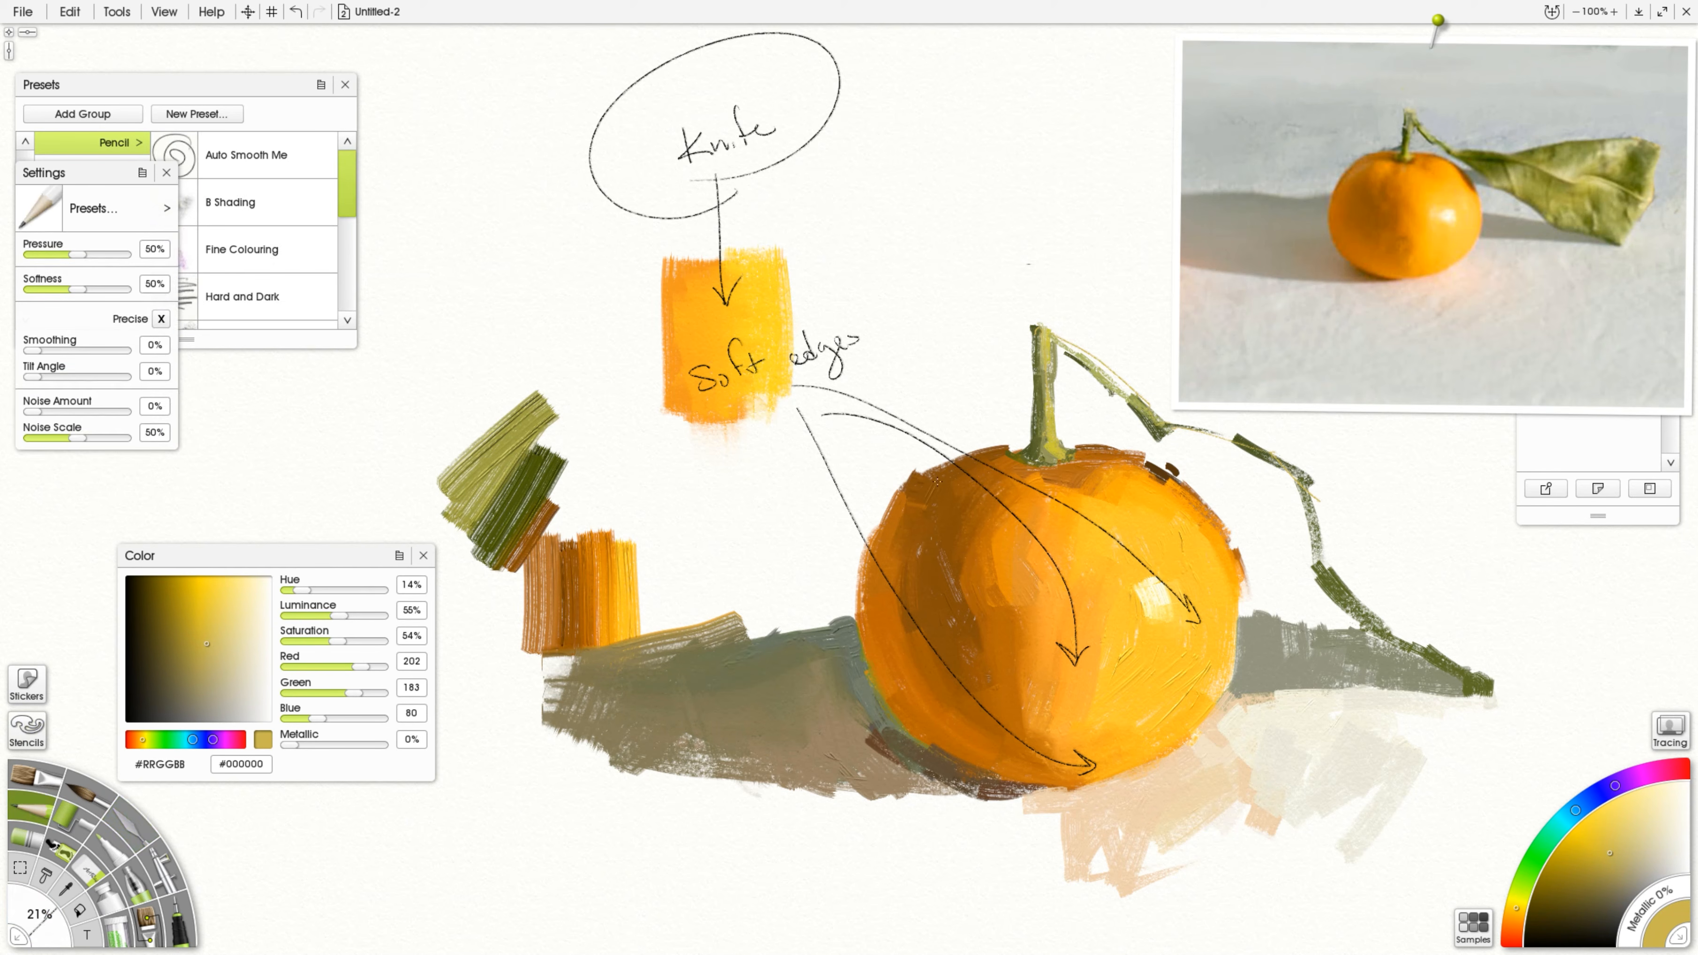
{"action": "left_click", "coordinate": [1571, 940]}
{"action": "left_click_drag", "start_coordinate": [792, 408], "coordinate": [781, 665]}
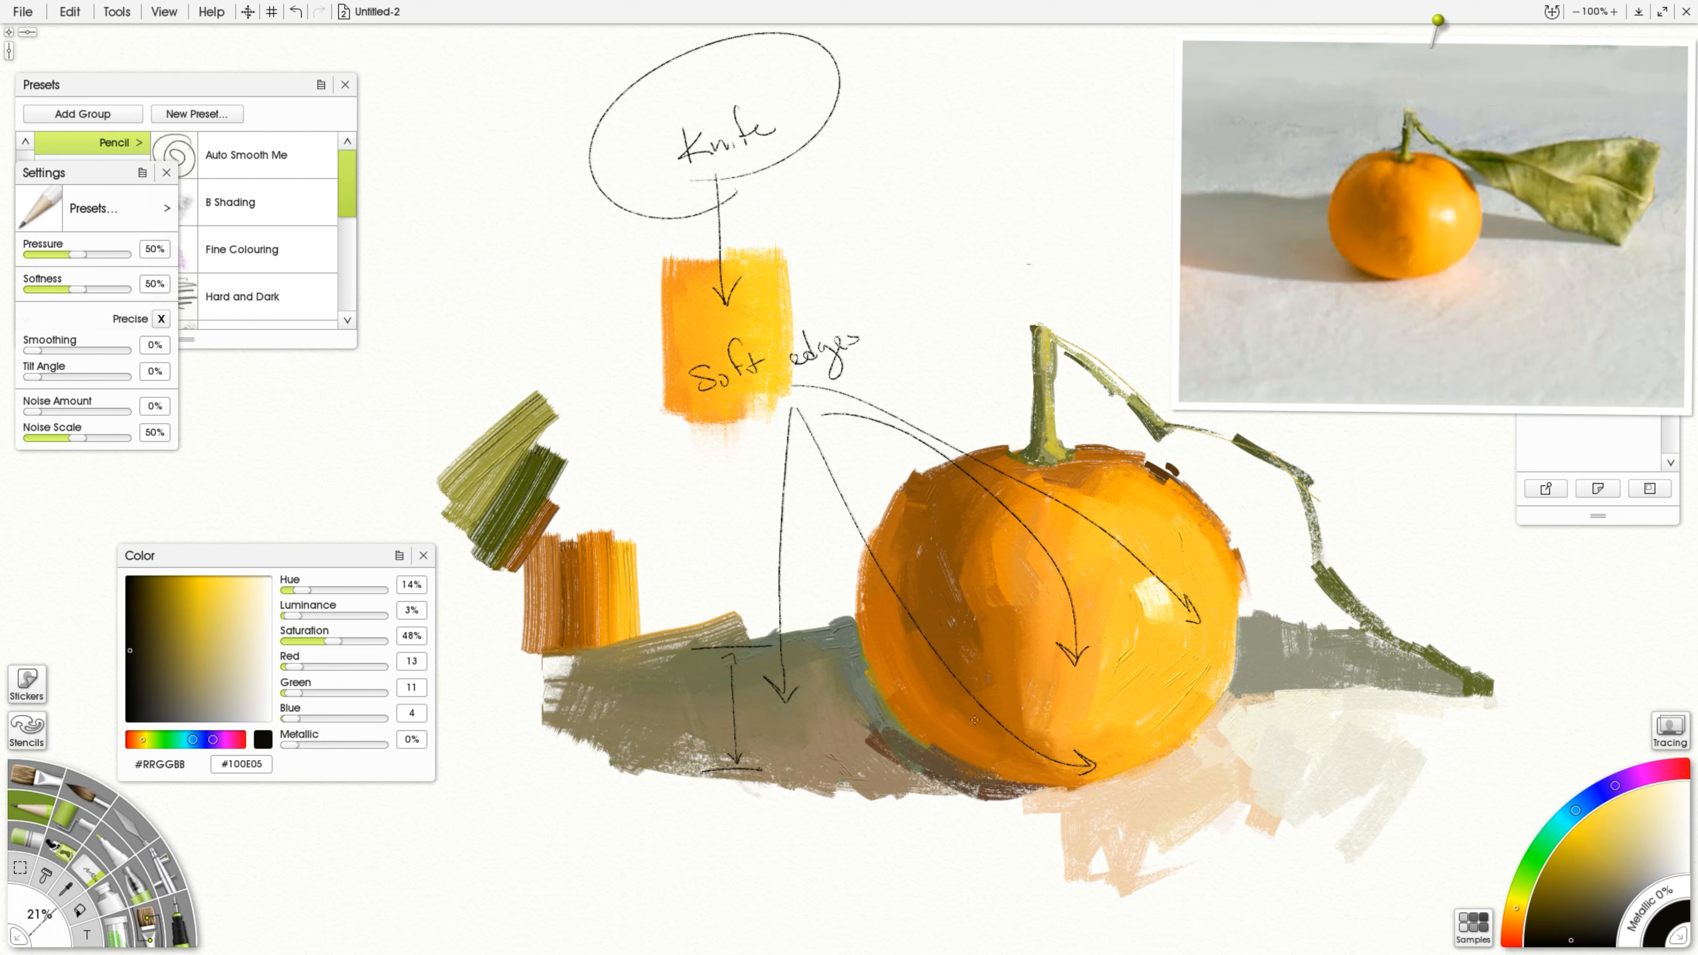
Step: Set the pencil colour to a bright red-orange with hue 3%, luminance 49% and saturation 100%
{"action": "left_click", "coordinate": [1514, 946]}
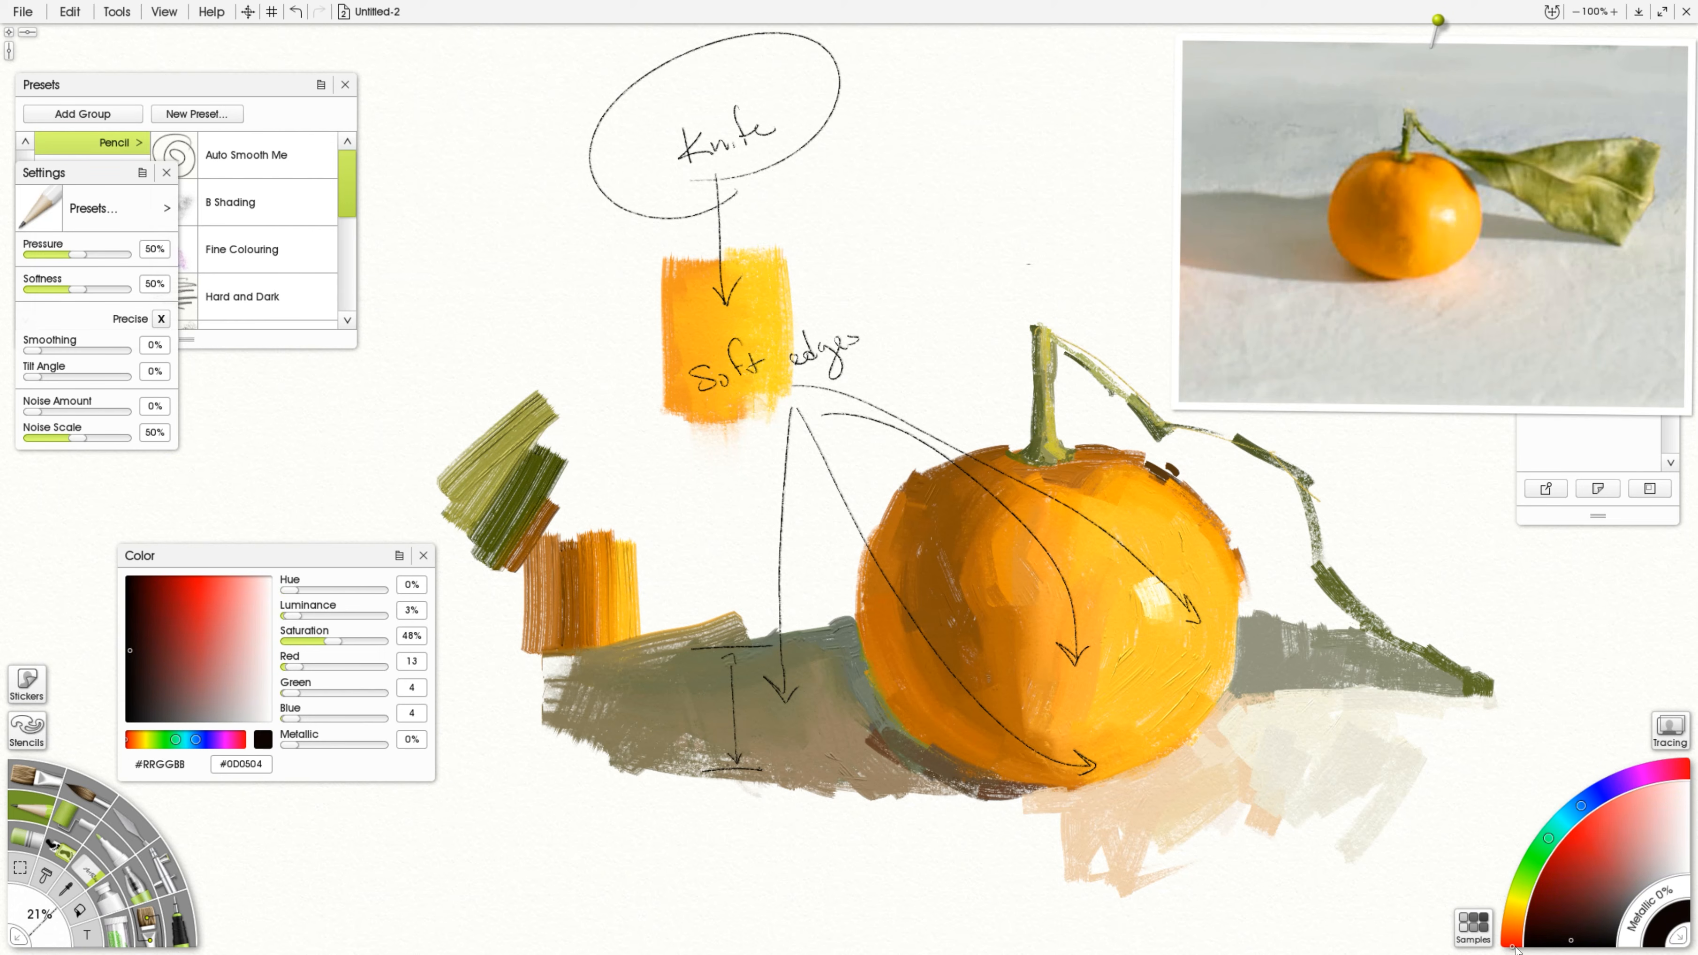
{"action": "left_click", "coordinate": [1571, 831]}
{"action": "left_click", "coordinate": [1513, 938]}
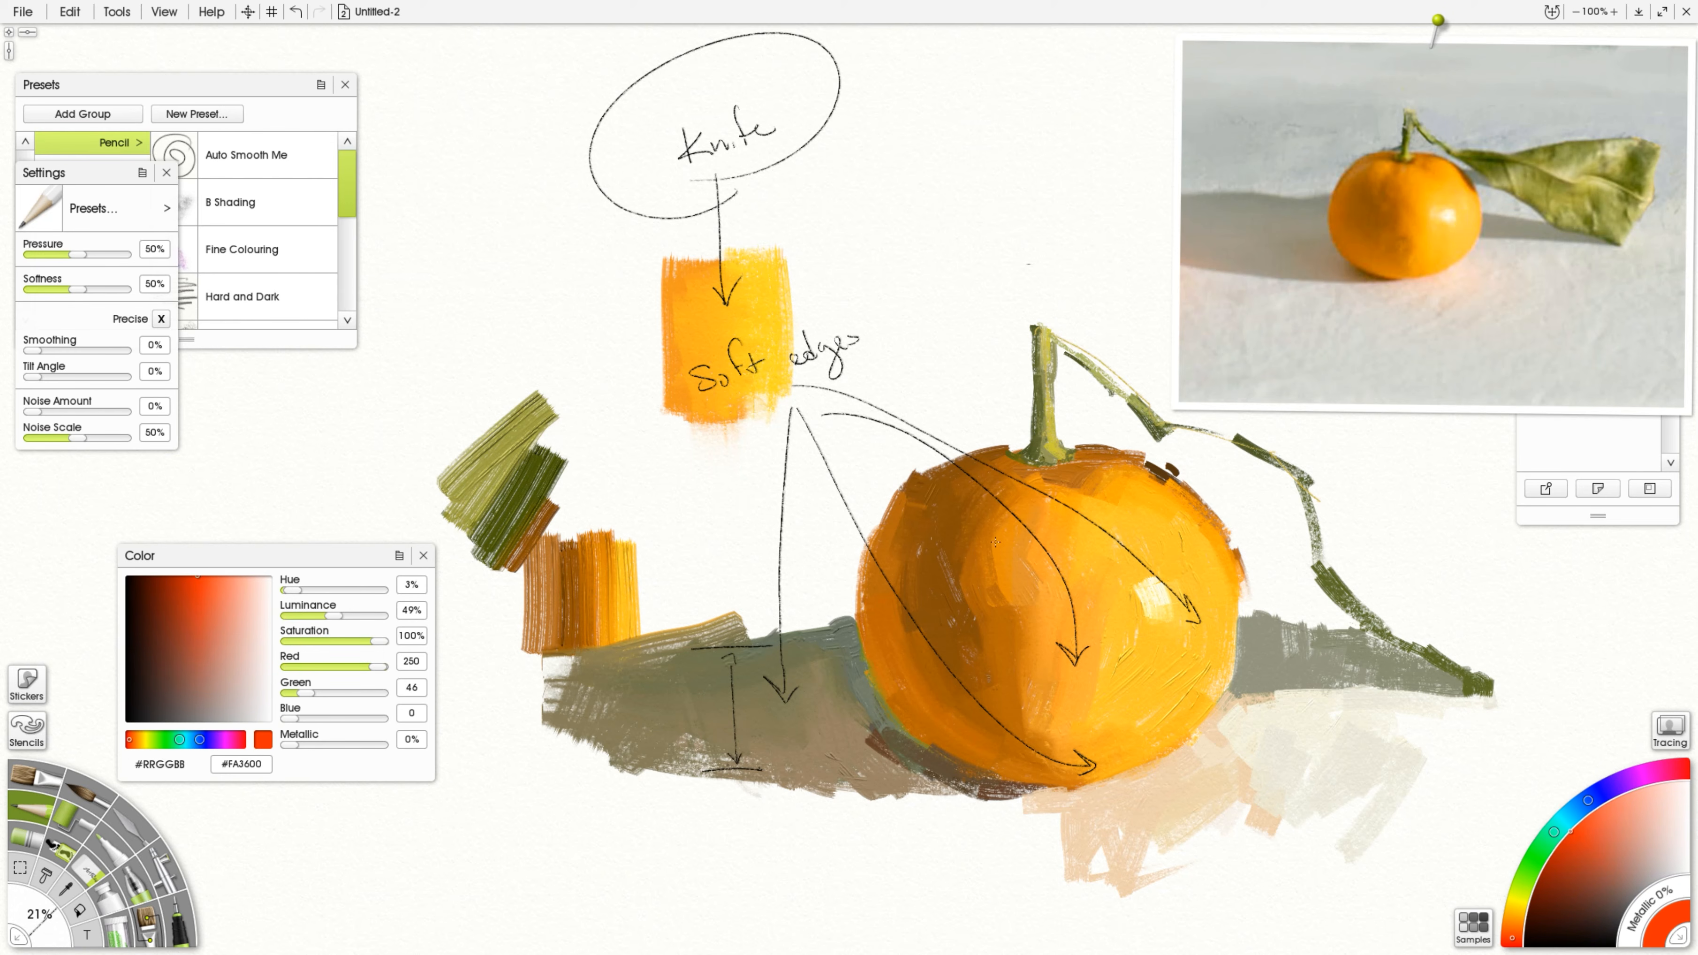